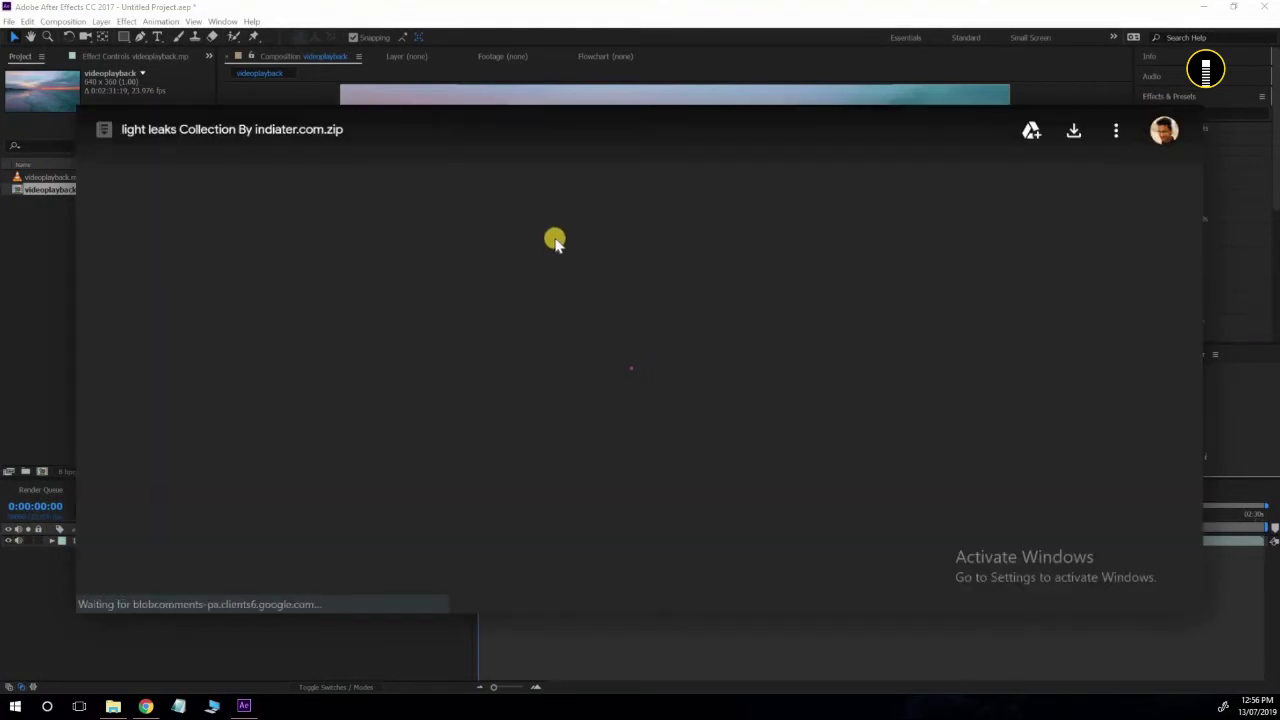
# - Download the 'light leaks Collection By indiater.com.zip' archive from its Google Drive preview
pyautogui.click(515, 310)
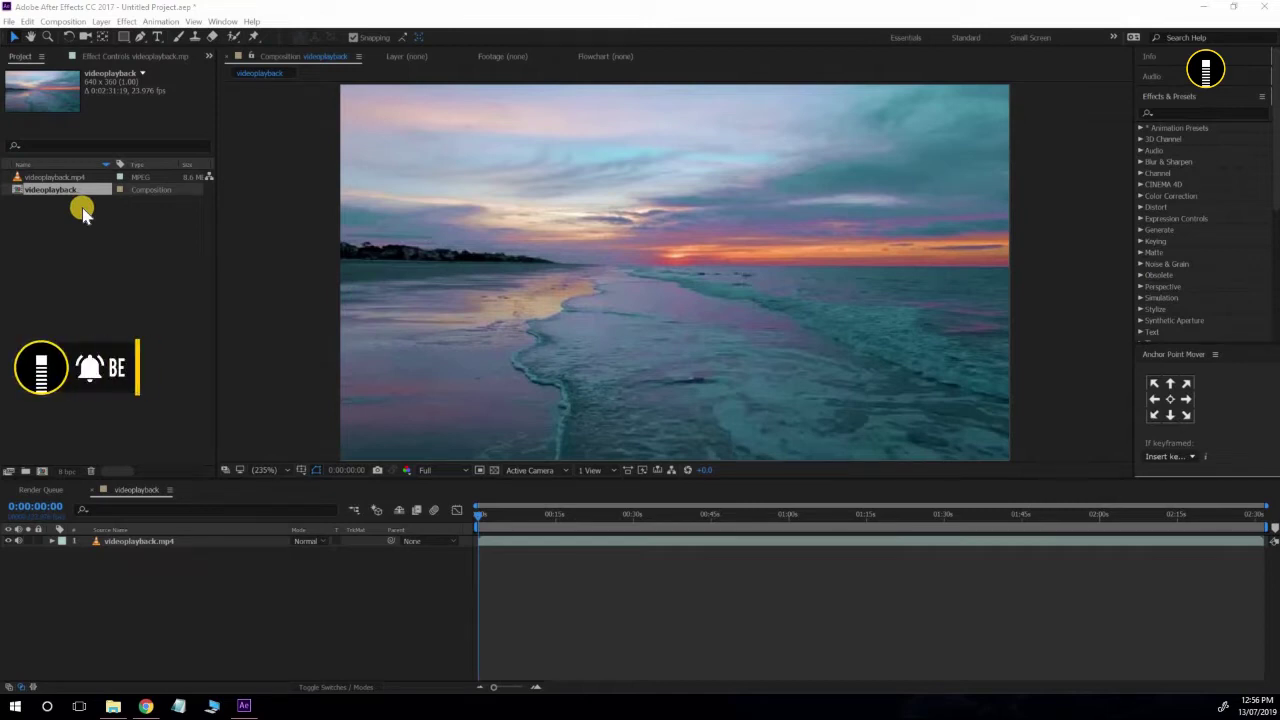
# - Add a new black solid layer, 1920 wide by 1080 high, above the beach clip
pyautogui.rightClick(141, 588)
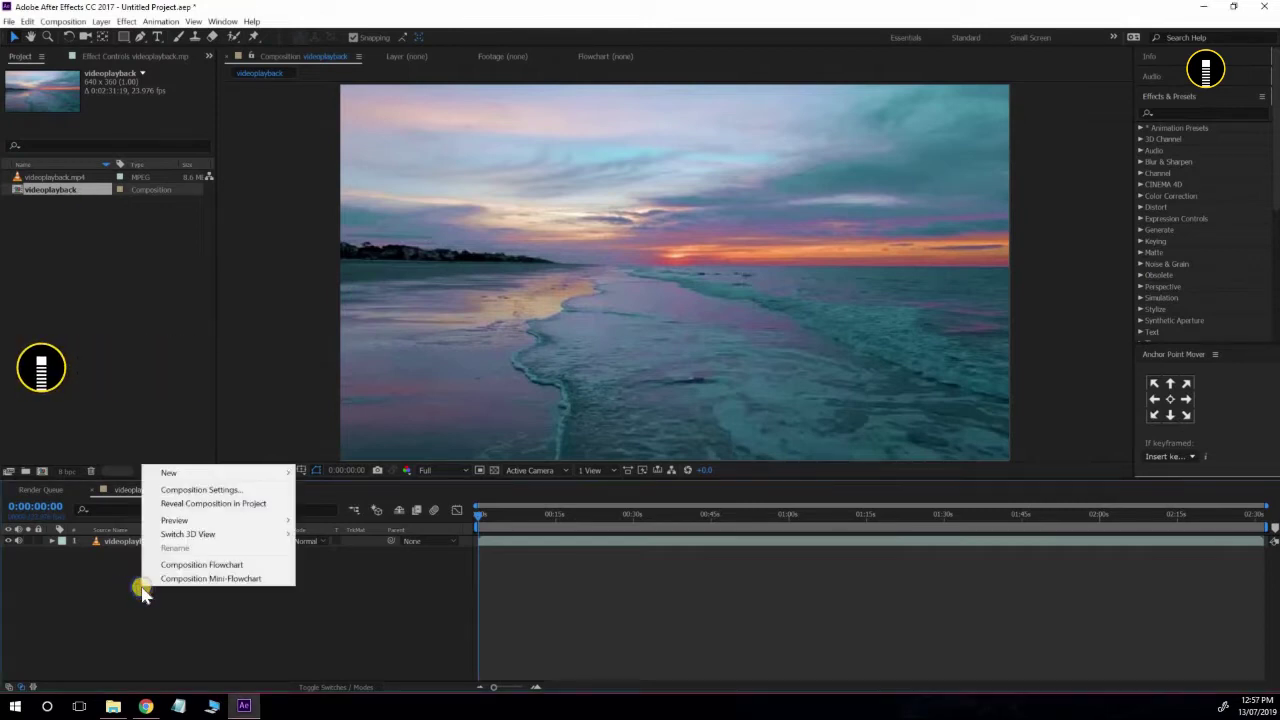
pyautogui.moveTo(172, 476)
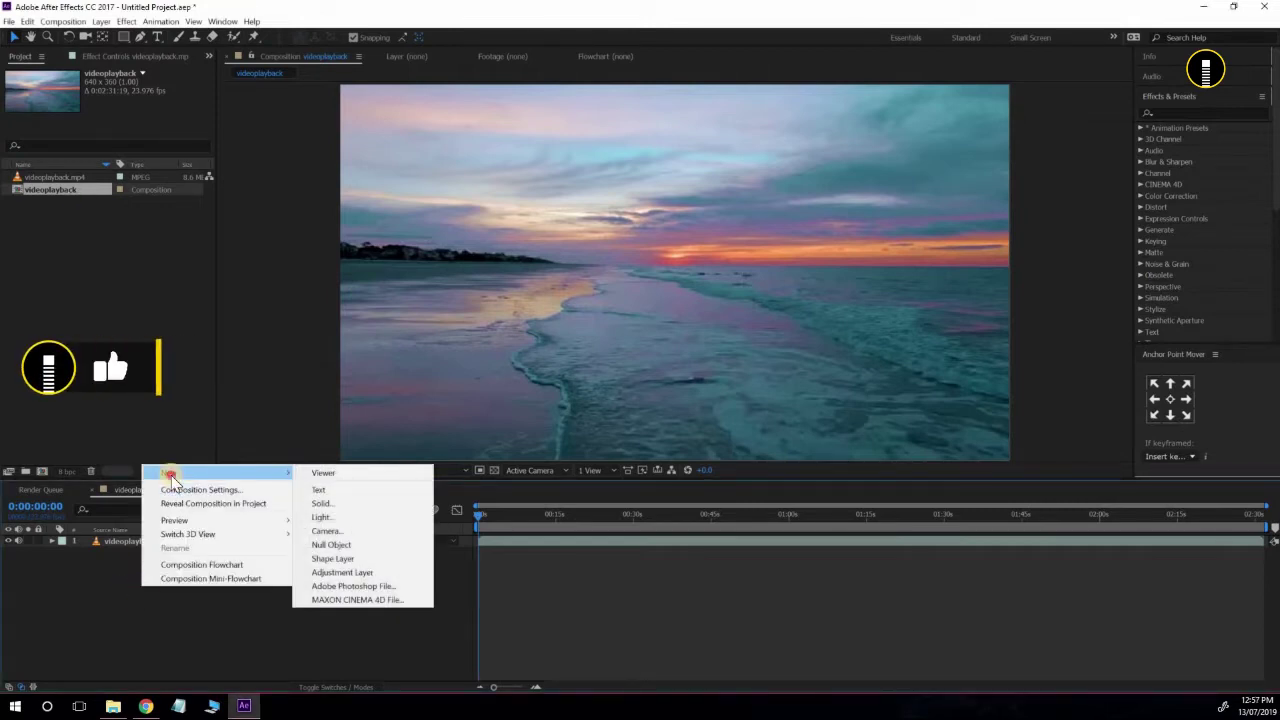
pyautogui.click(385, 505)
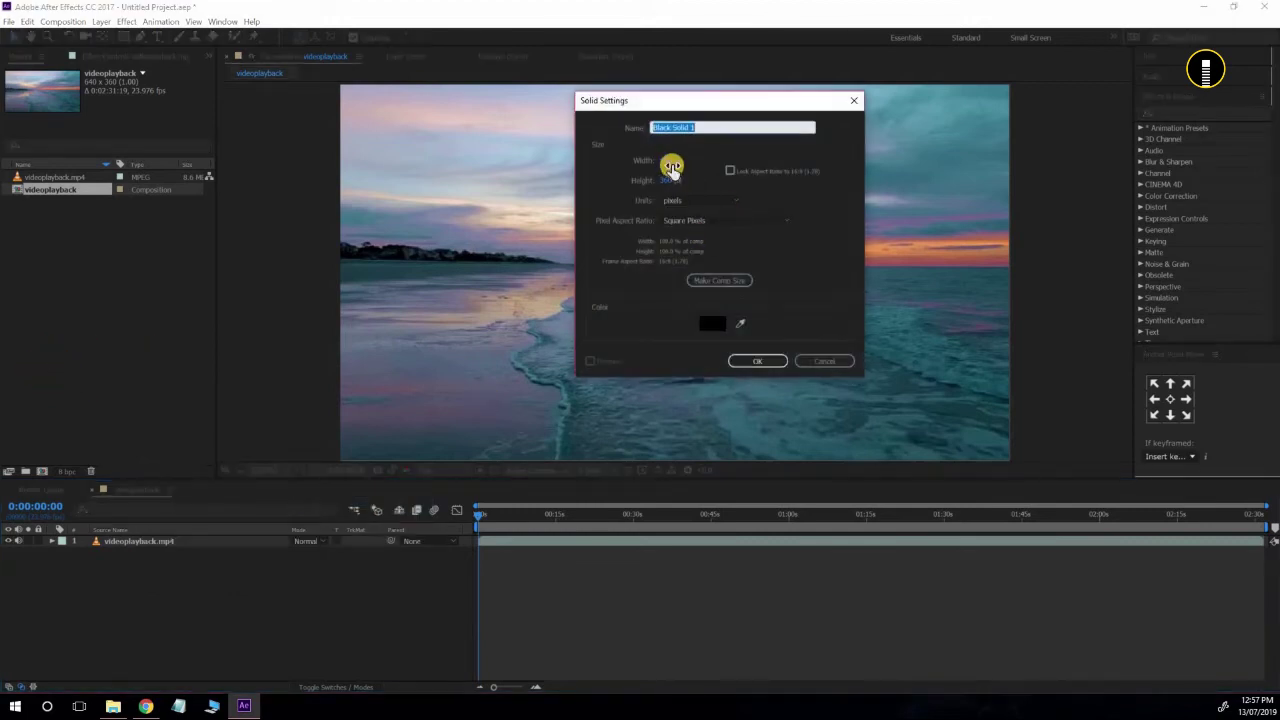
pyautogui.click(670, 162)
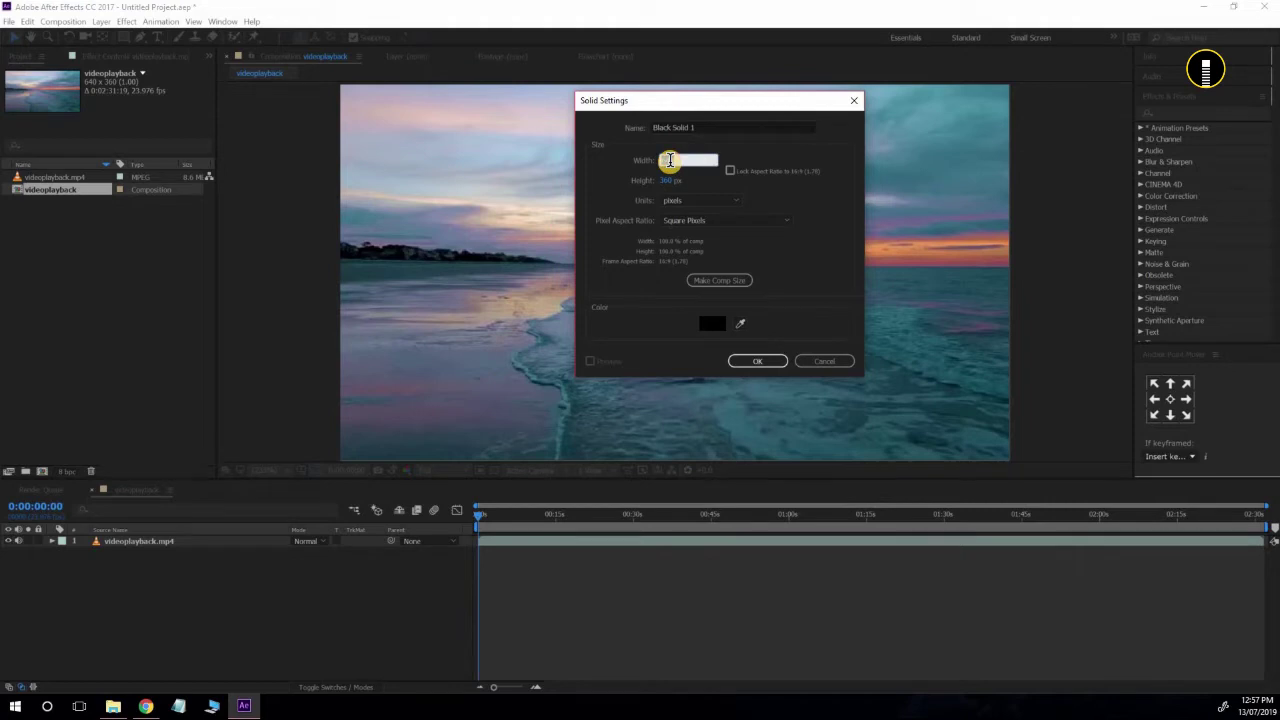
pyautogui.write('1920')
pyautogui.click(673, 178)
pyautogui.write('1080')
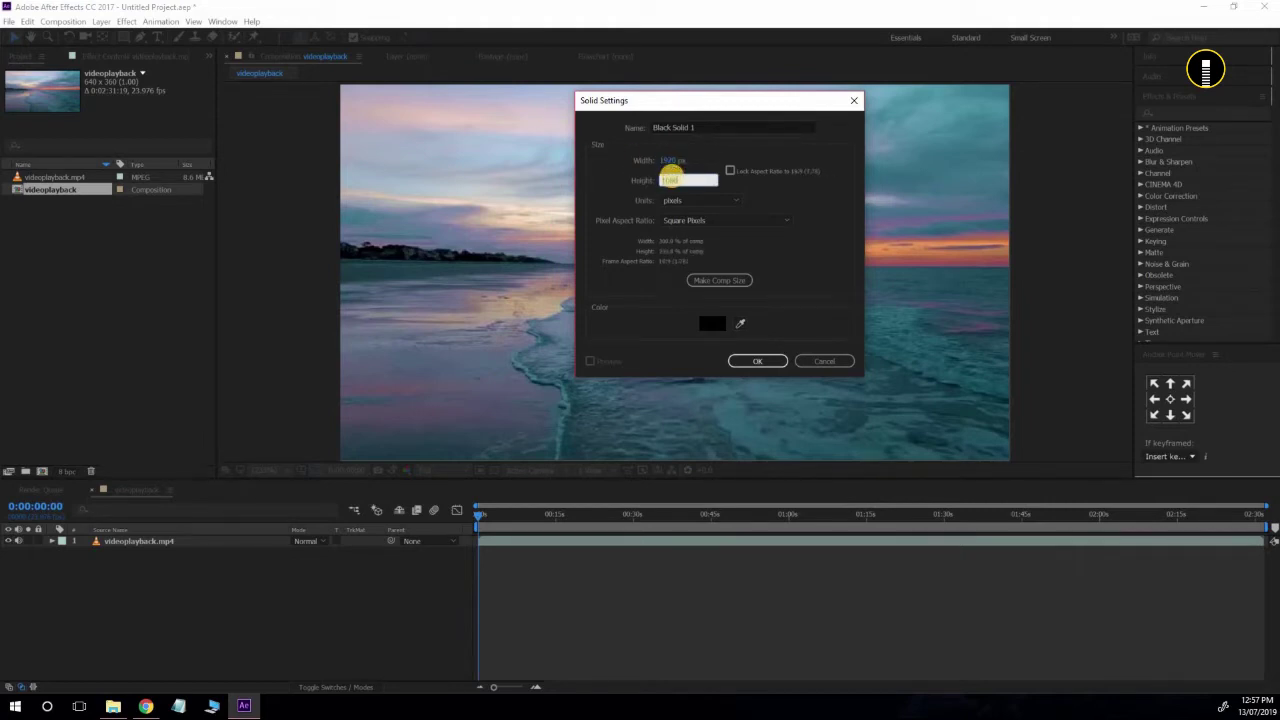
pyautogui.press('Return')
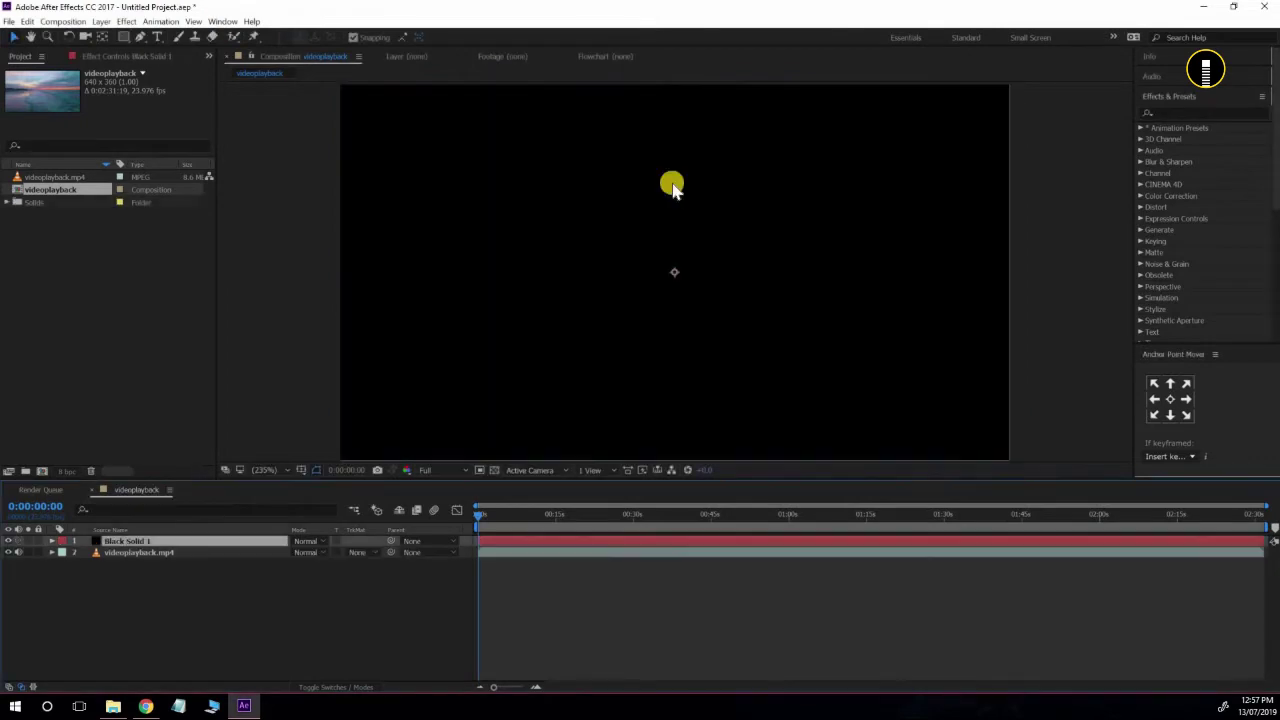
# - Zoom the viewer to 200%, search Effects & Presets for 'gra', and apply 4-Color Gradient to Black Solid 1
pyautogui.press(',')
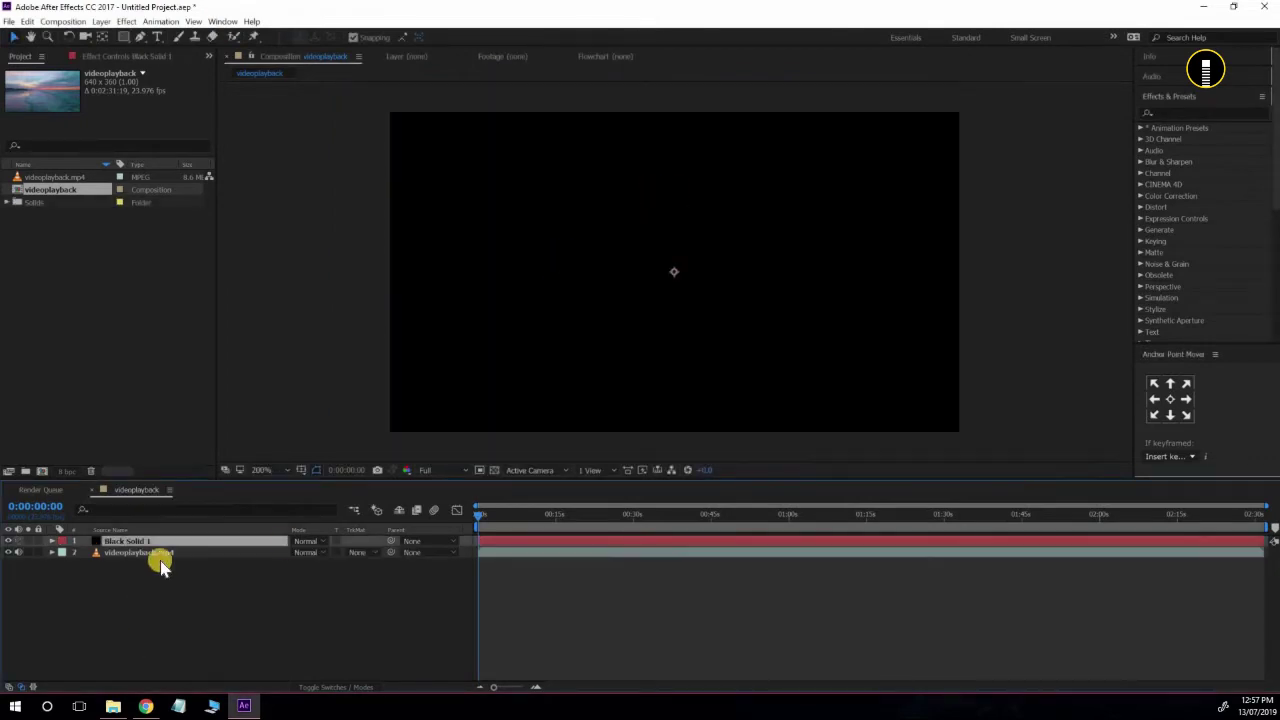
pyautogui.click(311, 470)
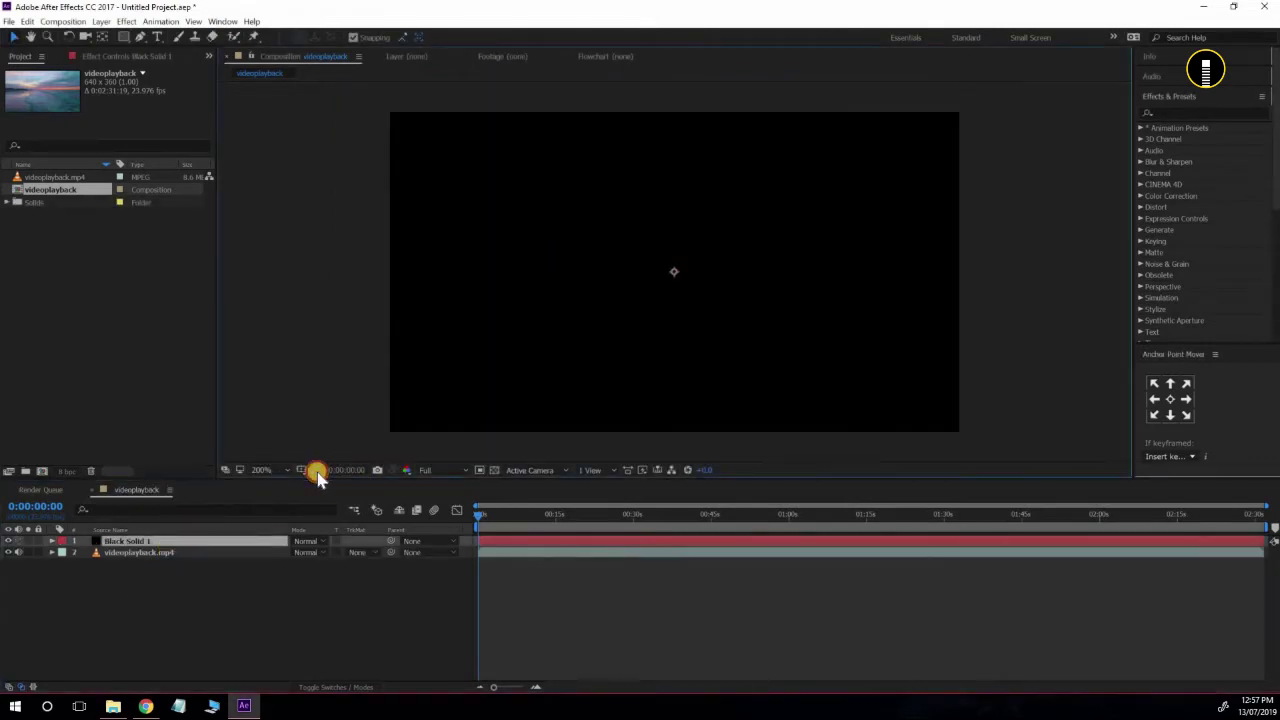
pyautogui.click(171, 540)
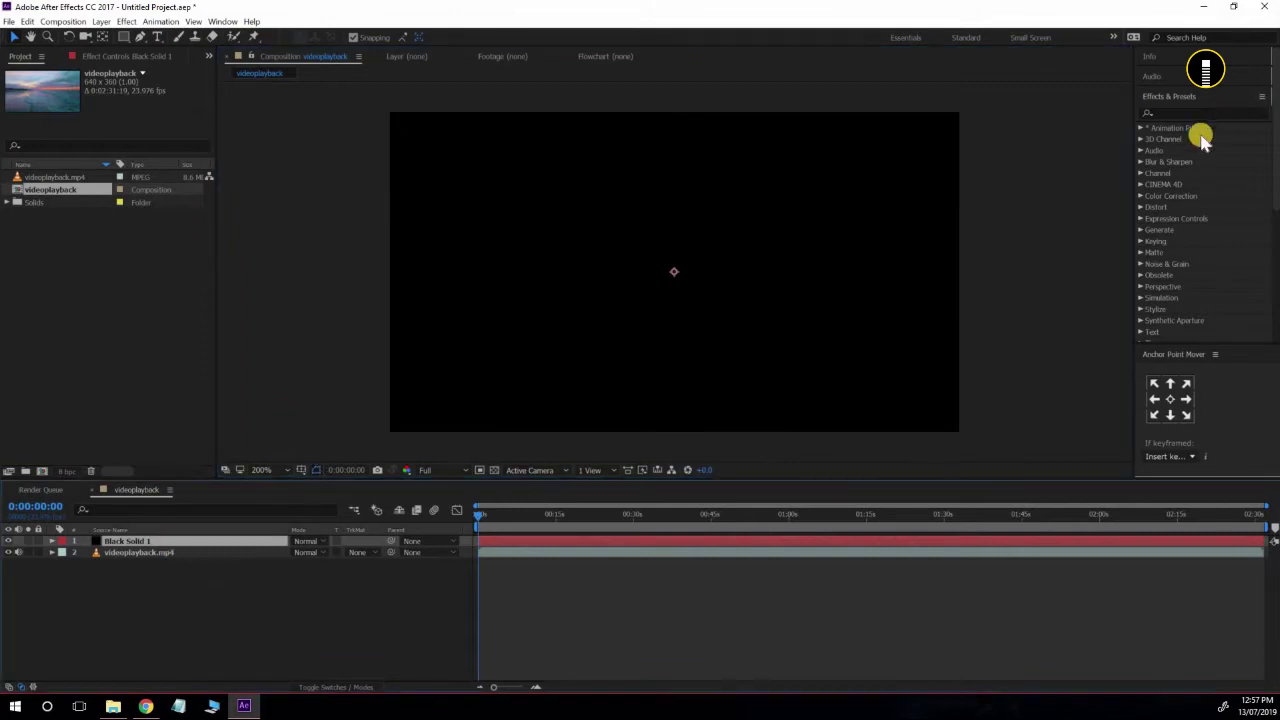
pyautogui.click(1177, 110)
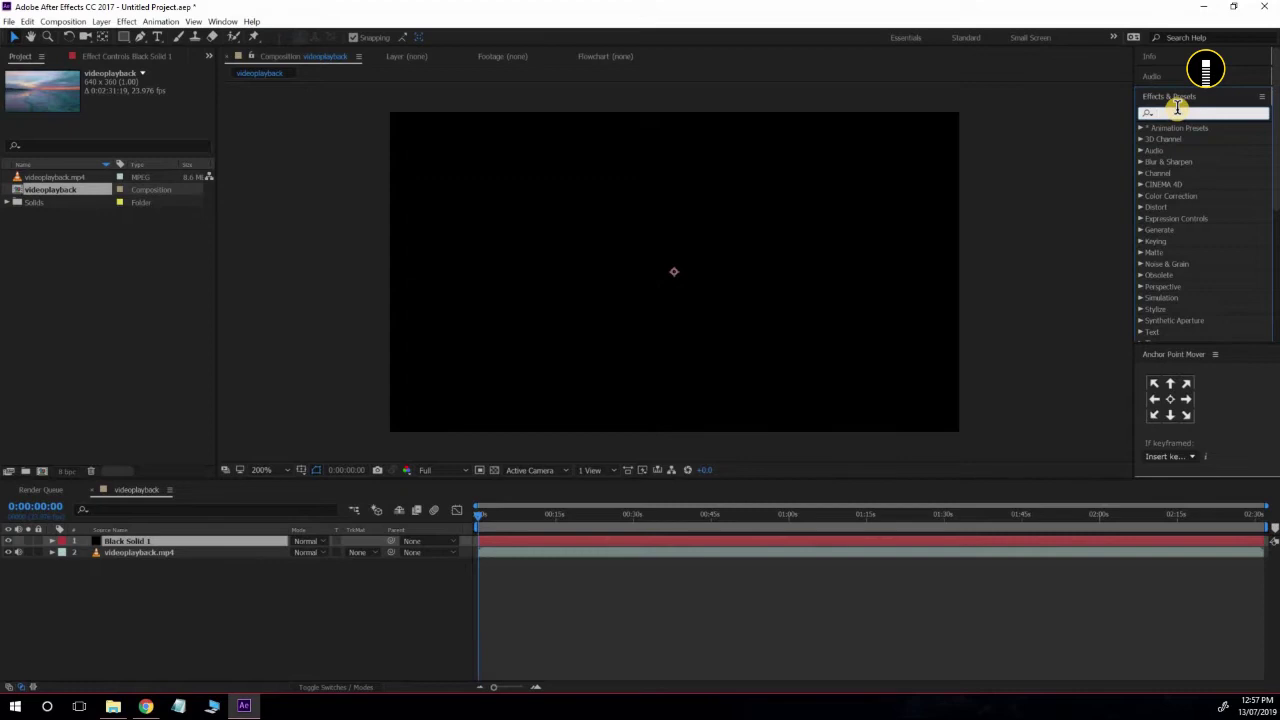
pyautogui.write('ggl')
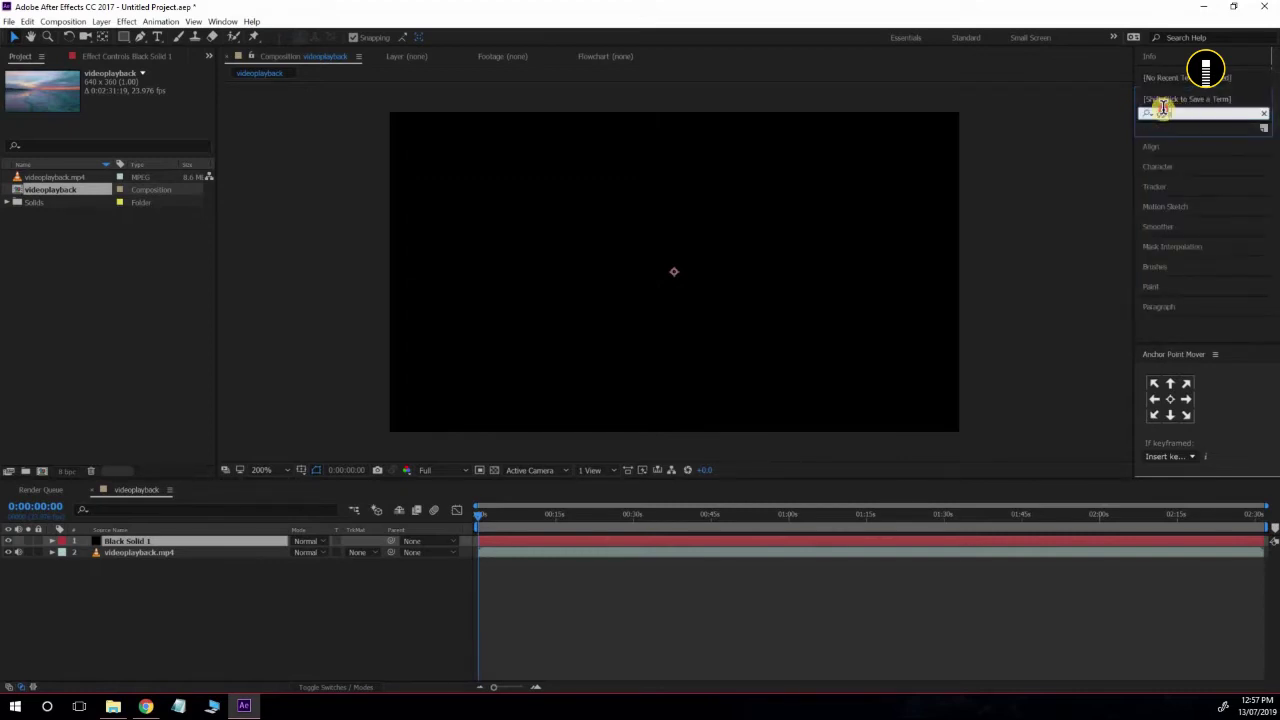
pyautogui.click(1163, 108)
pyautogui.write('gra')
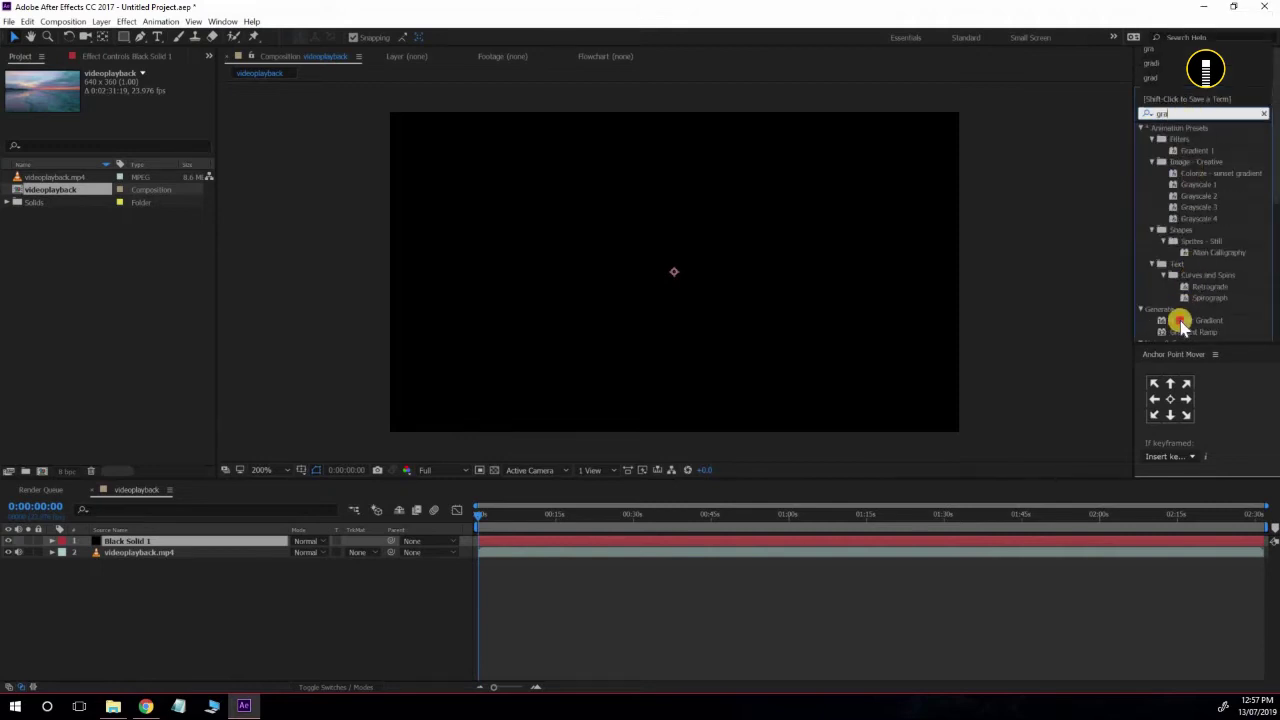
pyautogui.click(1182, 322)
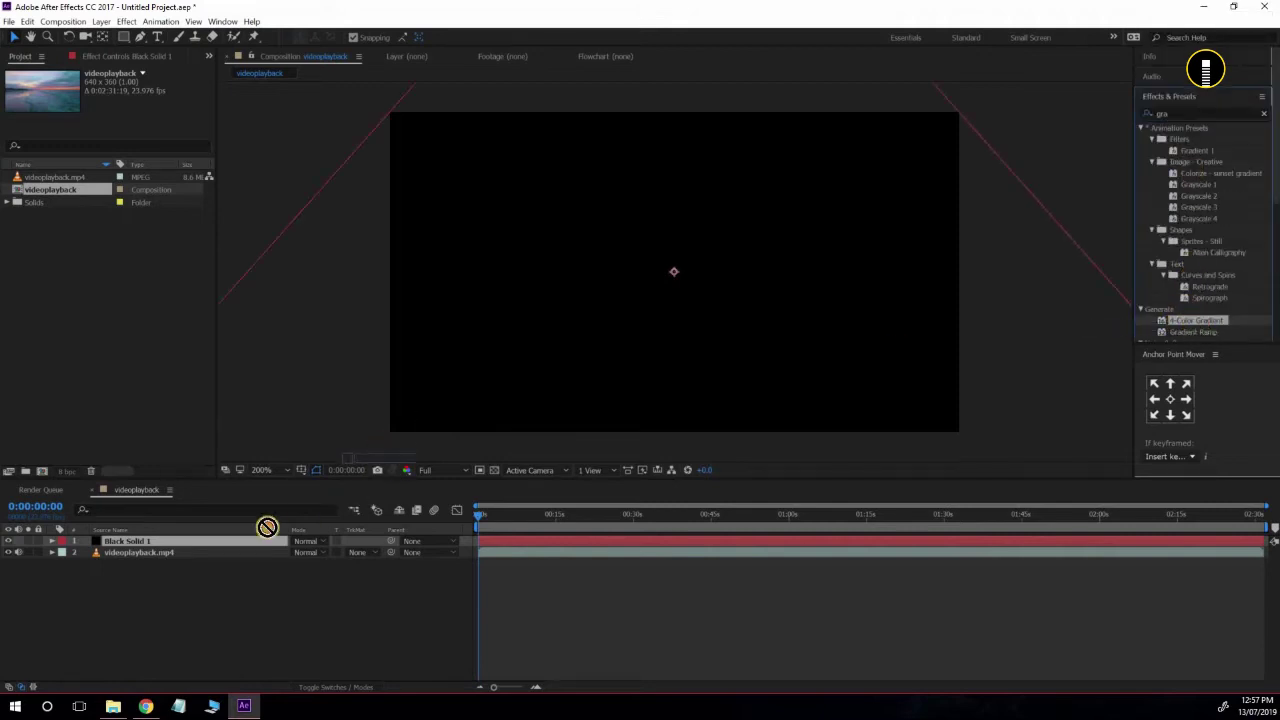
pyautogui.moveTo(901, 348); pyautogui.dragTo(210, 547)
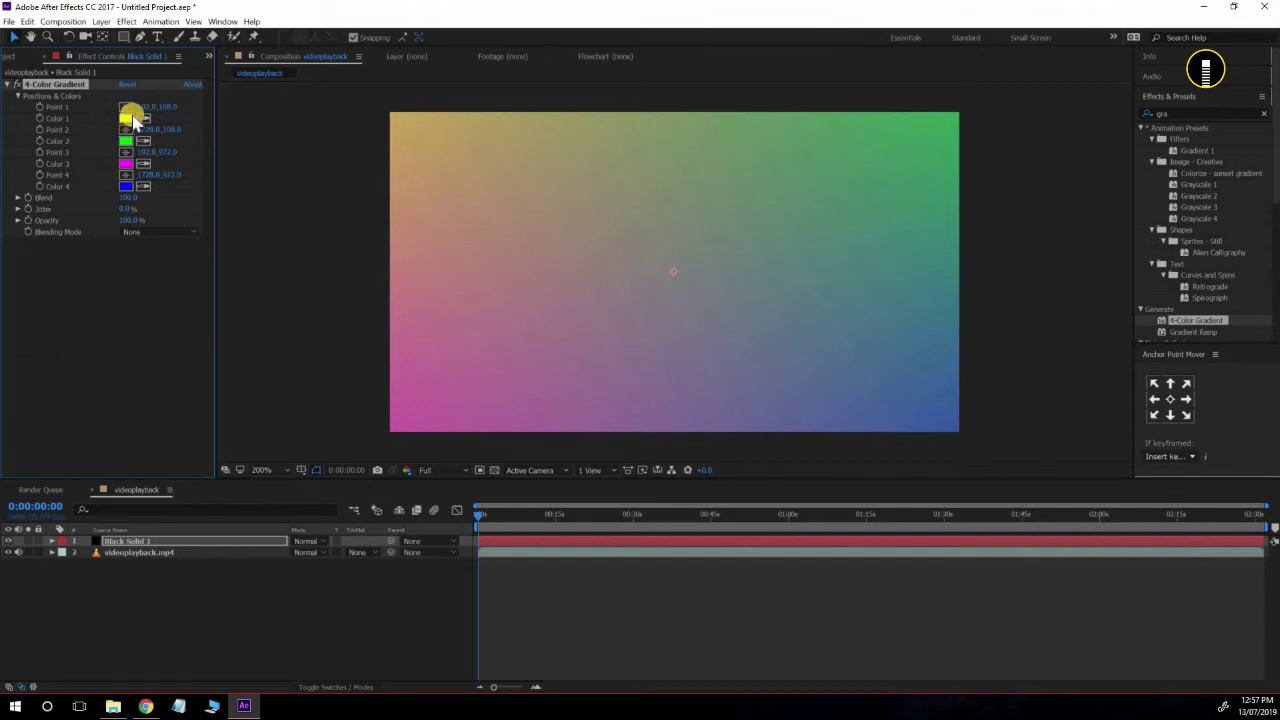
# - Set the gradient's Color 2 and Color 3 to black
pyautogui.click(126, 141)
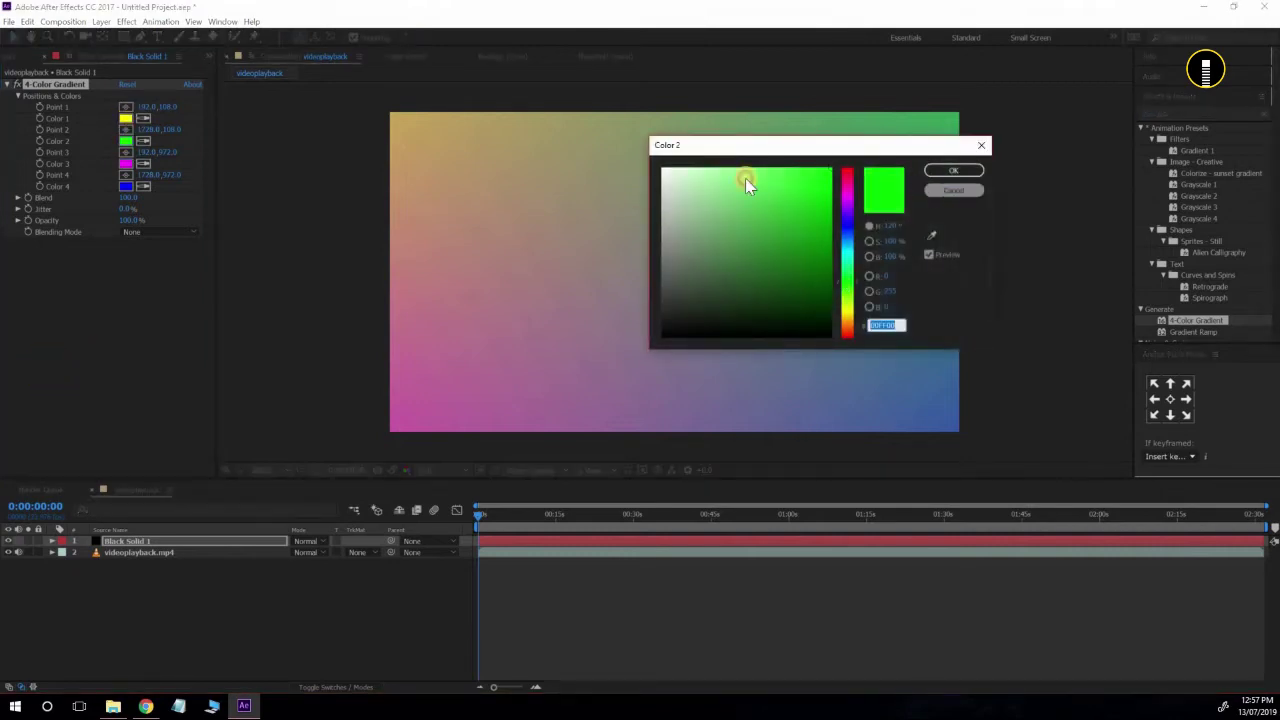
pyautogui.moveTo(671, 286); pyautogui.dragTo(661, 336)
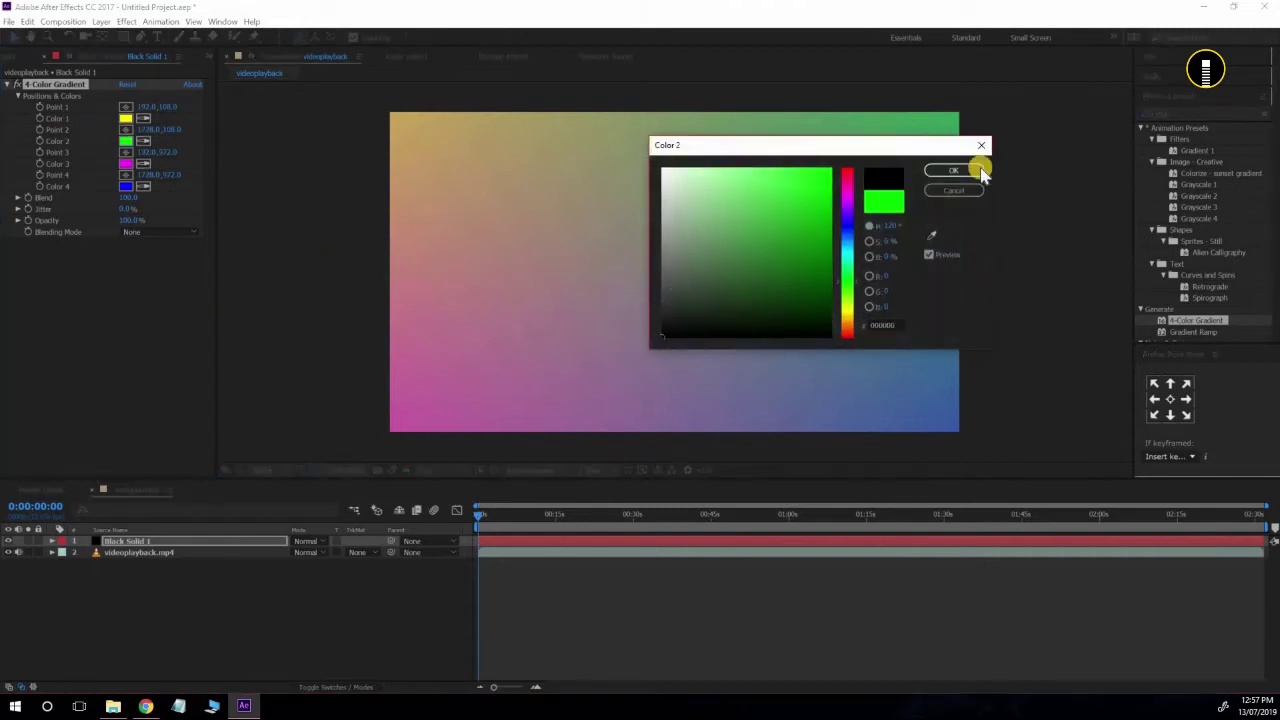
pyautogui.click(960, 171)
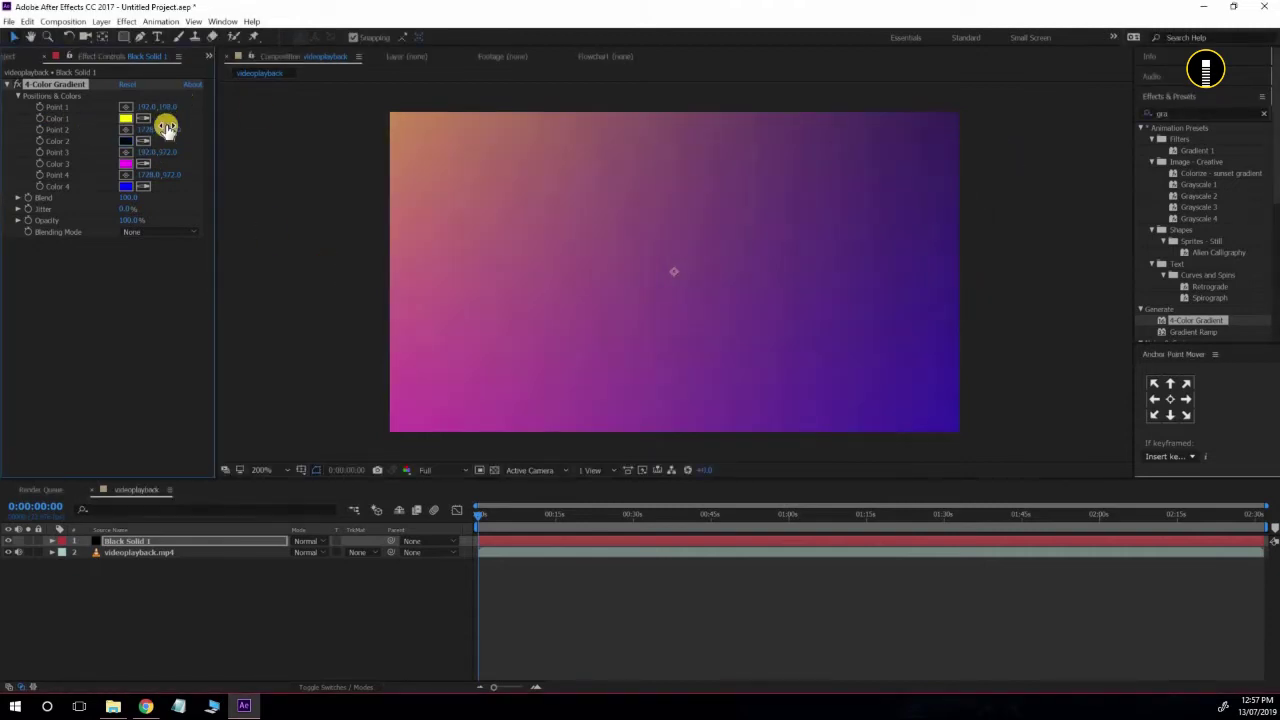
pyautogui.click(126, 164)
pyautogui.moveTo(728, 289); pyautogui.dragTo(631, 346)
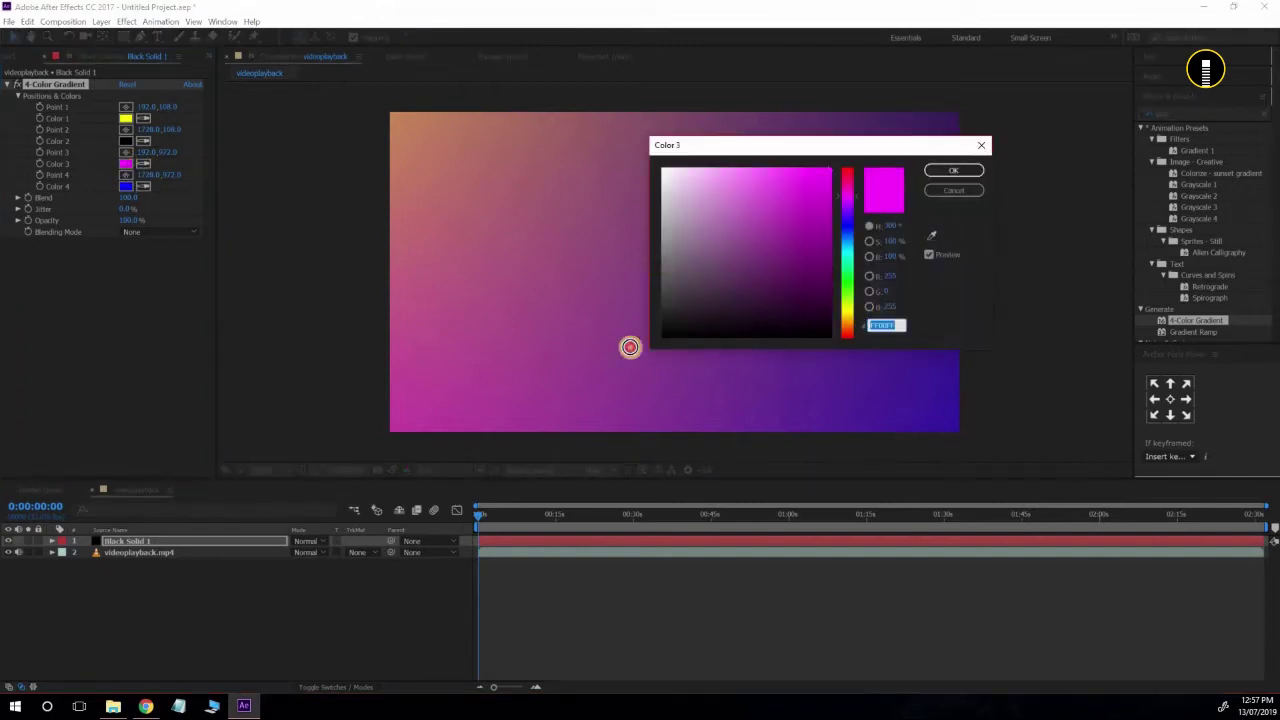
pyautogui.click(955, 172)
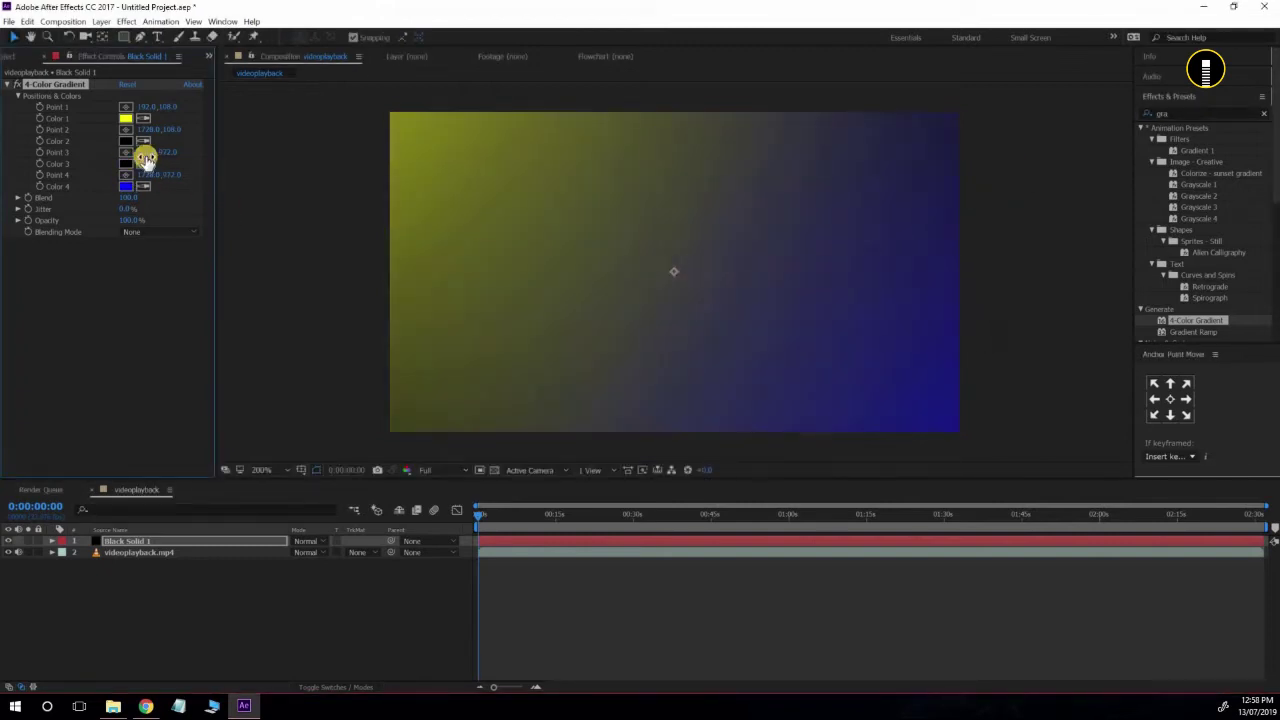
# - Set the gradient's Color 1 to full-strength yellow
pyautogui.click(124, 119)
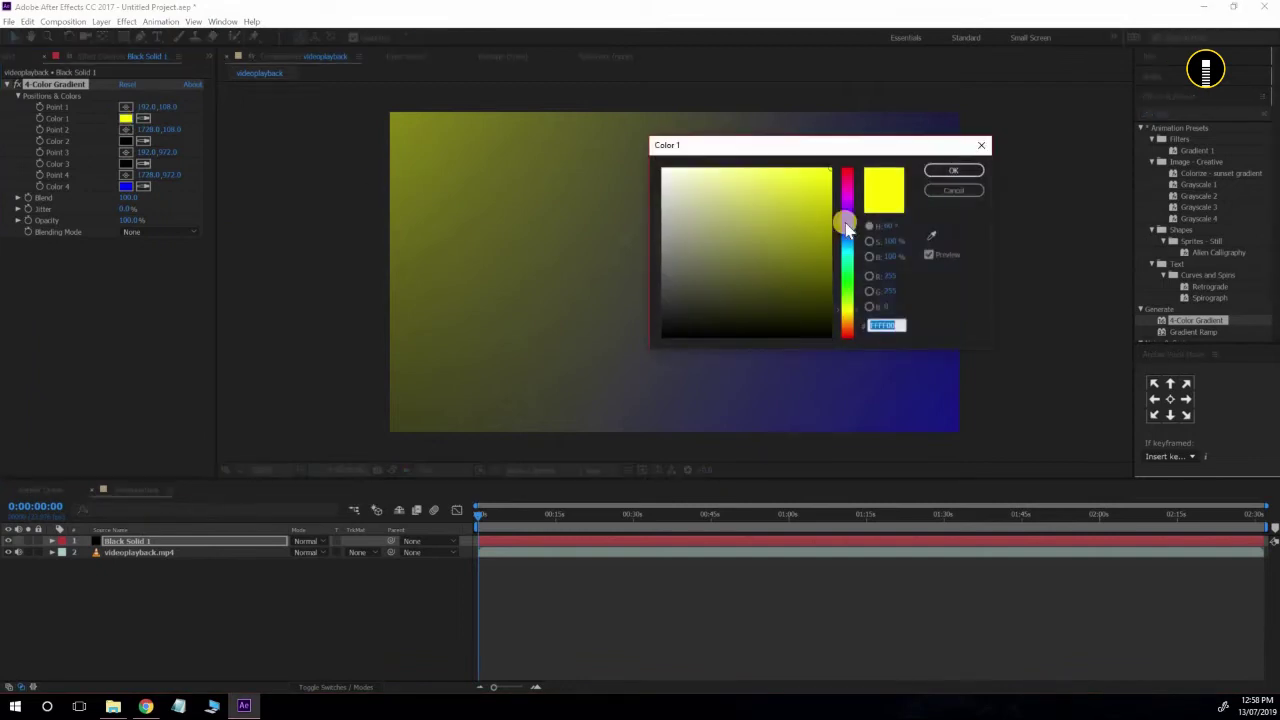
pyautogui.click(847, 178)
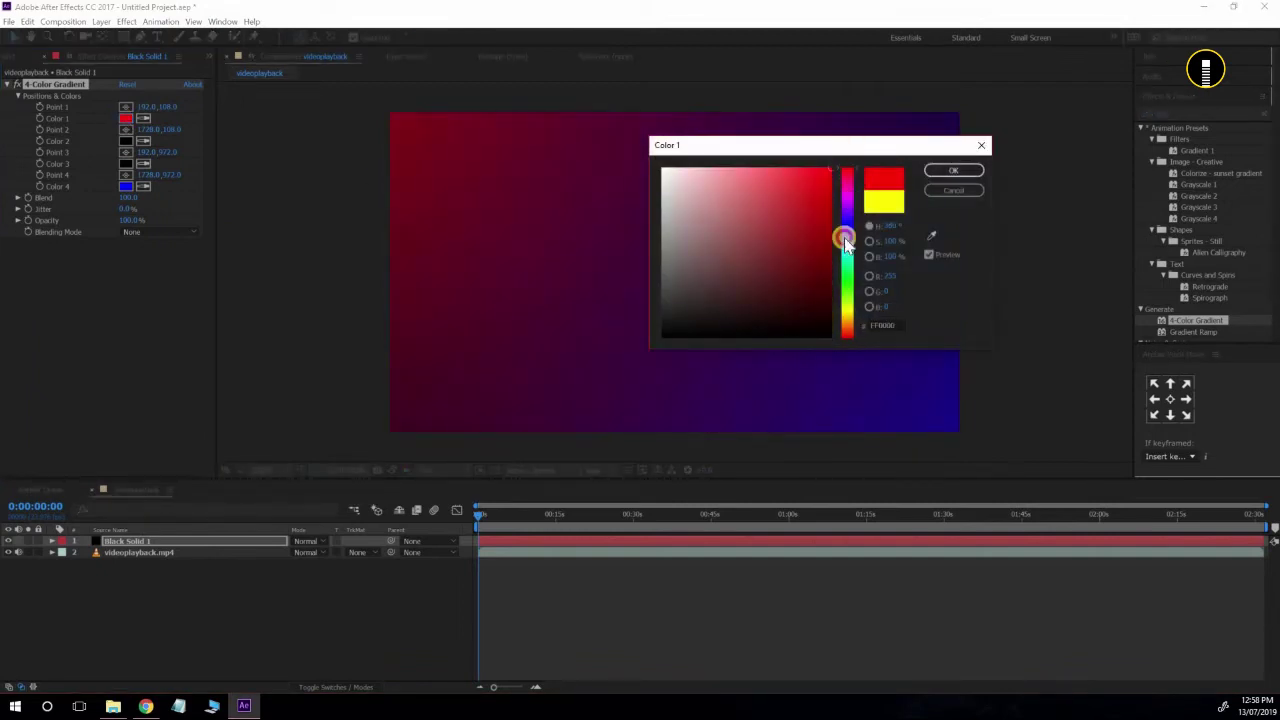
pyautogui.click(846, 302)
pyautogui.moveTo(846, 302); pyautogui.dragTo(850, 272)
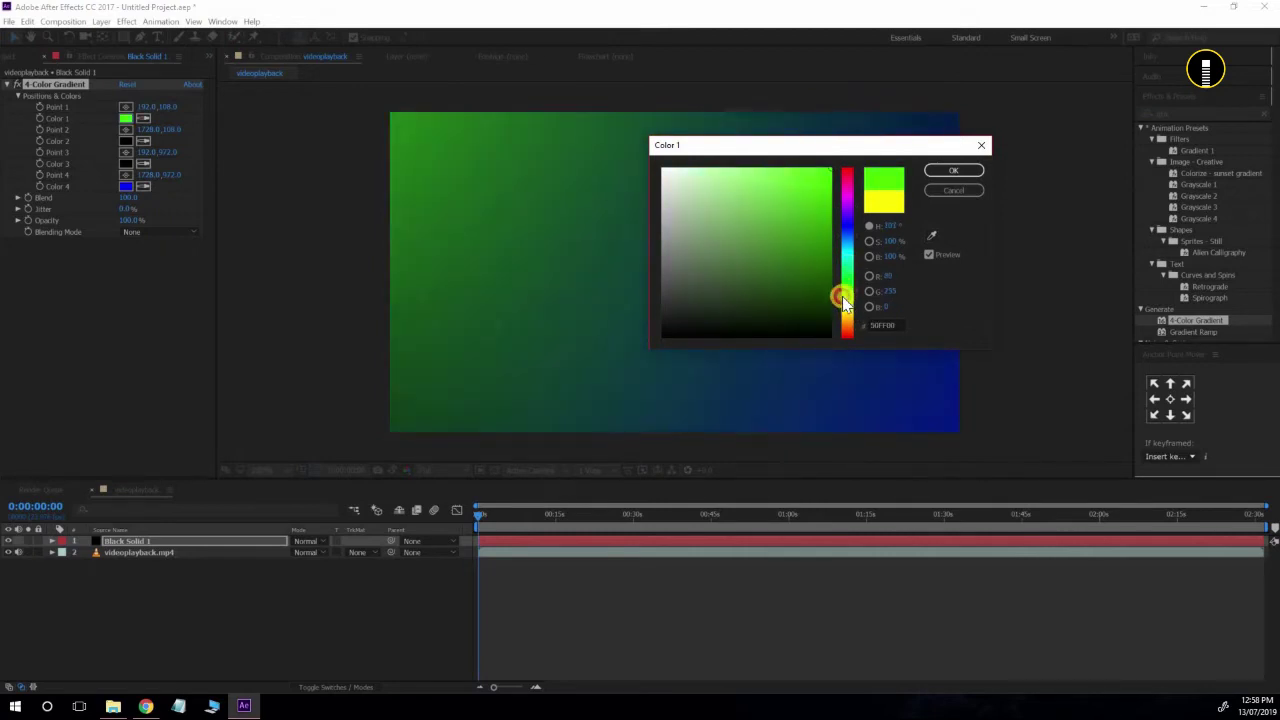
pyautogui.moveTo(850, 272); pyautogui.dragTo(845, 312)
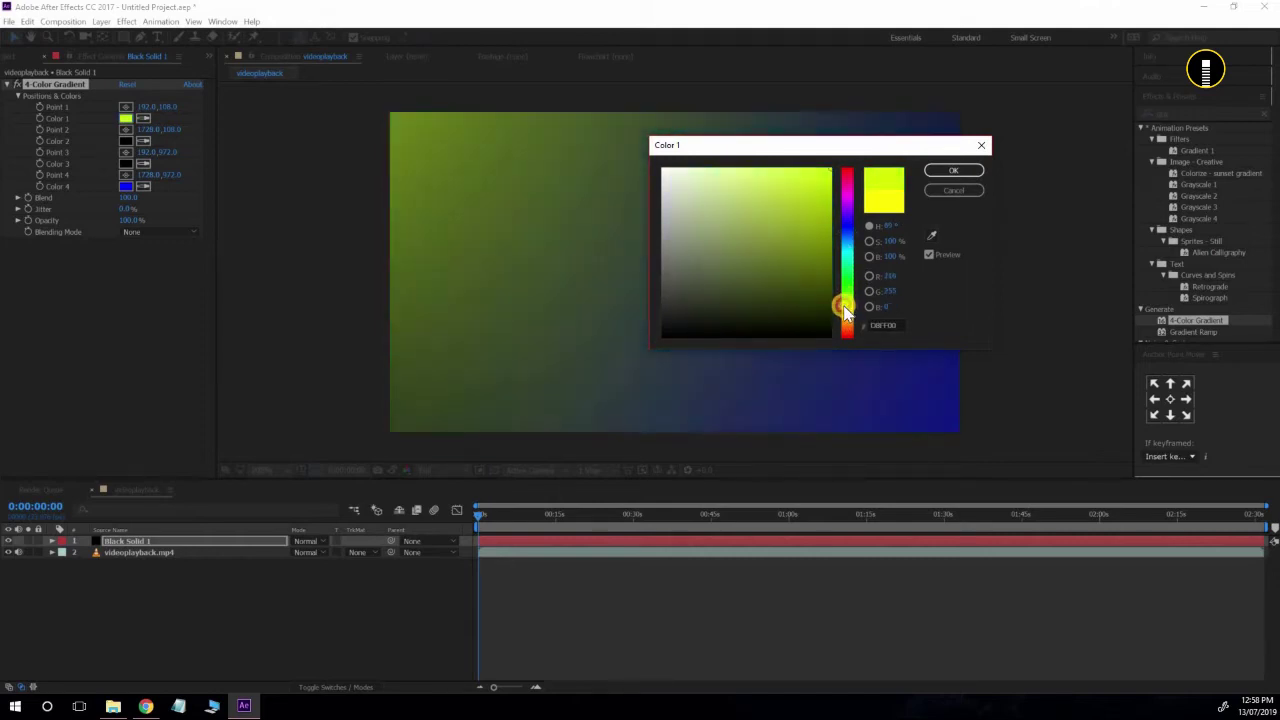
pyautogui.click(830, 160)
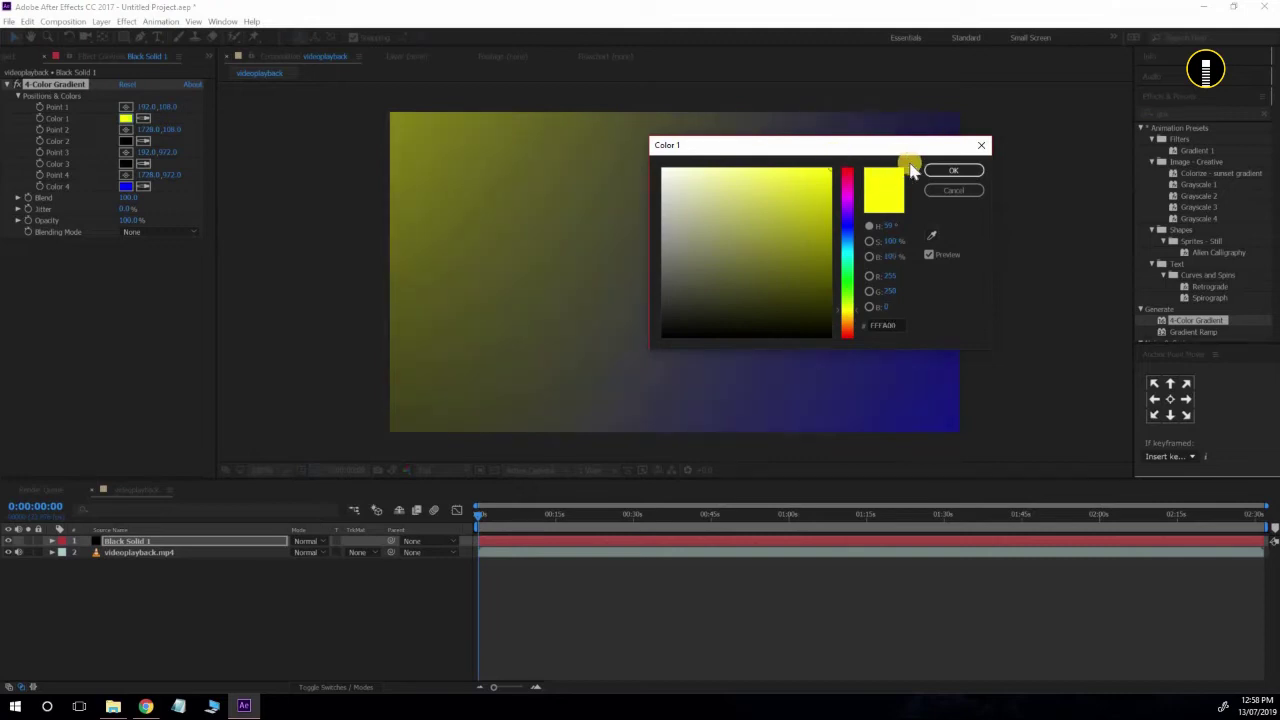
pyautogui.click(940, 172)
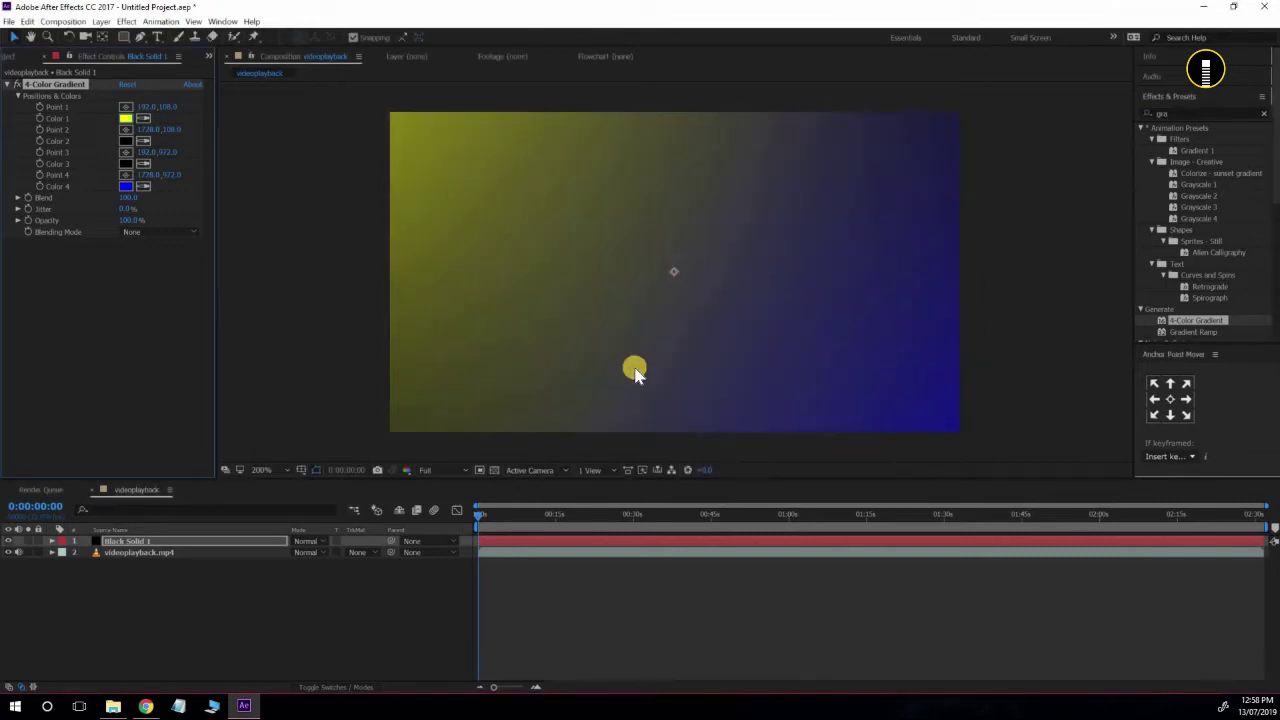
# - Apply Transform > Fit to Comp to Black Solid 1 so it fills the composition
pyautogui.rightClick(260, 540)
pyautogui.click(743, 306)
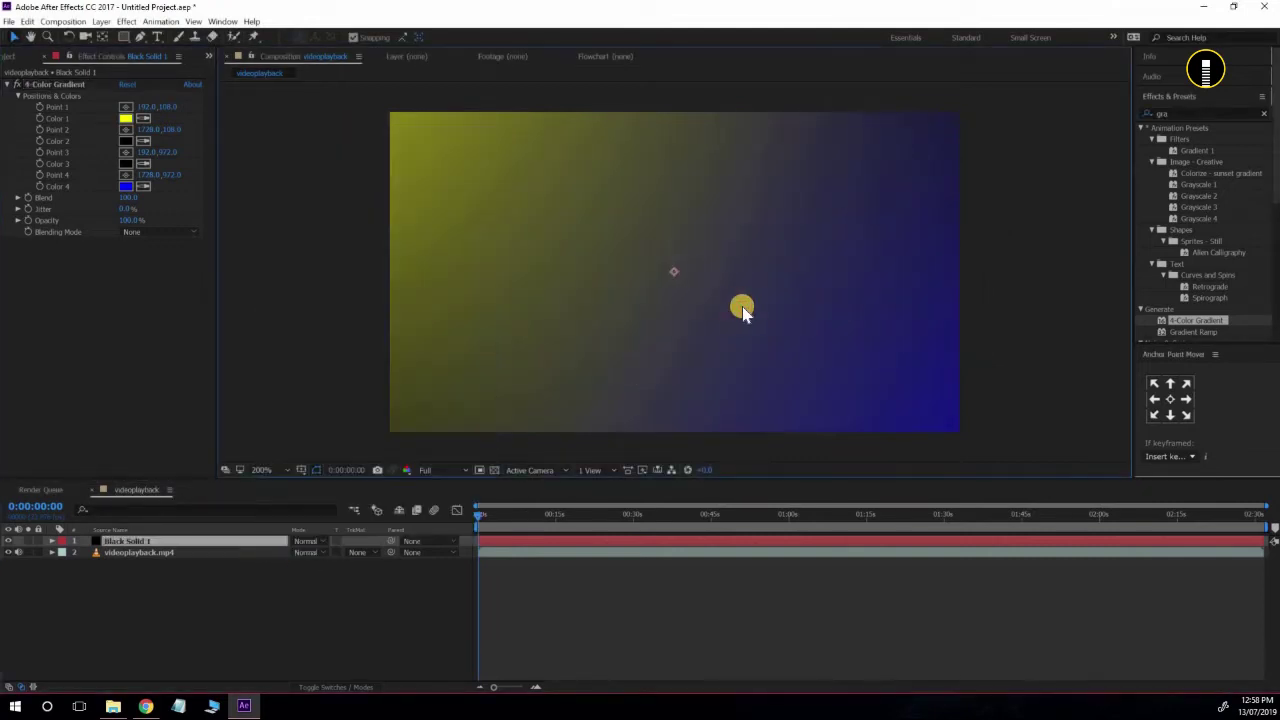
pyautogui.scroll(-5, 742, 306)
pyautogui.scroll(5, 728, 302)
pyautogui.scroll(-2, 727, 303)
pyautogui.scroll(-2, 727, 303)
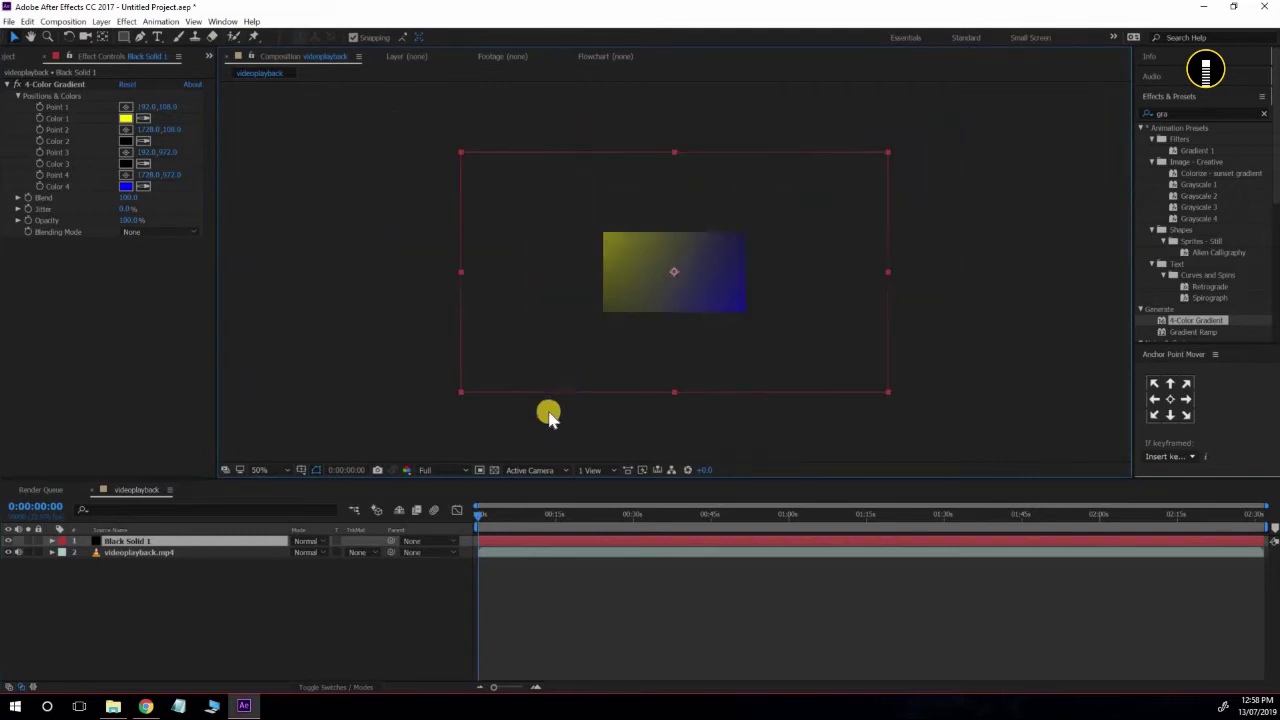
pyautogui.rightClick(157, 541)
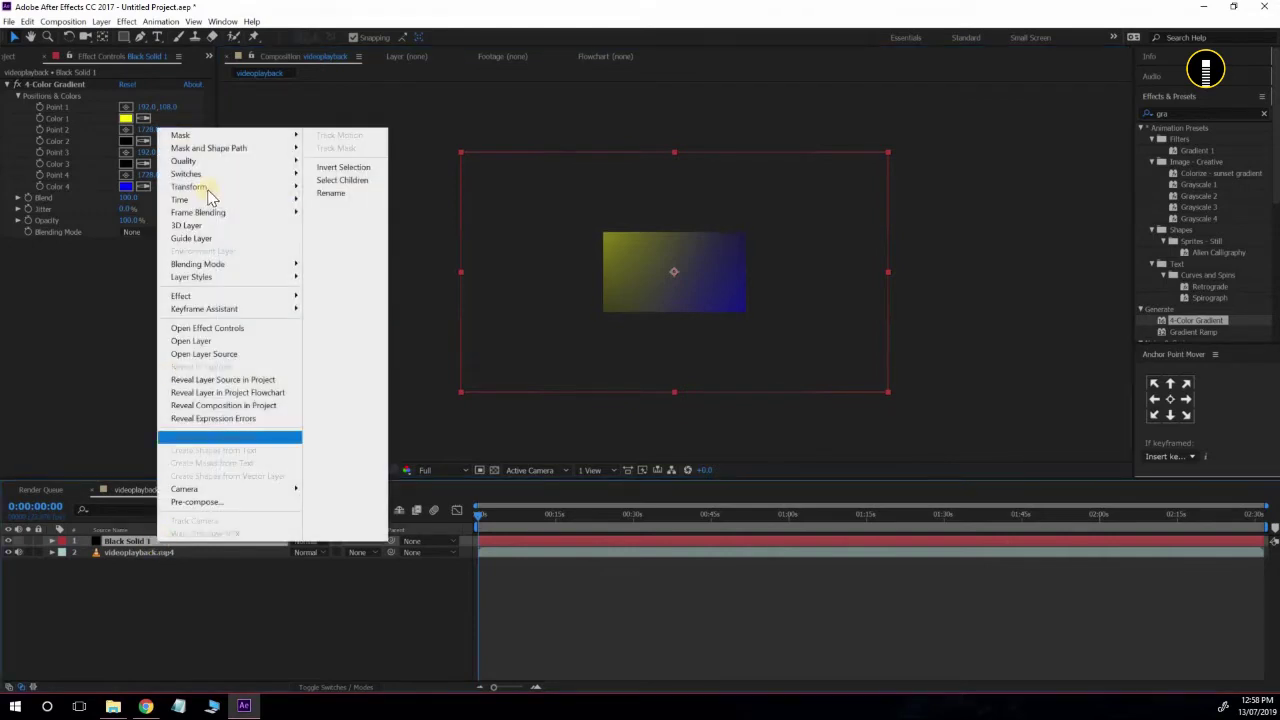
pyautogui.click(120, 540)
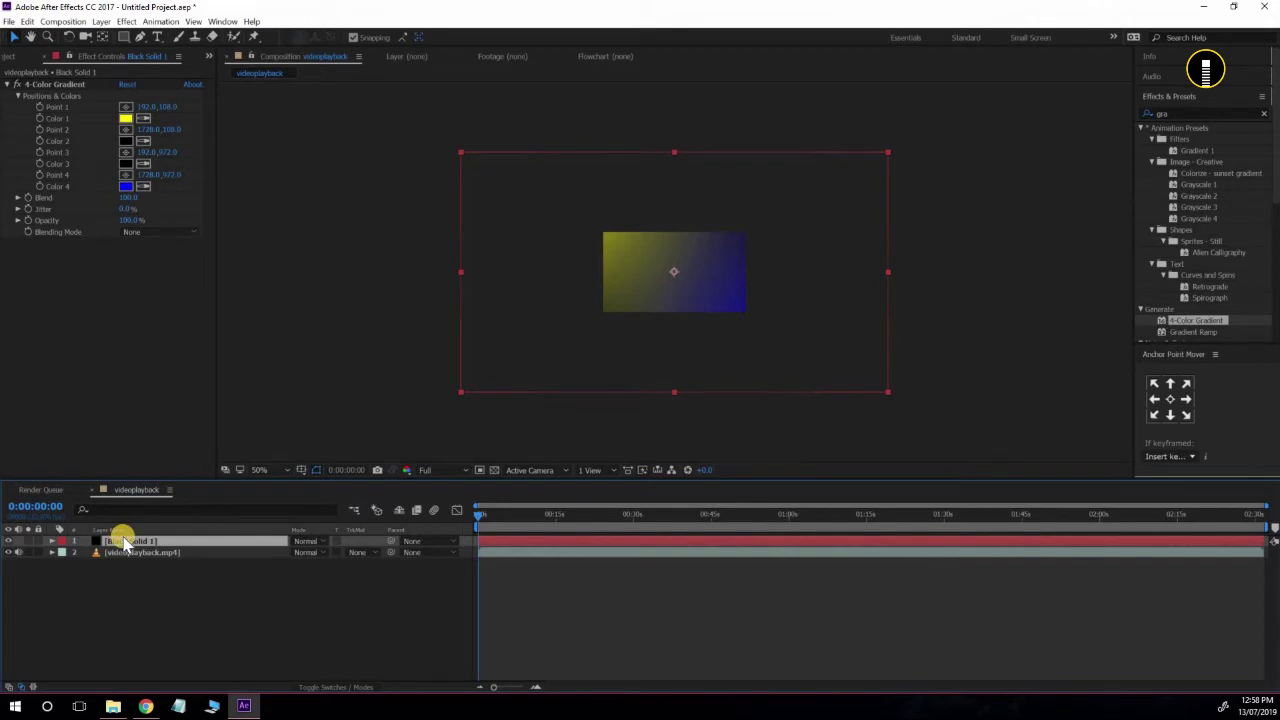
pyautogui.rightClick(133, 550)
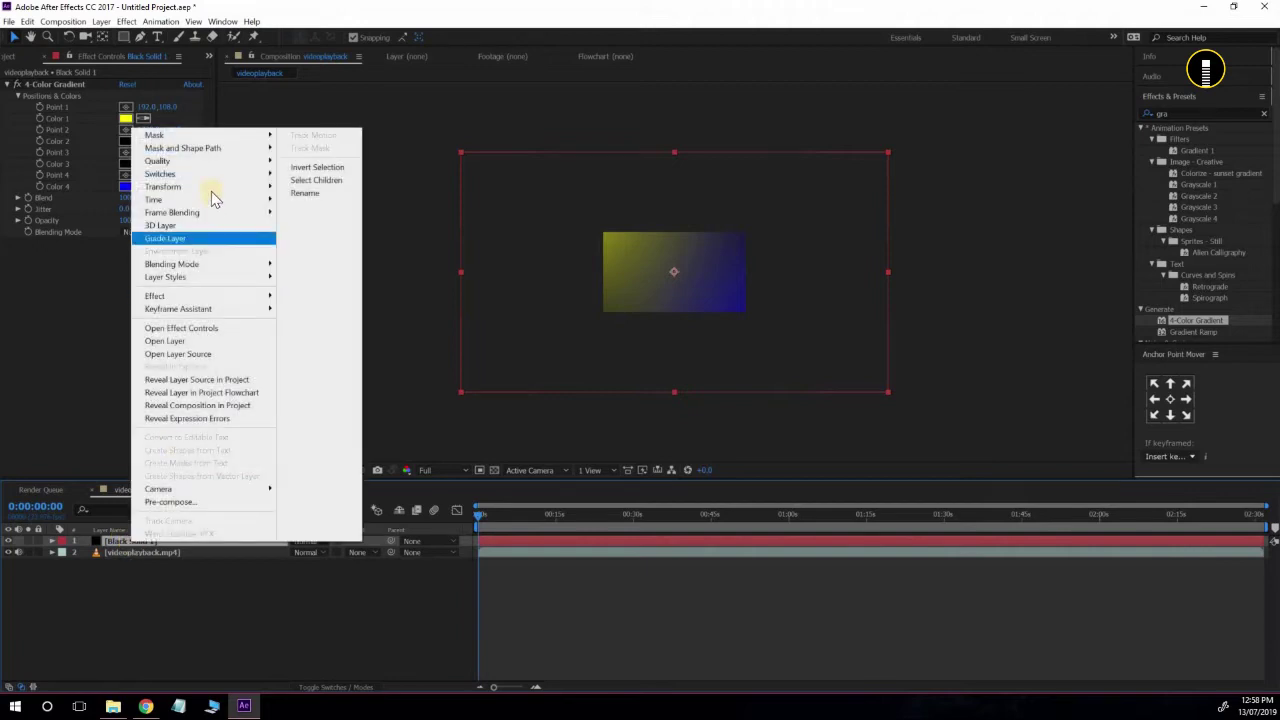
pyautogui.moveTo(213, 195)
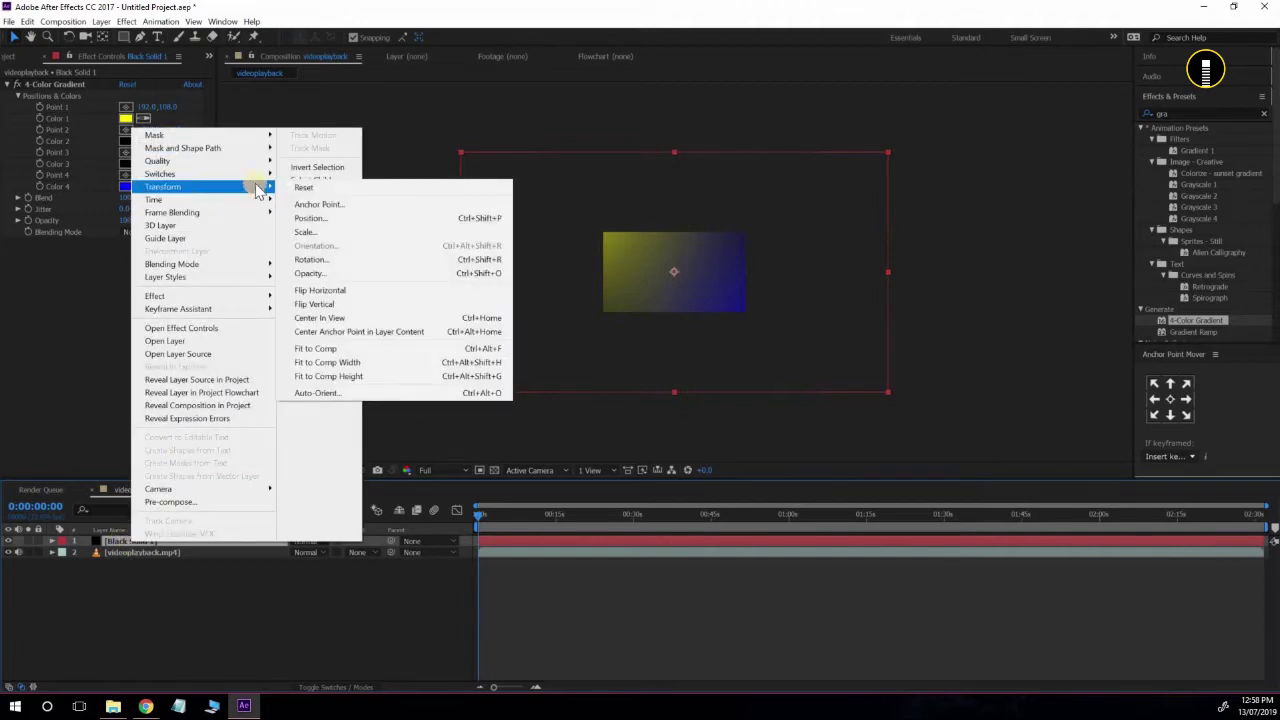
pyautogui.click(353, 350)
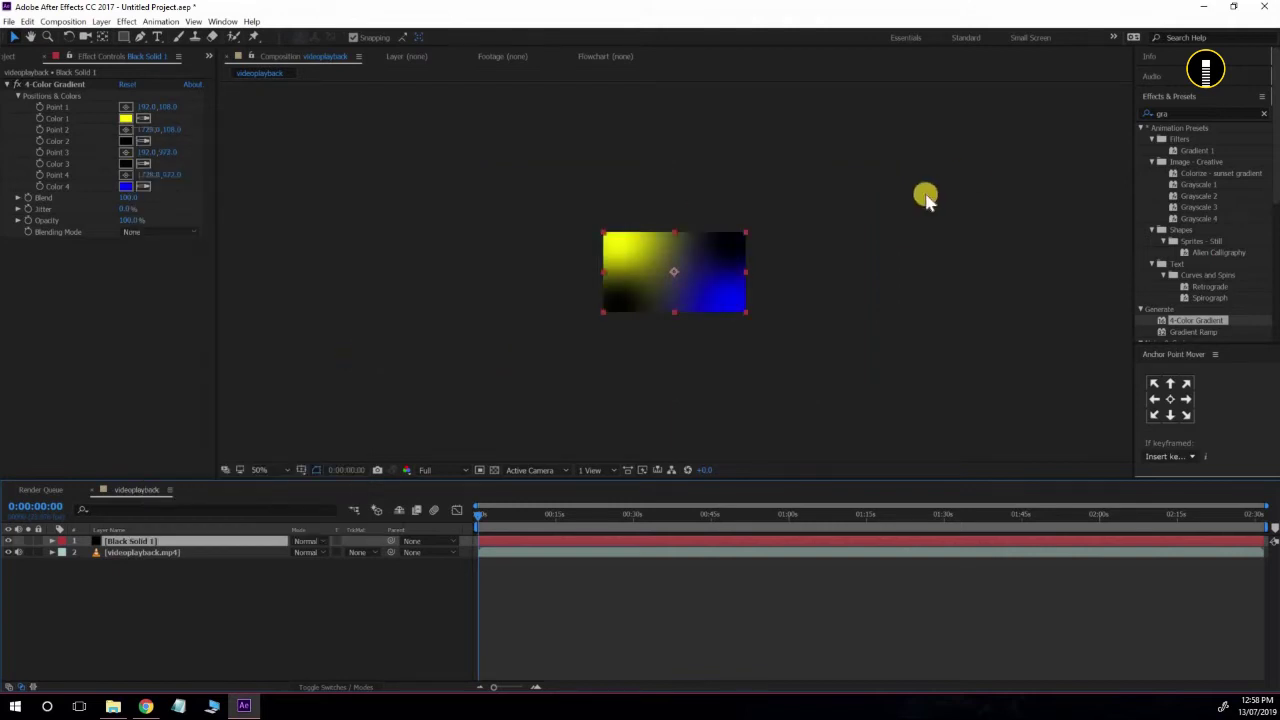
# - Set the viewer magnification to Fit to show the whole composition
pyautogui.click(279, 475)
pyautogui.click(286, 246)
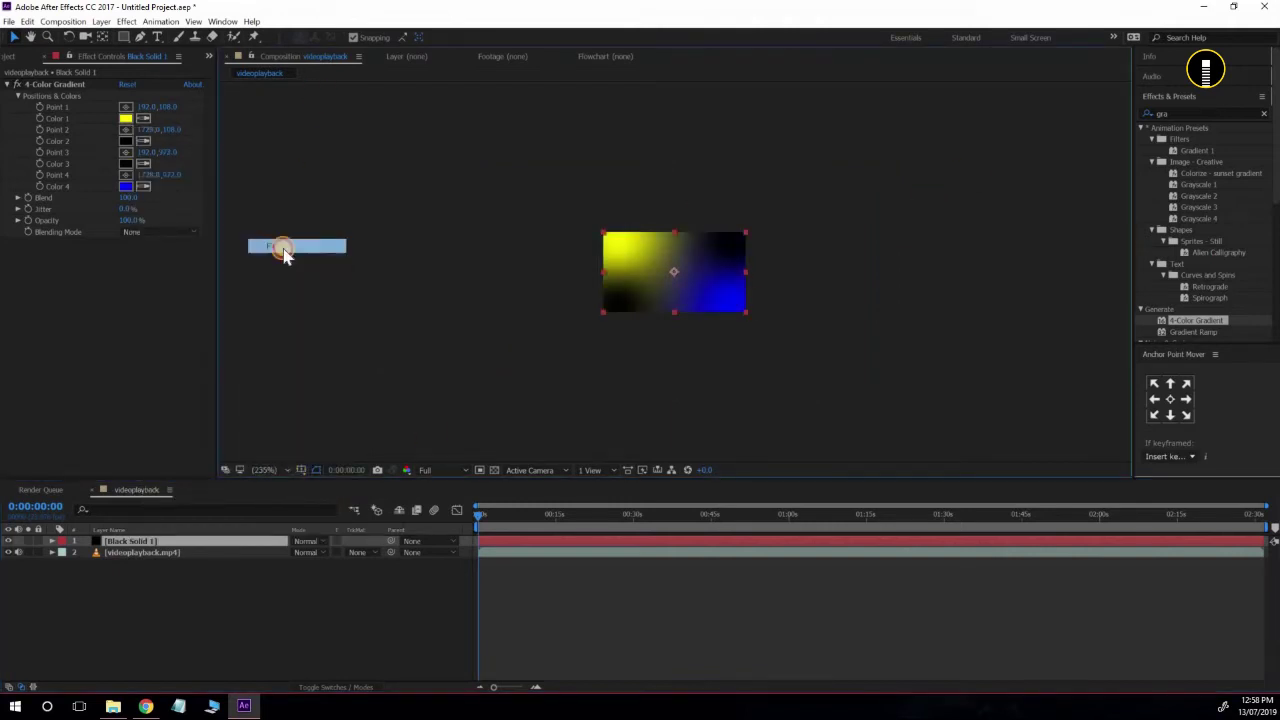
pyautogui.click(270, 186)
pyautogui.click(393, 177)
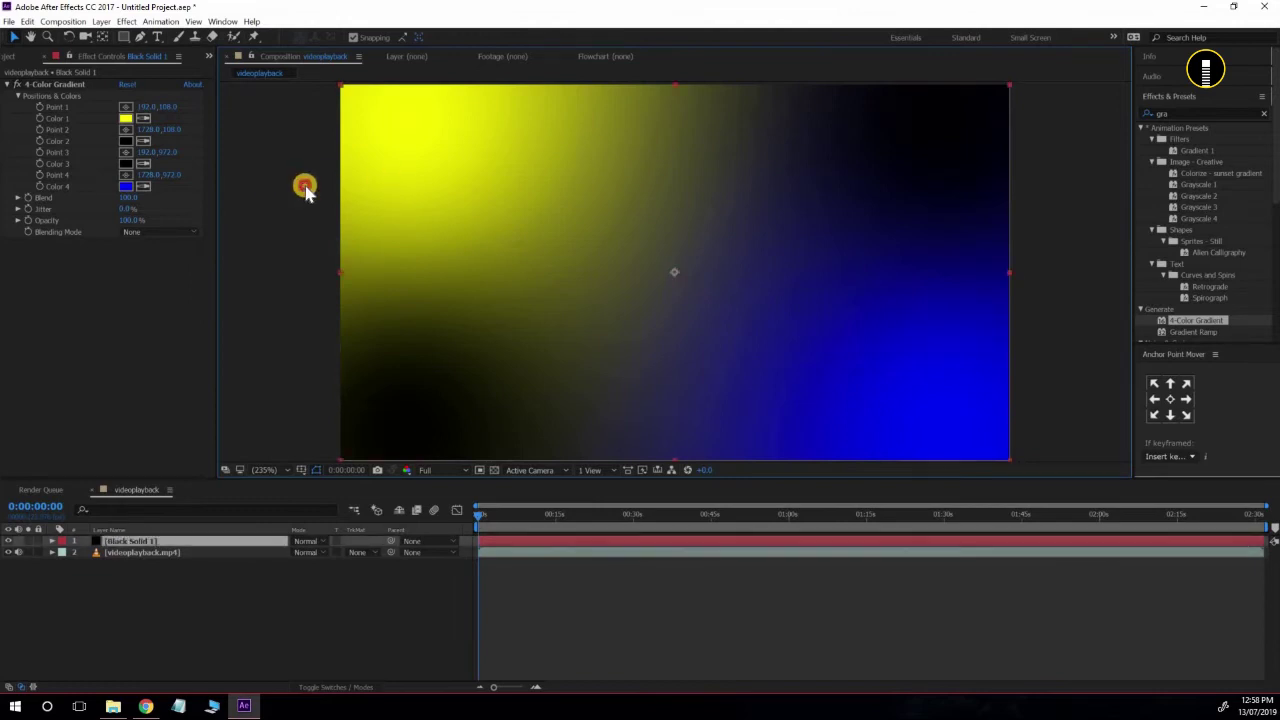
pyautogui.click(306, 186)
pyautogui.click(806, 374)
pyautogui.click(127, 186)
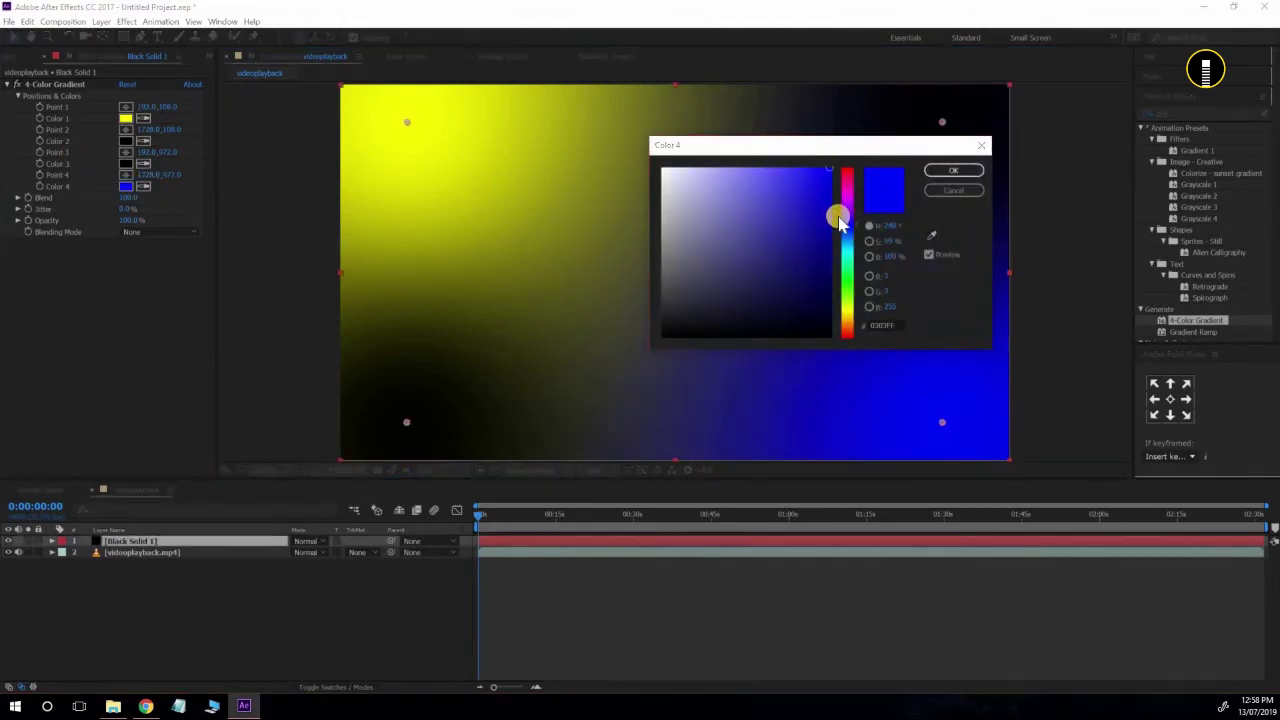
# - Change Color 4 to violet-blue 2103FF, scrub the preview near 10 seconds, then return to the start
pyautogui.click(847, 214)
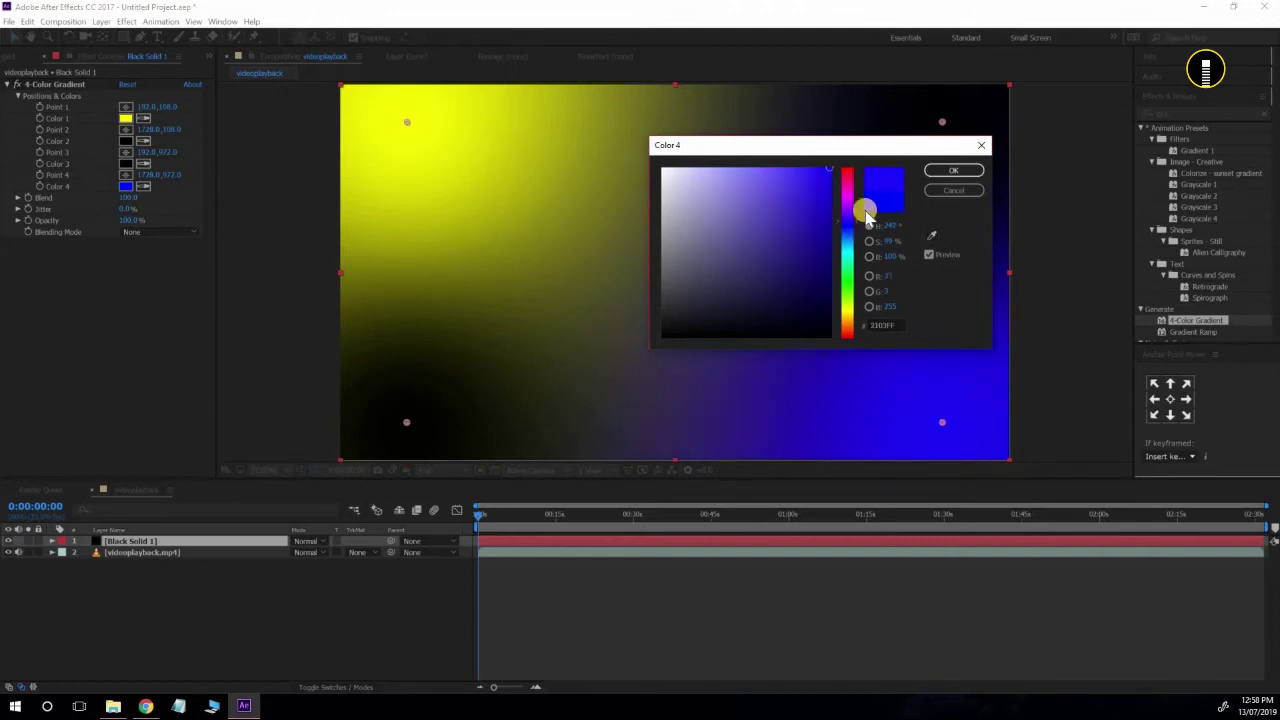
pyautogui.click(953, 171)
pyautogui.click(294, 189)
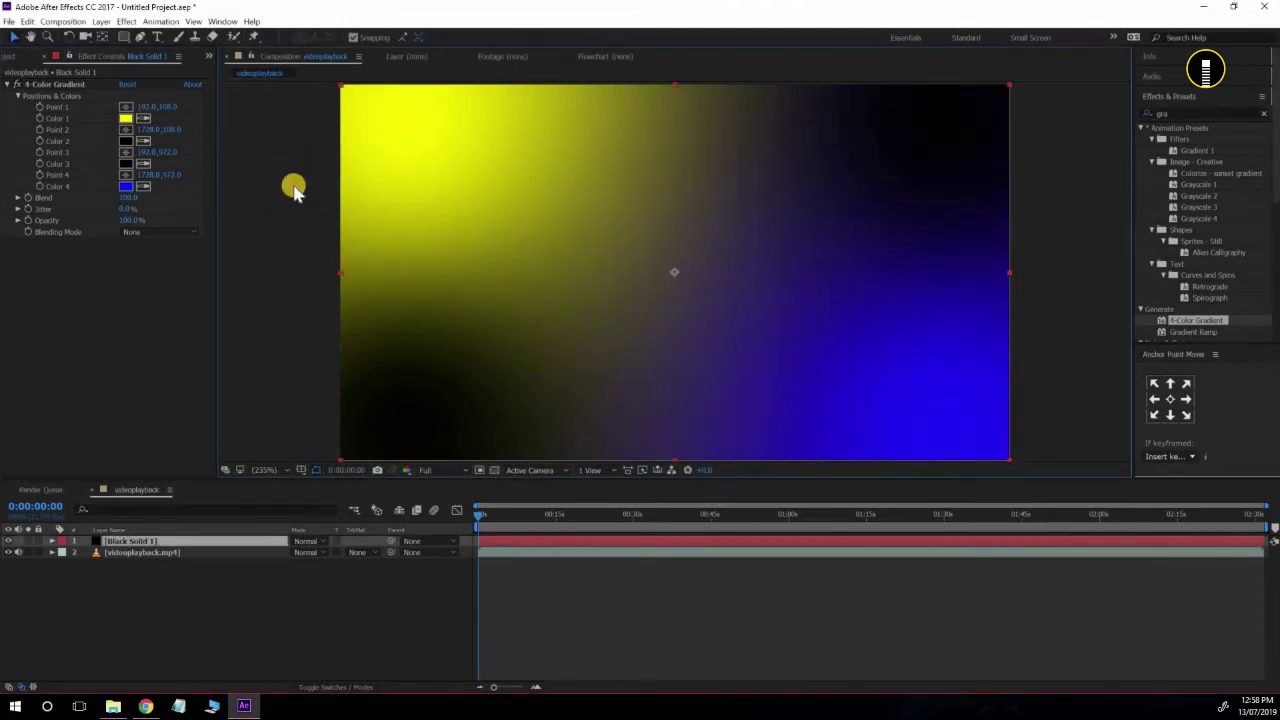
pyautogui.moveTo(480, 516); pyautogui.dragTo(638, 528)
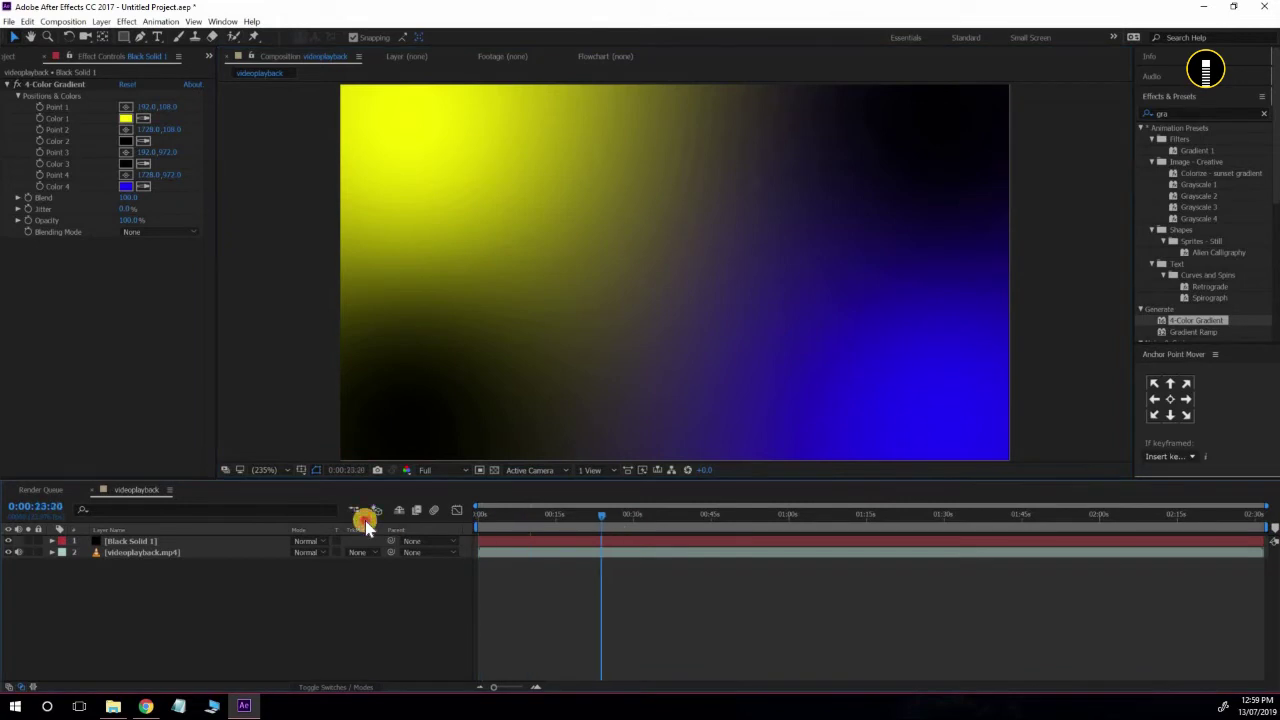
pyautogui.press('Home')
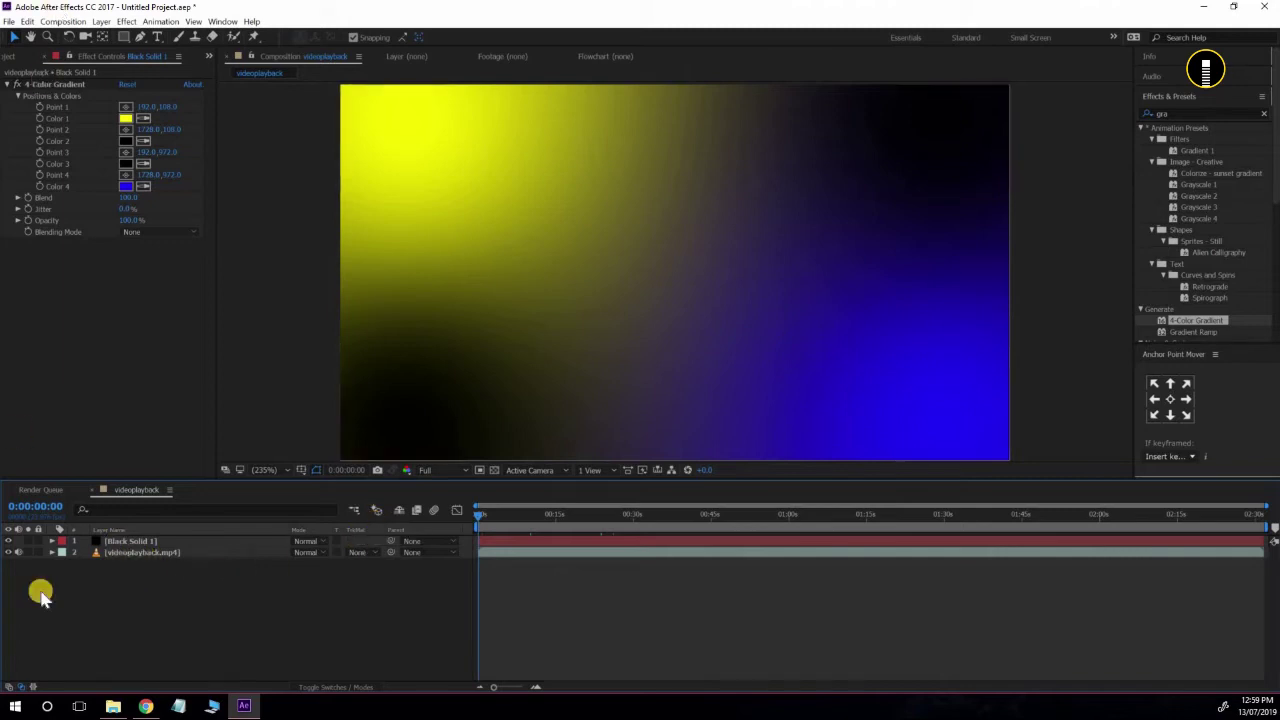
pyautogui.click(128, 541)
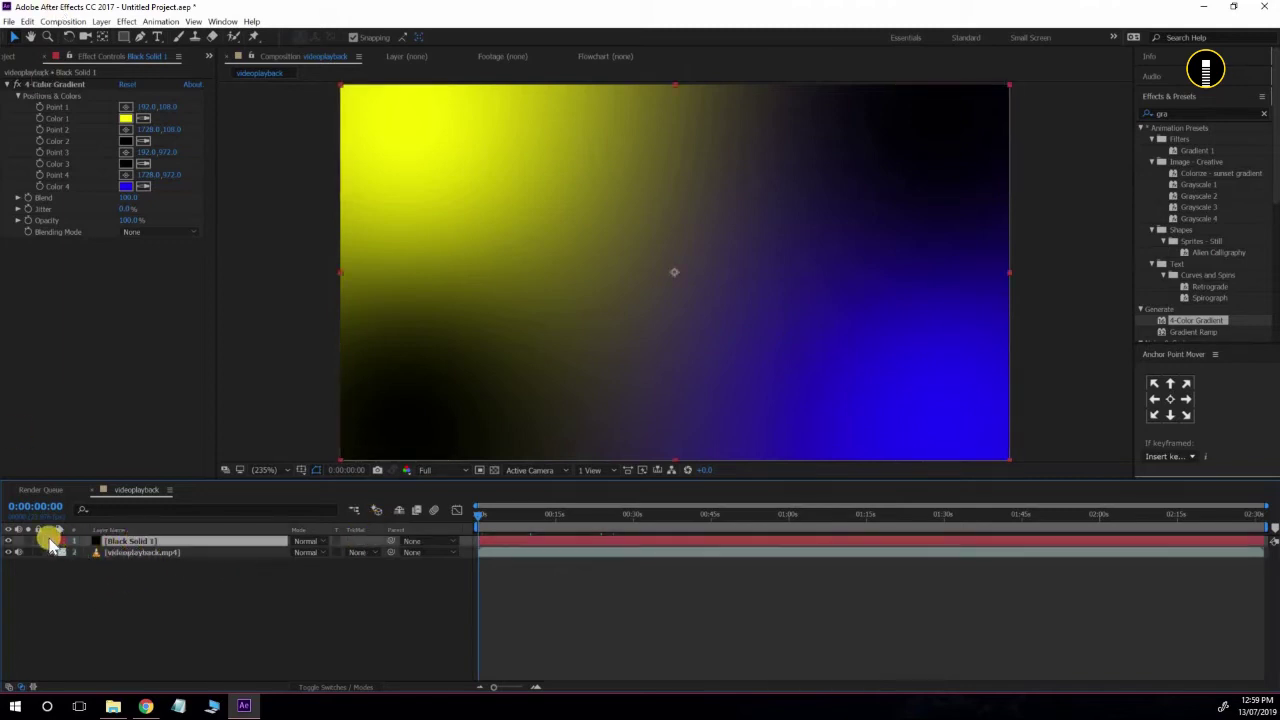
pyautogui.rightClick(115, 541)
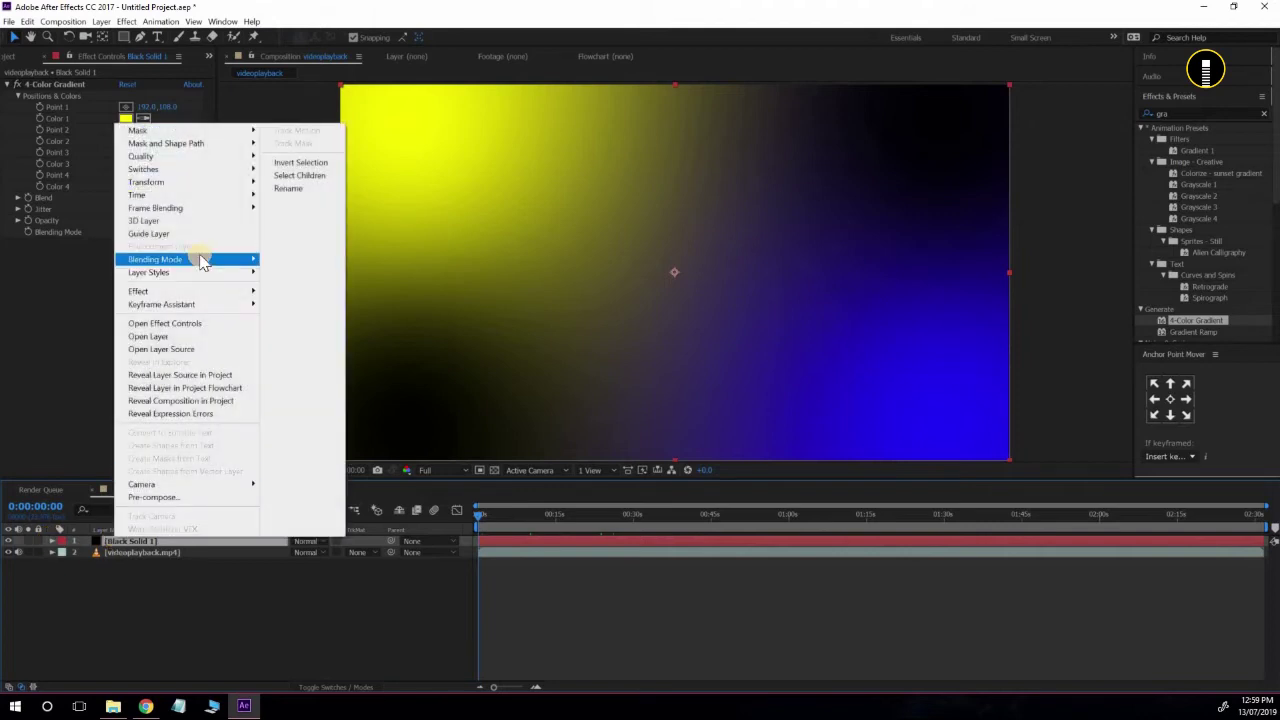
pyautogui.click(228, 551)
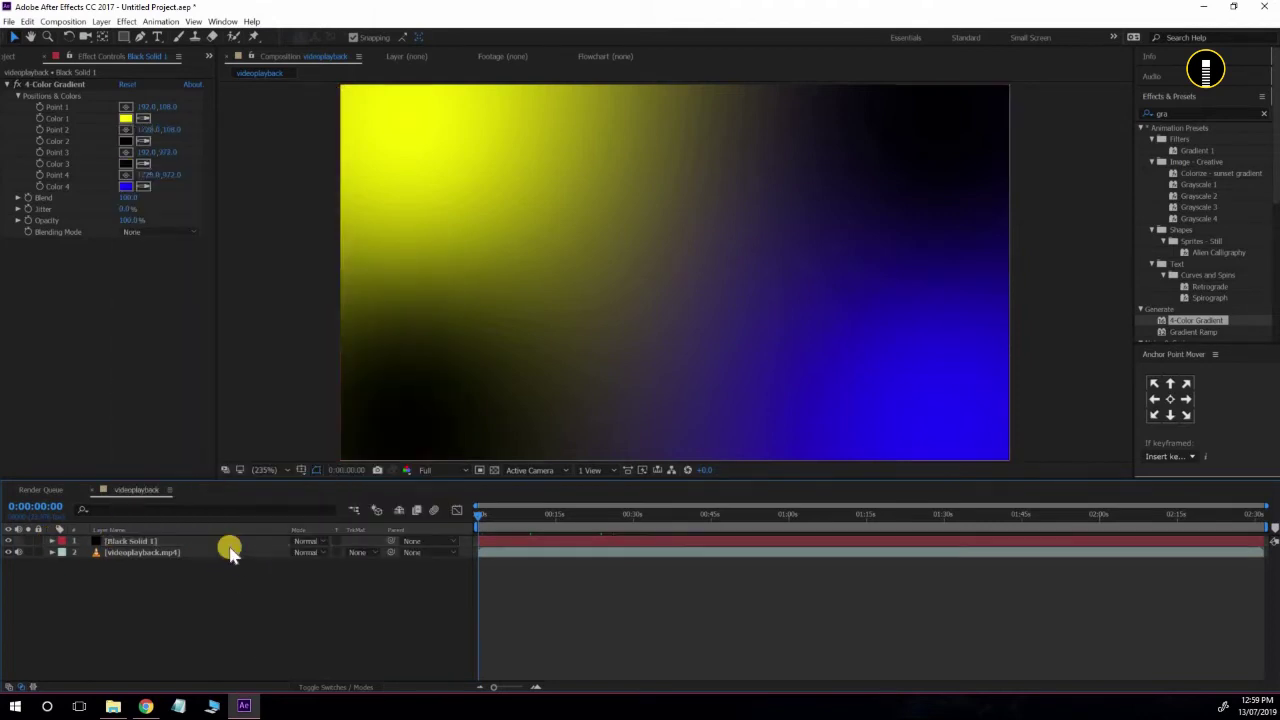
pyautogui.click(245, 541)
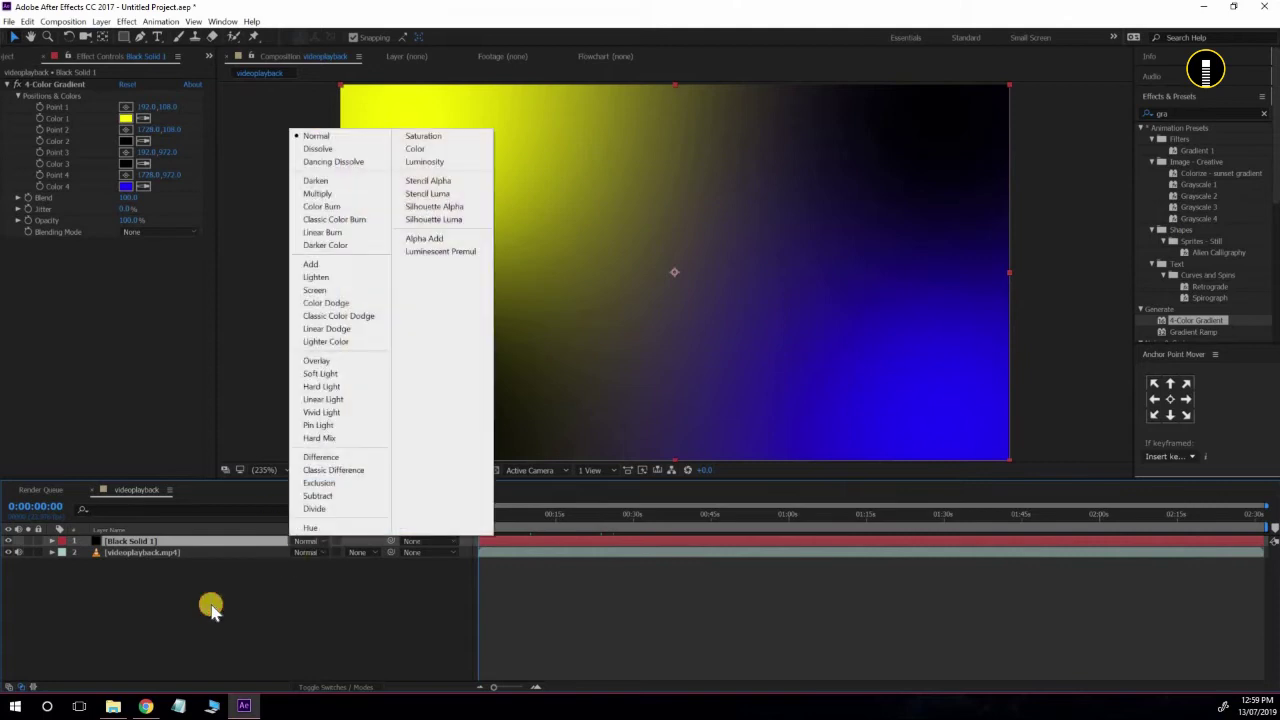
pyautogui.click(310, 541)
pyautogui.click(338, 291)
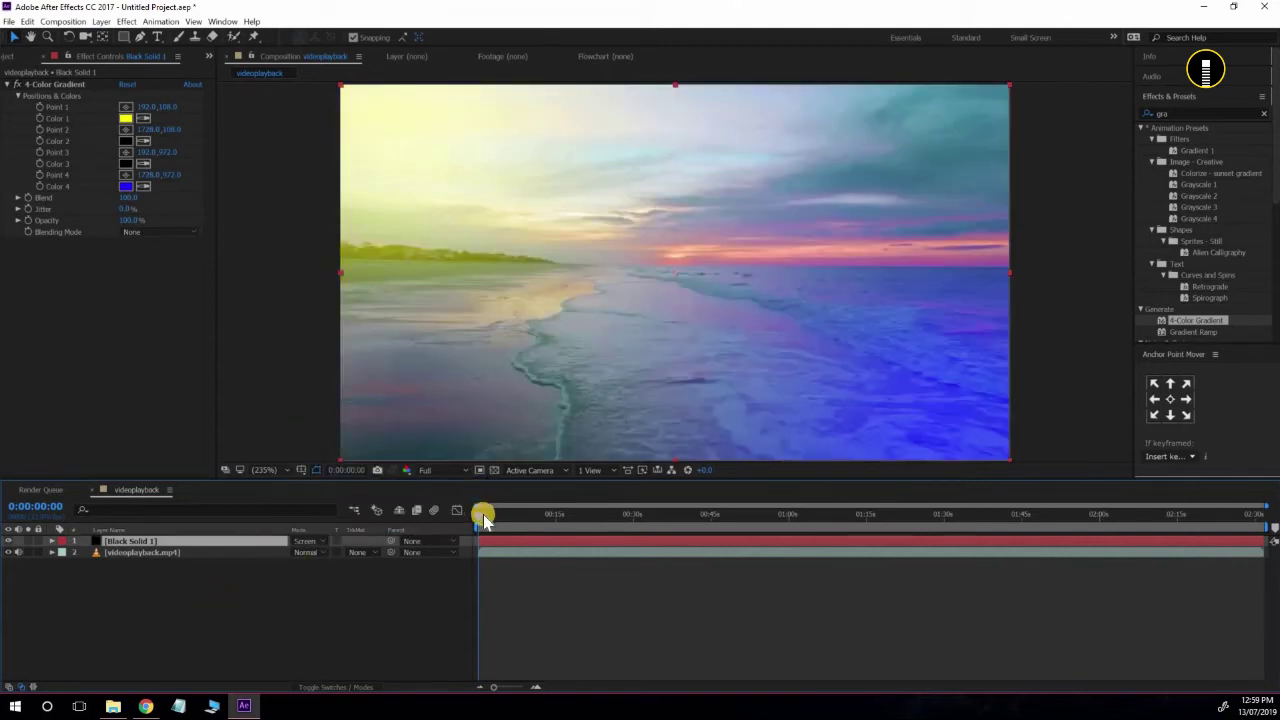
pyautogui.click(313, 541)
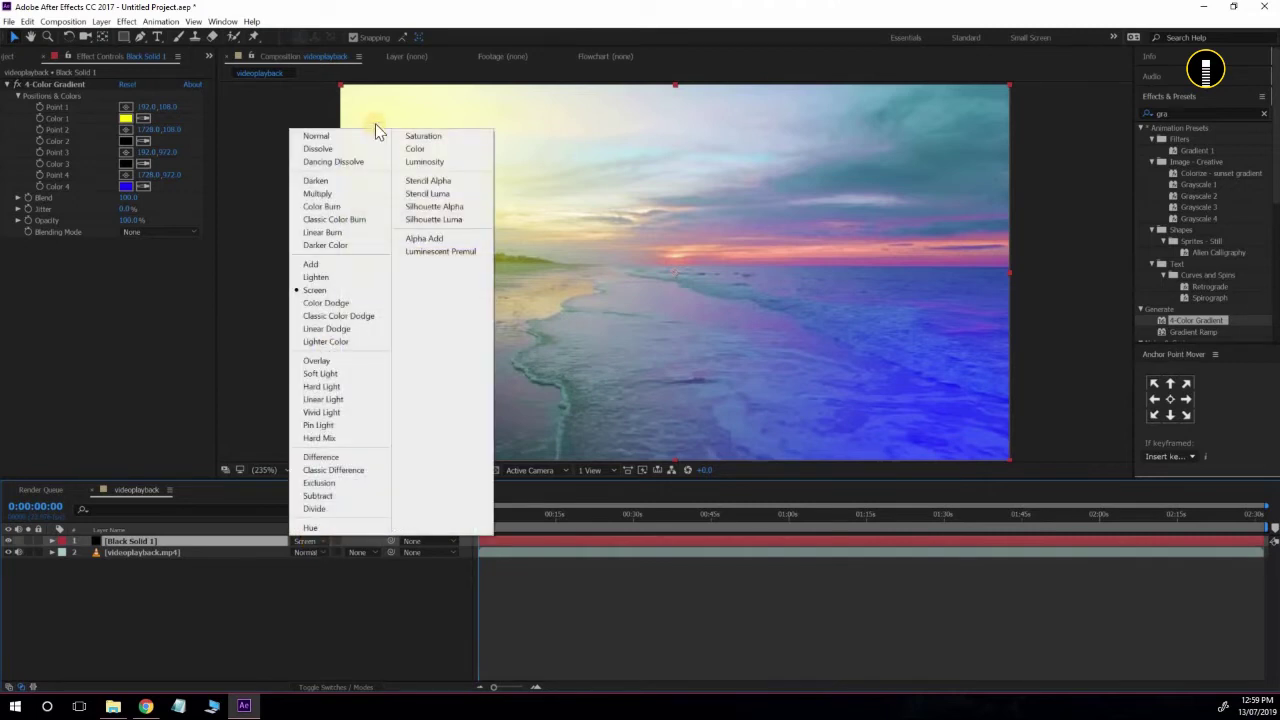
pyautogui.click(362, 137)
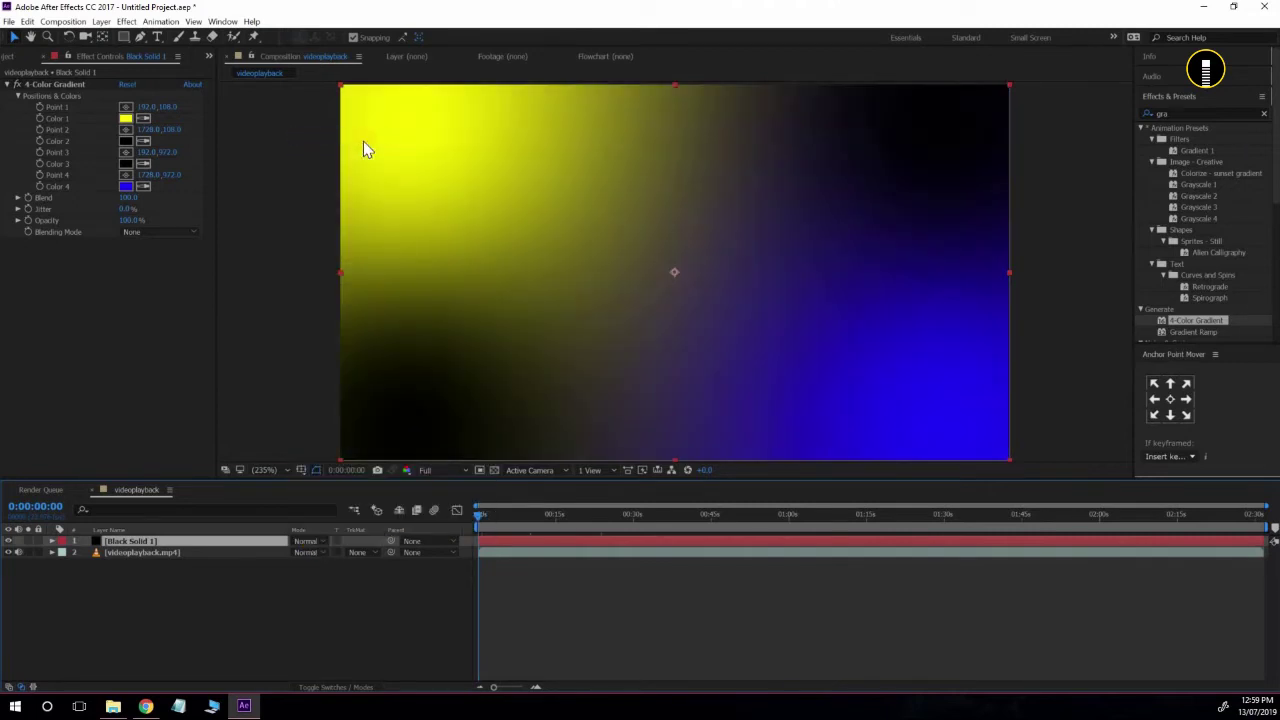
pyautogui.click(284, 191)
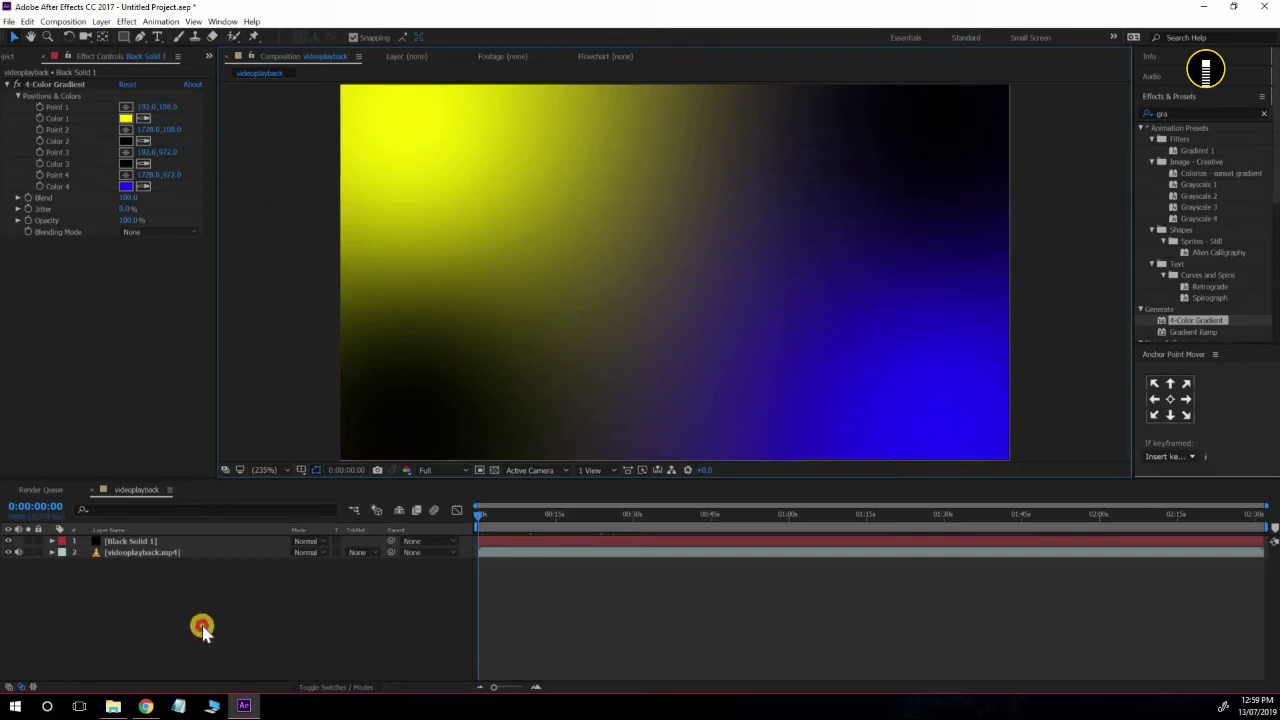
# - Twirl open Black Solid 1 and its Effects > 4-Color Gradient properties in the timeline
pyautogui.click(160, 541)
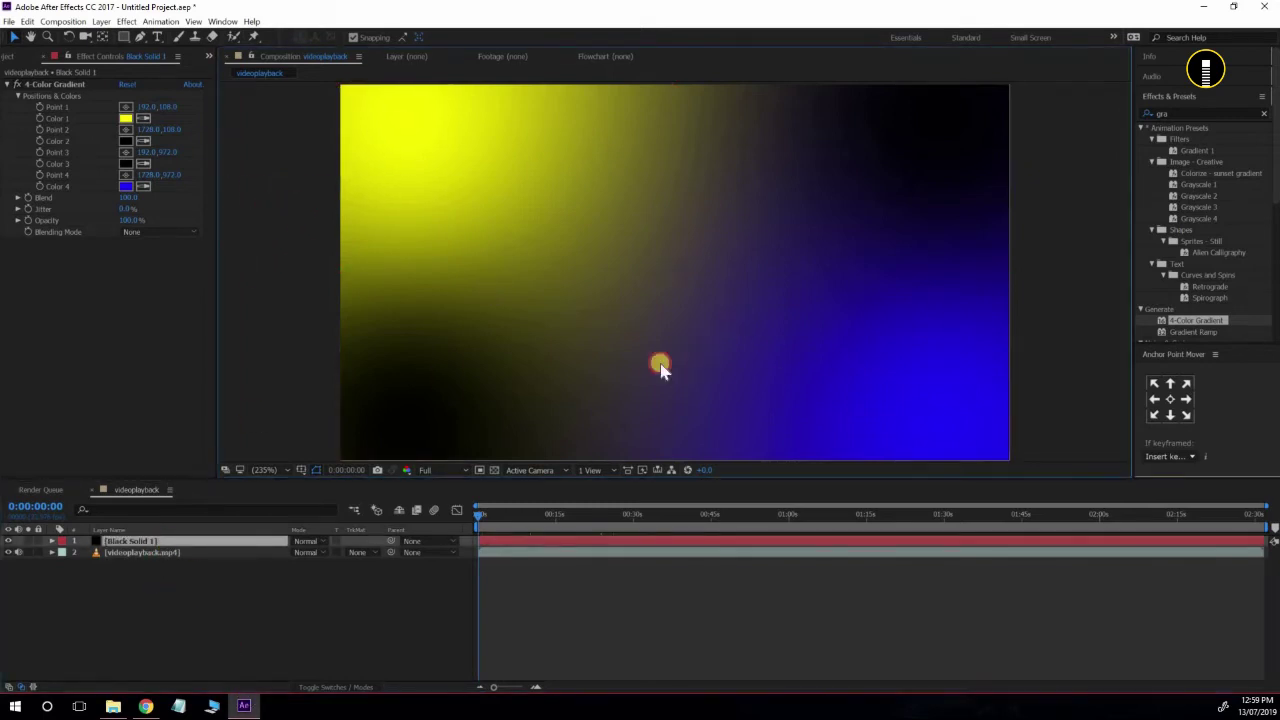
pyautogui.hotkey('ctrl', 'shift', 'a')
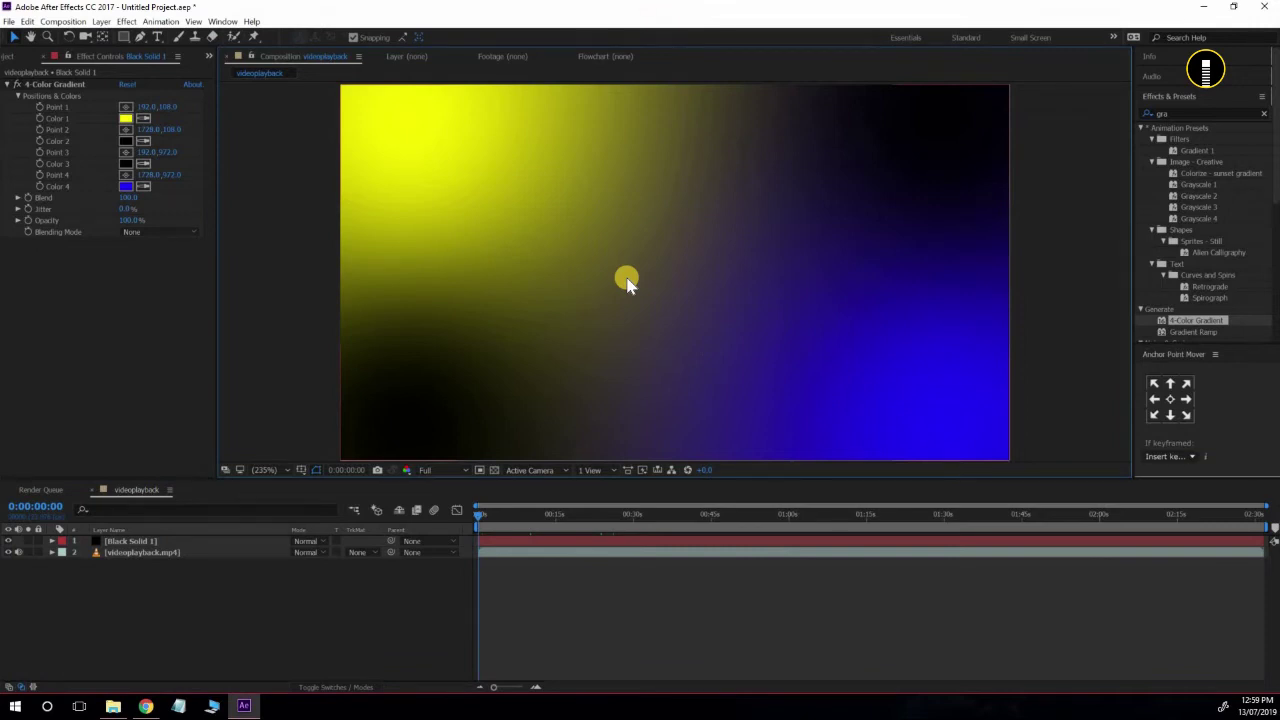
pyautogui.click(98, 542)
pyautogui.click(52, 541)
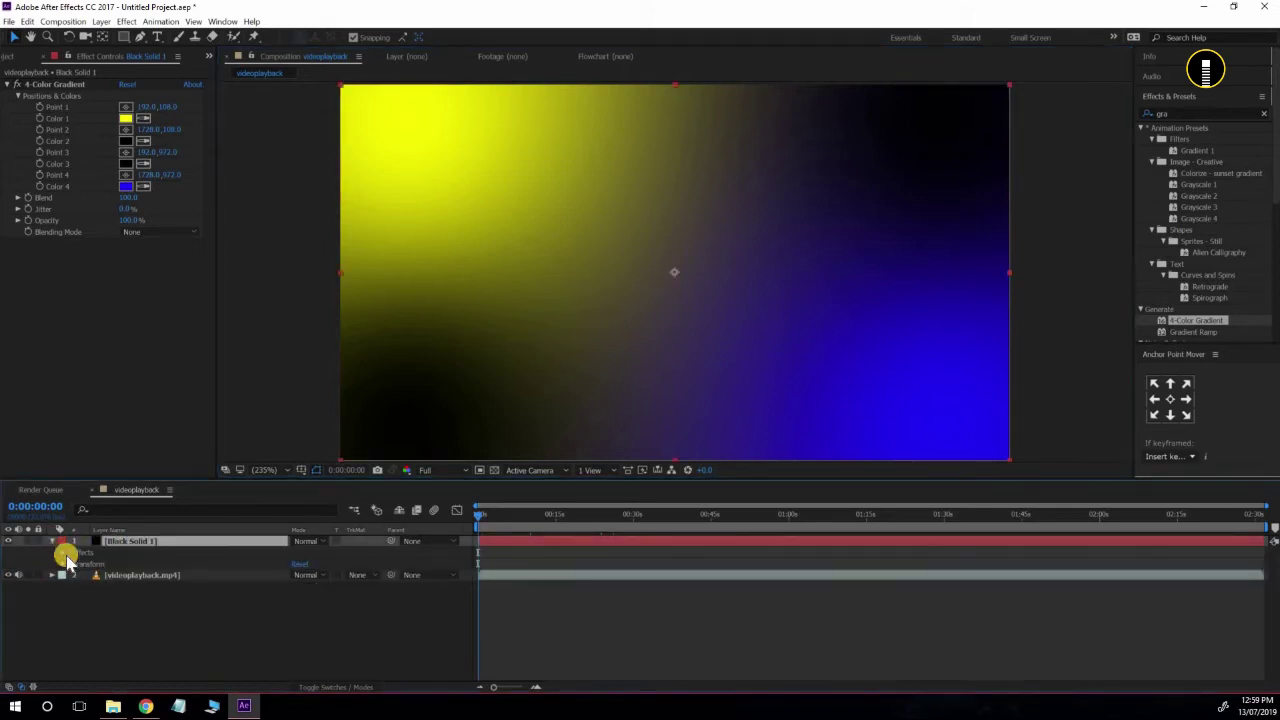
pyautogui.click(66, 558)
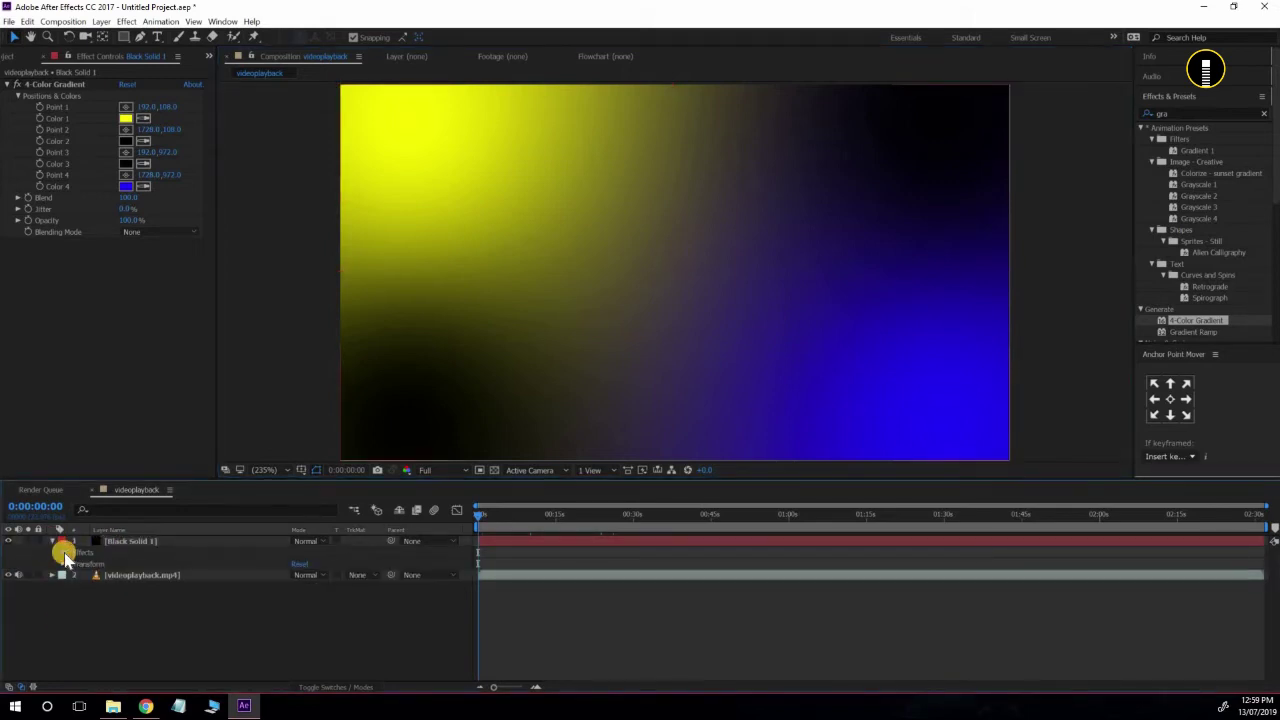
pyautogui.click(74, 565)
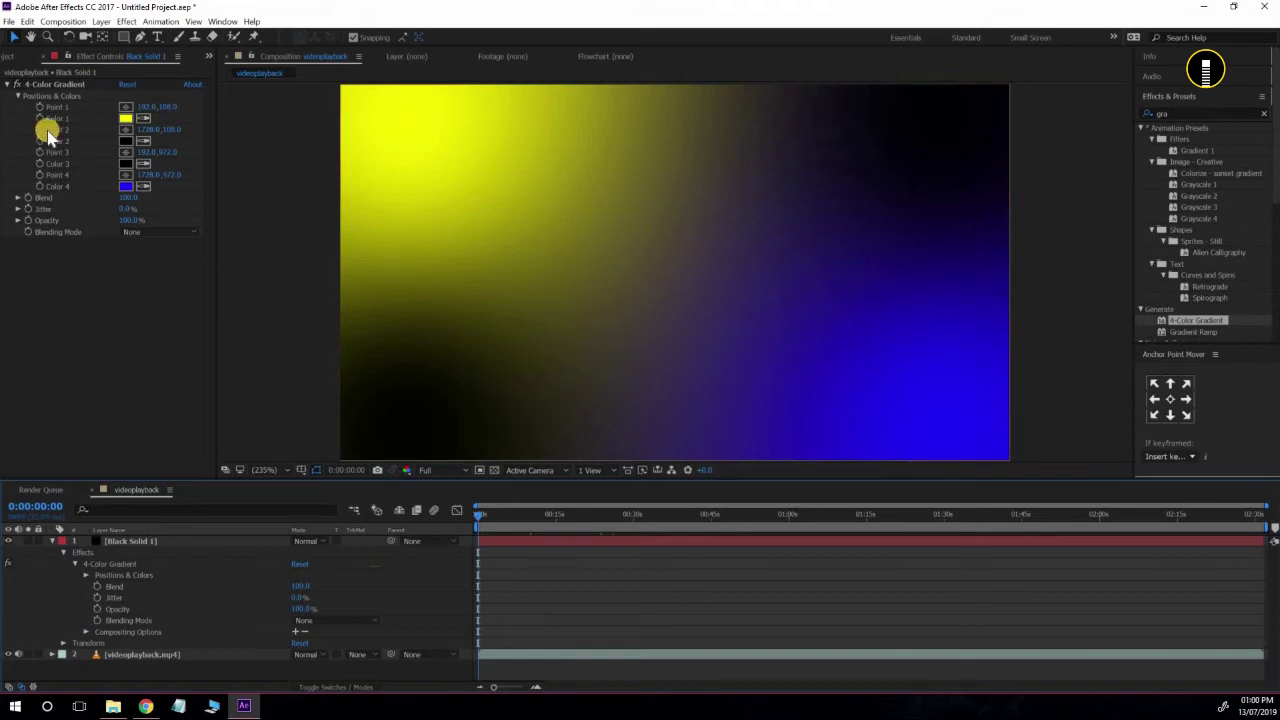
# - Reposition the gradient's points, leaving Point 1 at 192,108 and moving Point 4 left
pyautogui.click(150, 128)
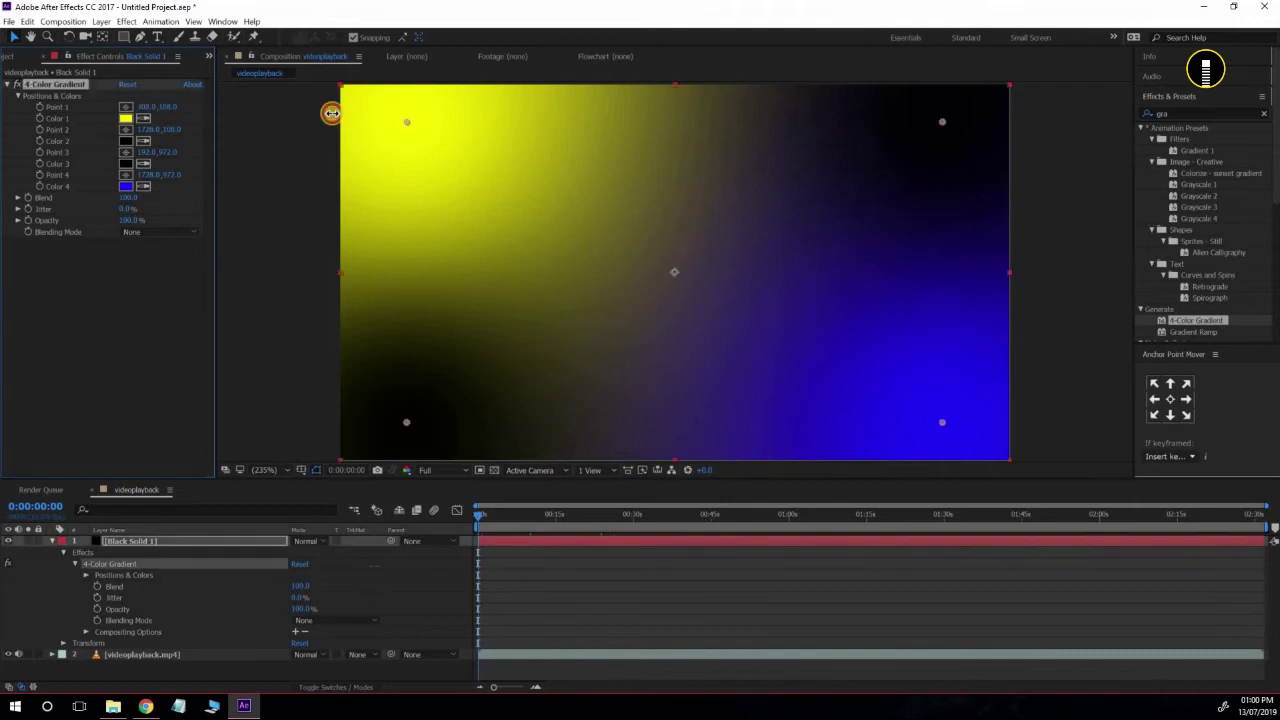
pyautogui.moveTo(151, 106)
pyautogui.mouseDown()
pyautogui.moveTo(889, 151)
pyautogui.moveTo(183, 163)
pyautogui.mouseUp()
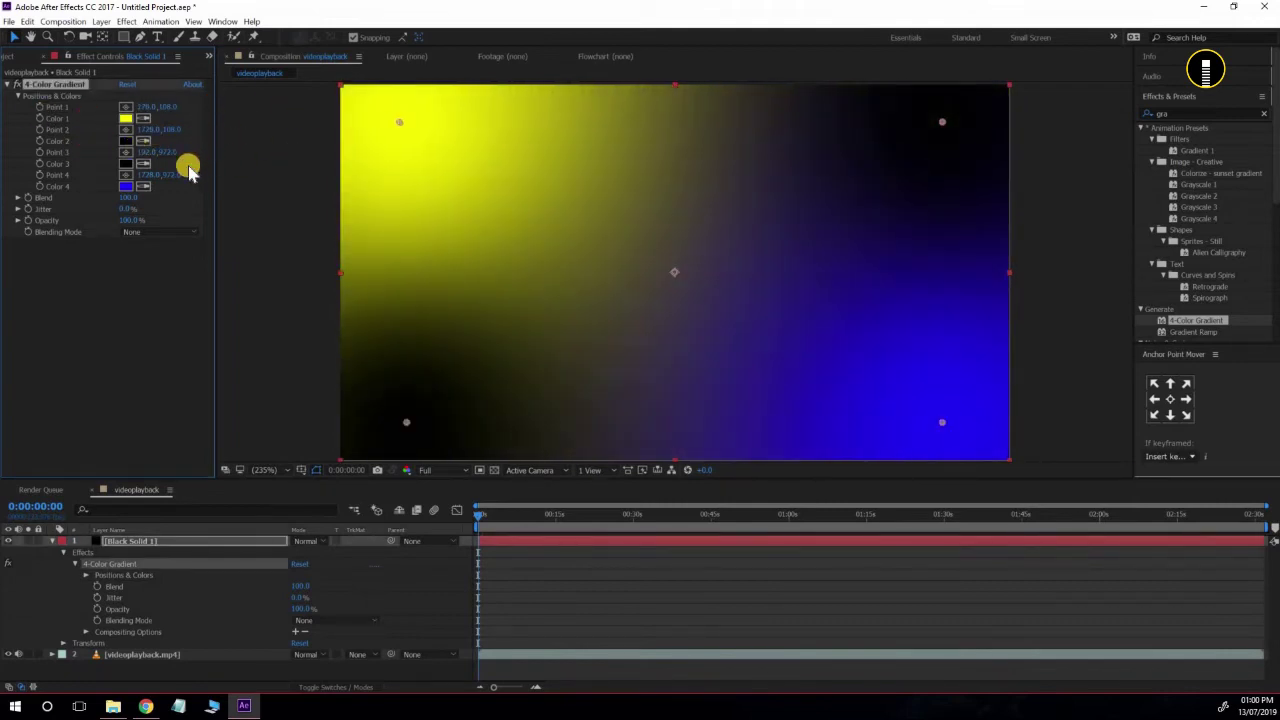
pyautogui.click(189, 166)
pyautogui.click(171, 171)
pyautogui.moveTo(388, 195); pyautogui.dragTo(129, 201)
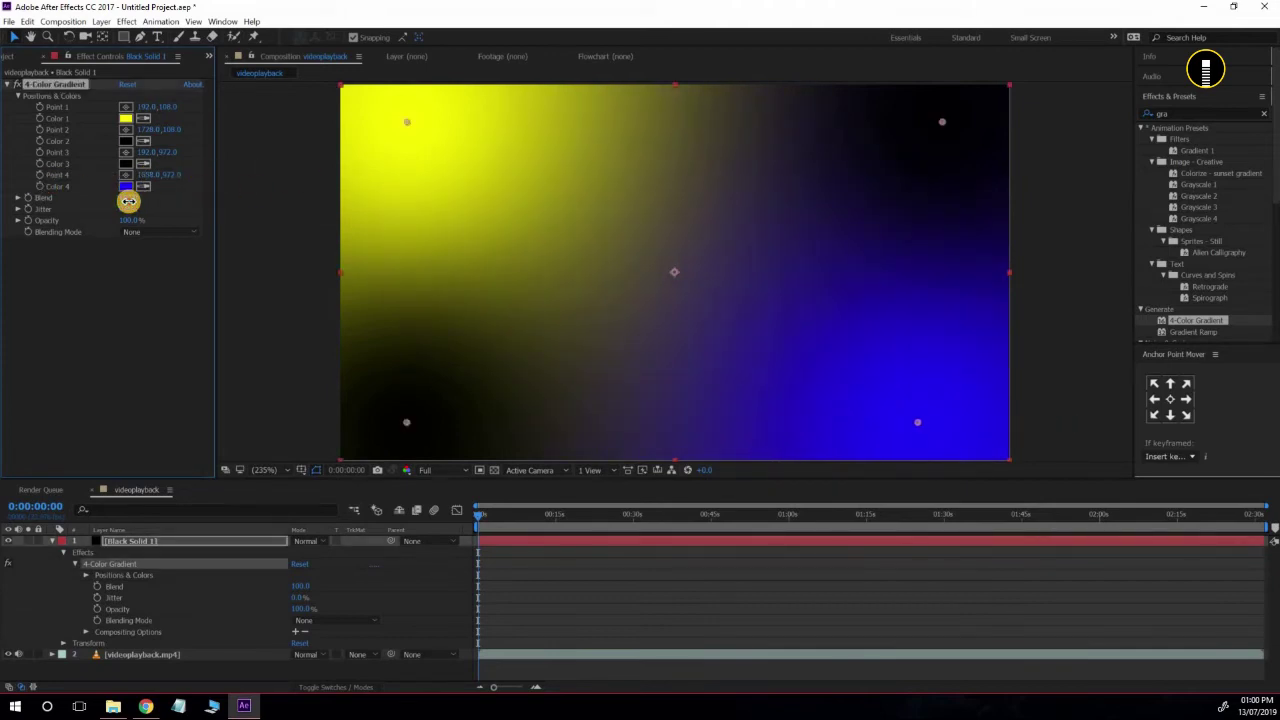
pyautogui.moveTo(129, 201); pyautogui.dragTo(134, 190)
pyautogui.click(136, 195)
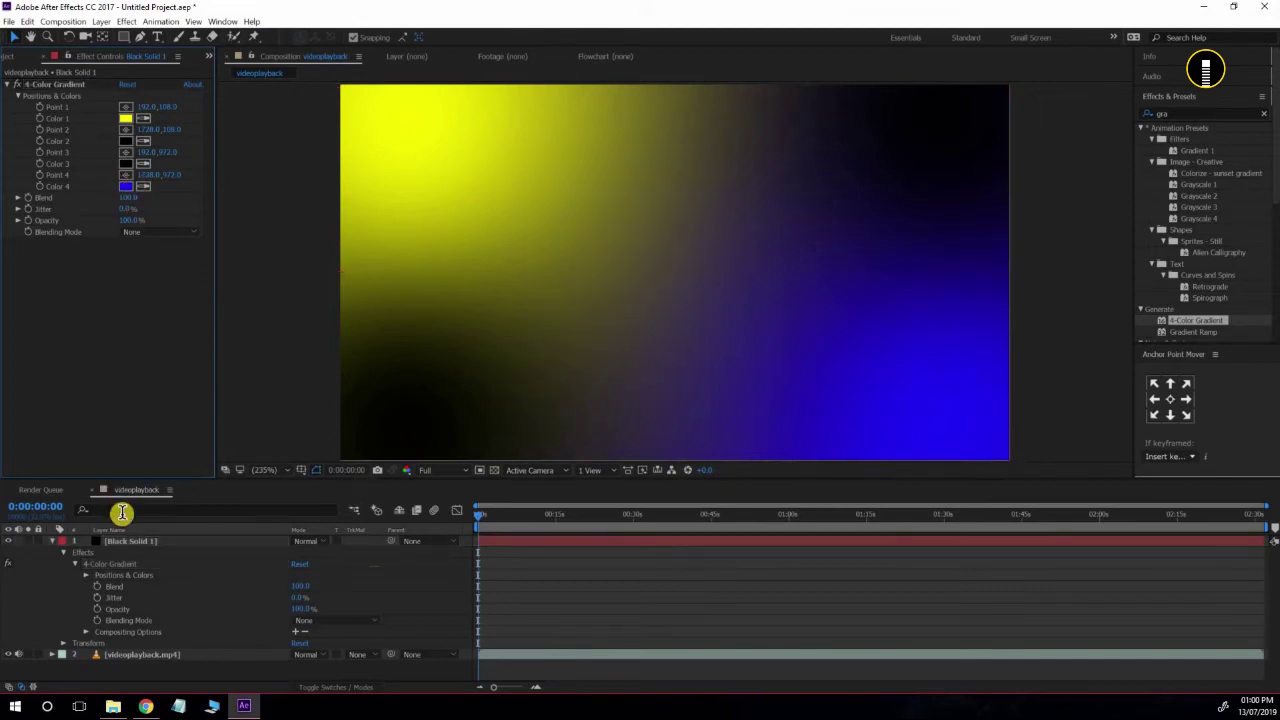
pyautogui.click(62, 567)
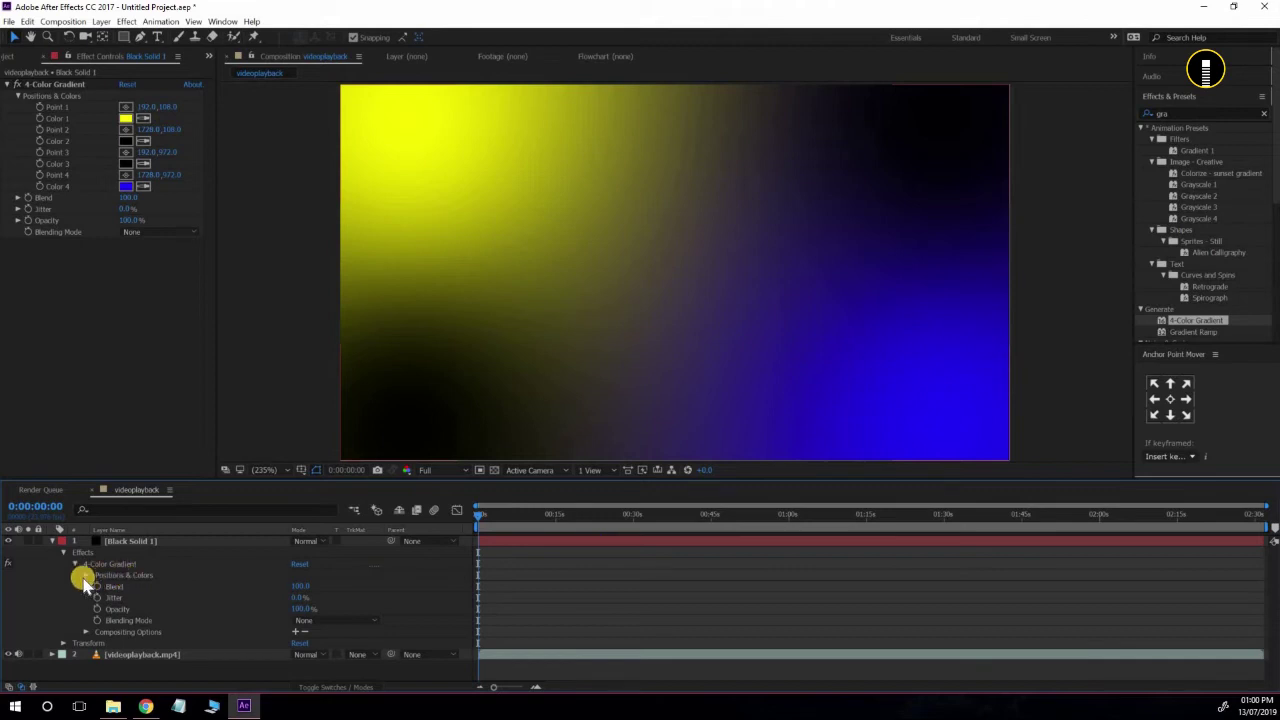
# - Expand Positions & Colors and scrub Point 4 to 1728.0,934.0
pyautogui.click(86, 576)
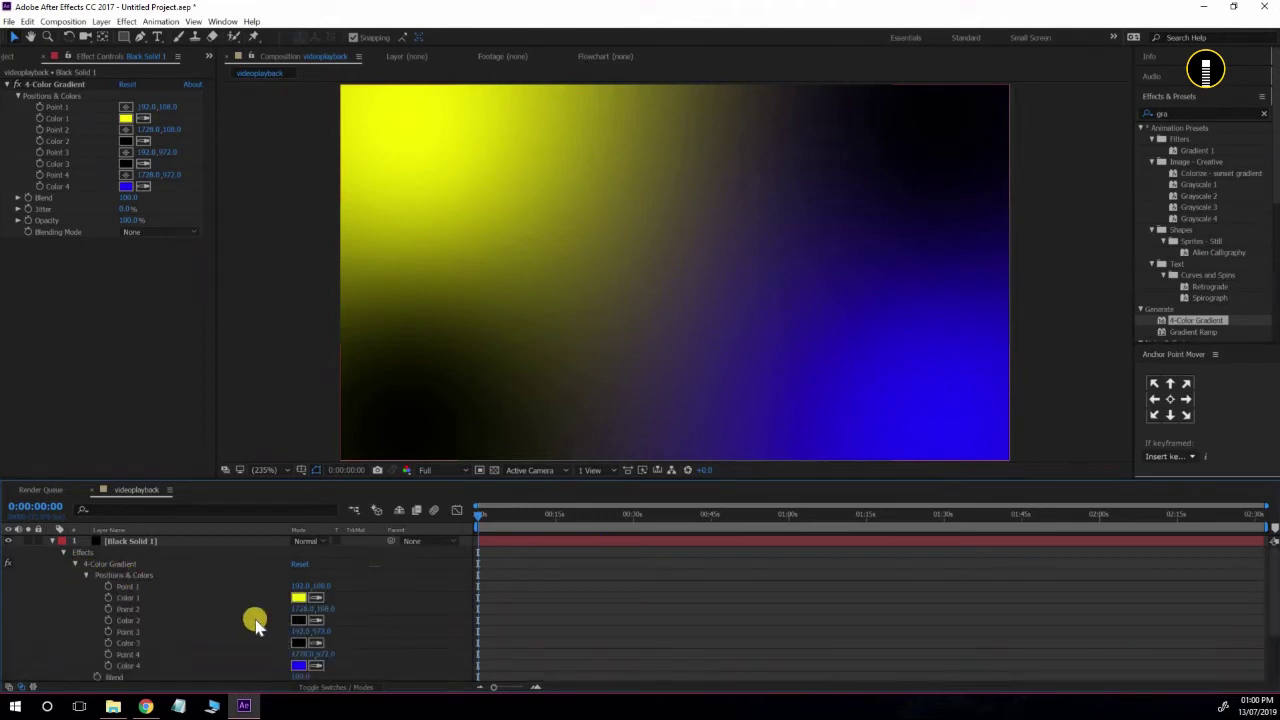
pyautogui.scroll(-2, 254, 617)
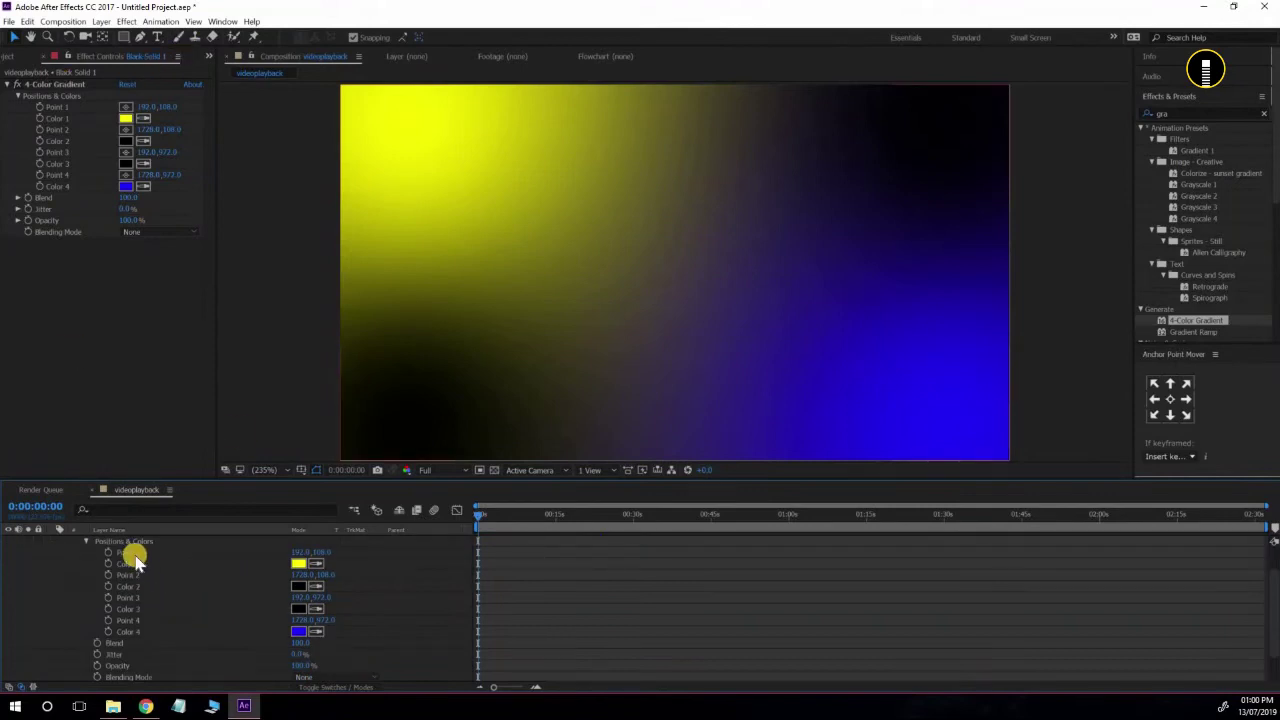
pyautogui.moveTo(130, 612)
pyautogui.mouseDown()
pyautogui.moveTo(335, 480)
pyautogui.moveTo(334, 453)
pyautogui.mouseUp()
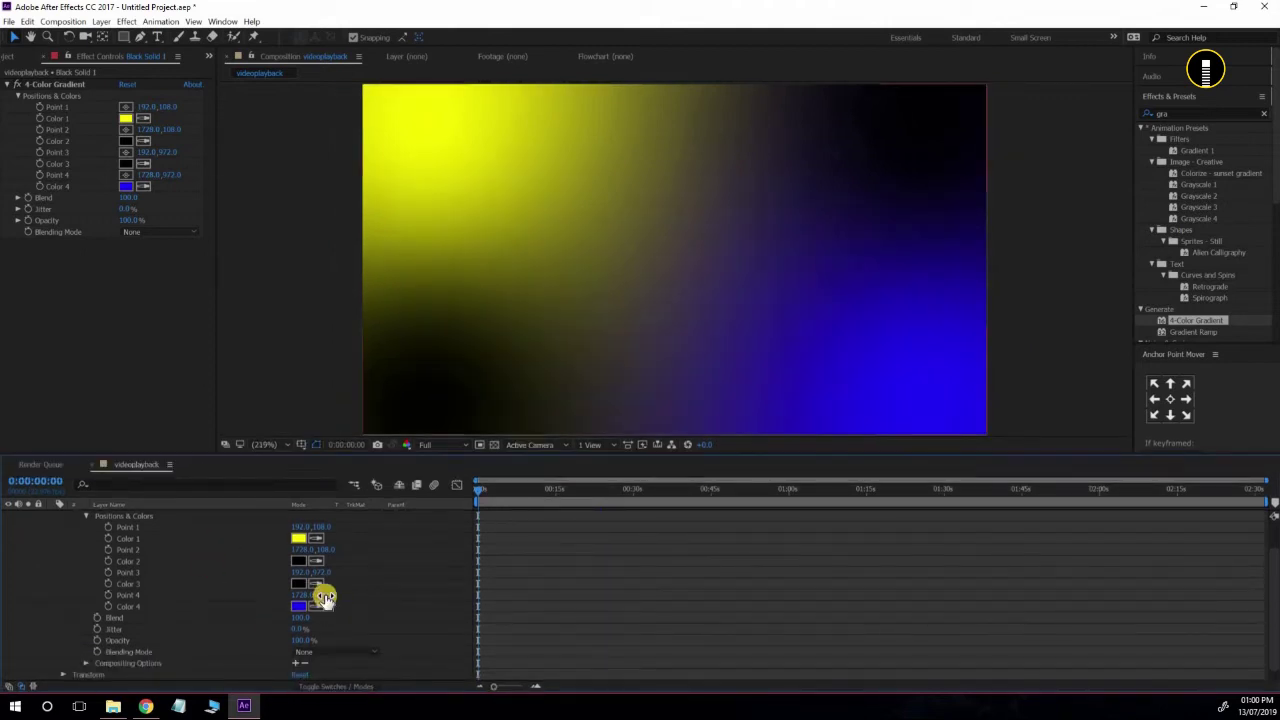
pyautogui.click(120, 595)
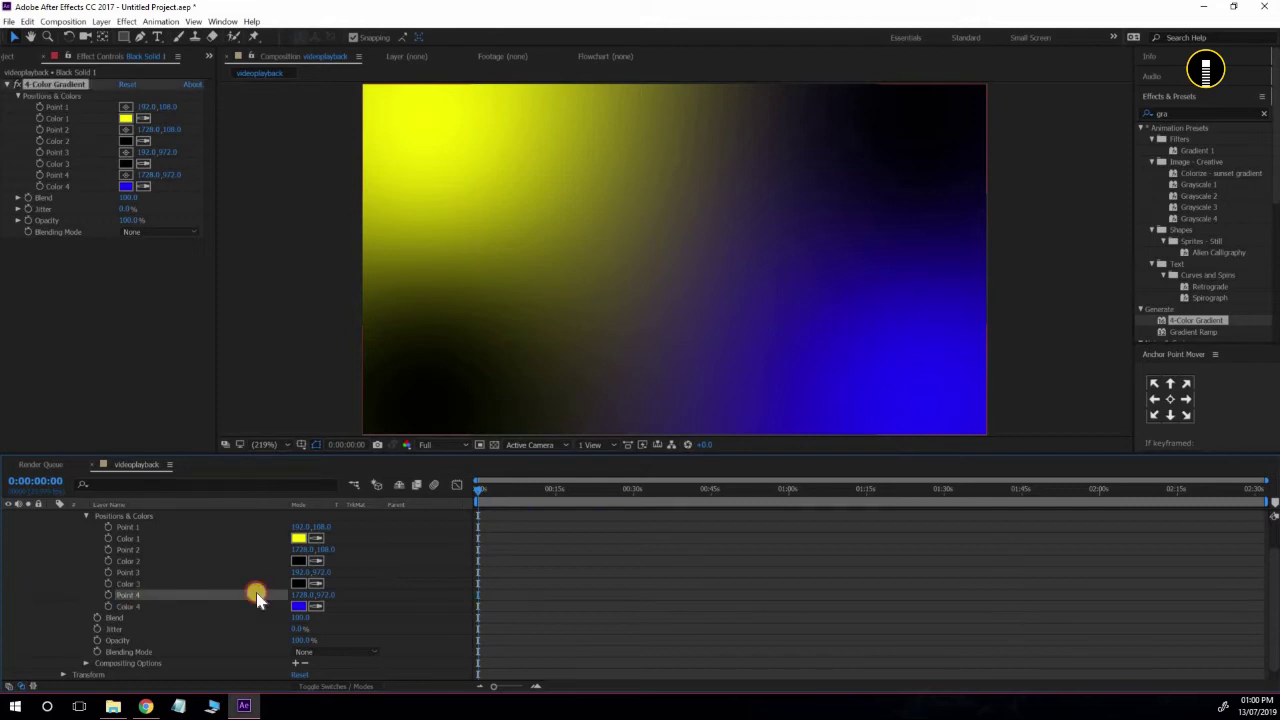
pyautogui.moveTo(322, 595); pyautogui.dragTo(297, 598)
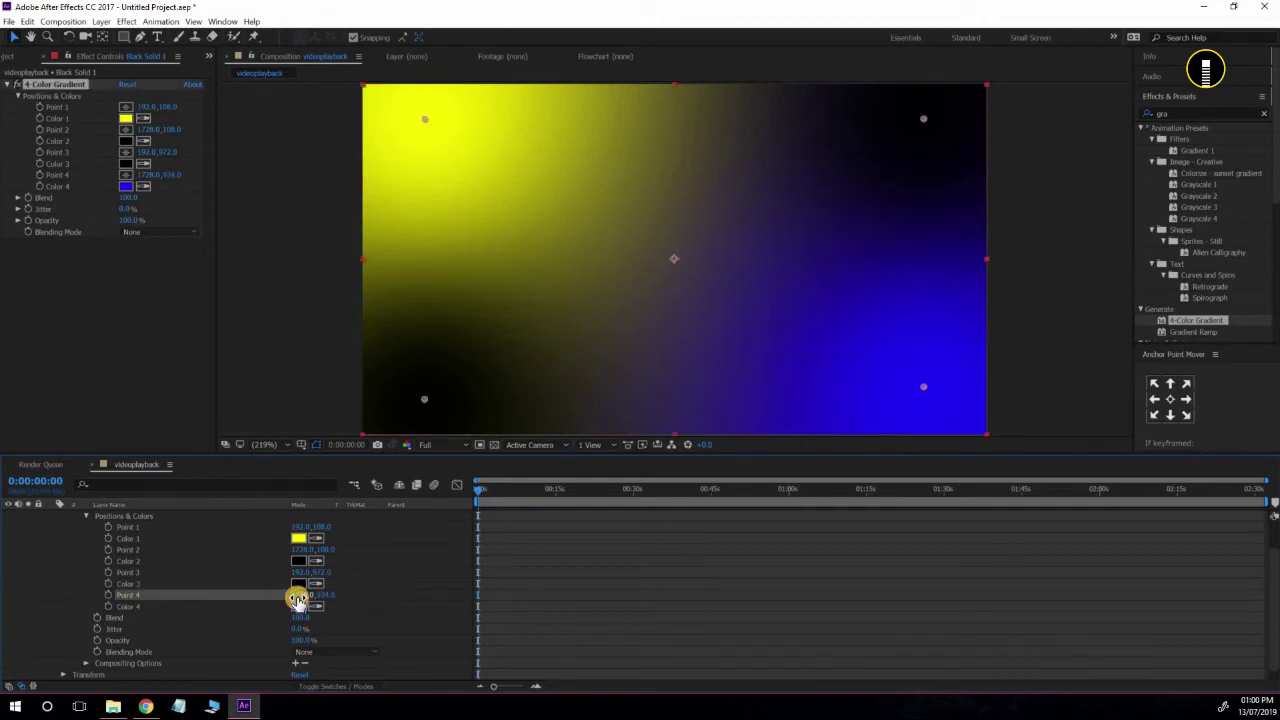
pyautogui.click(214, 607)
pyautogui.click(117, 595)
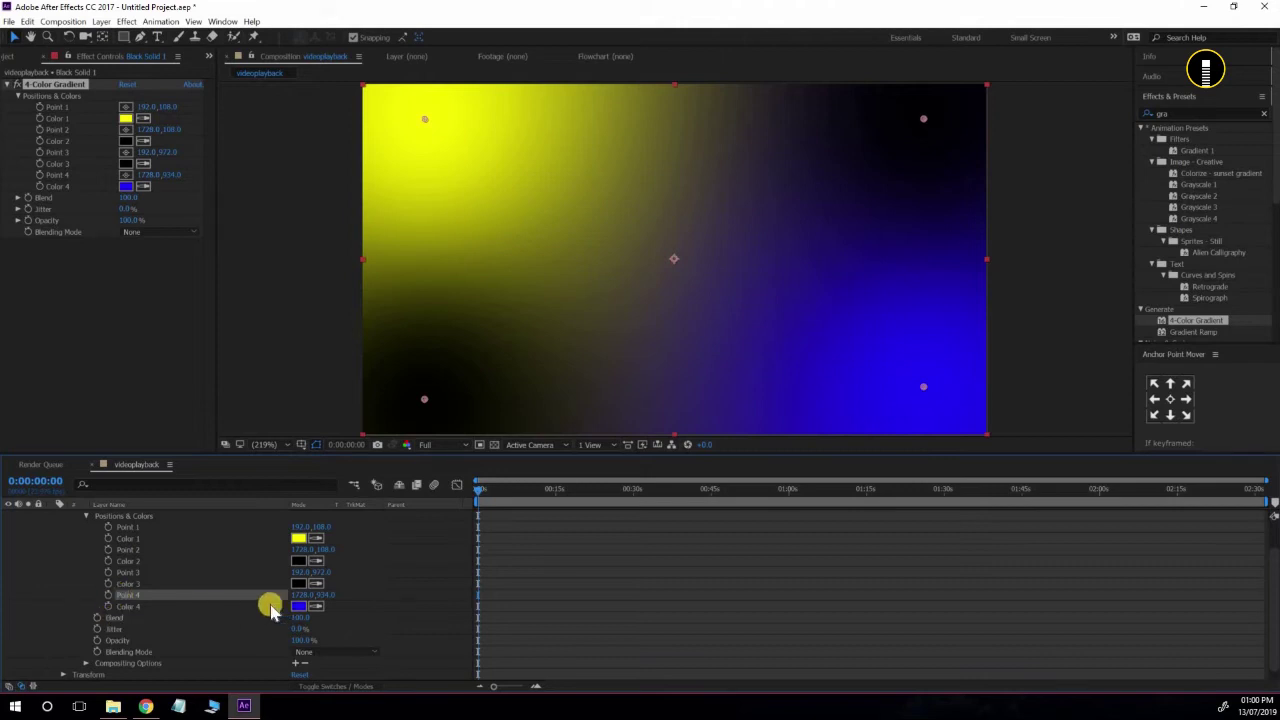
# - Give Point 4 the expression wiggle(1,1000); and play a preview of the moving gradient
pyautogui.keyDown('alt'); pyautogui.click(110, 598); pyautogui.keyUp('alt')
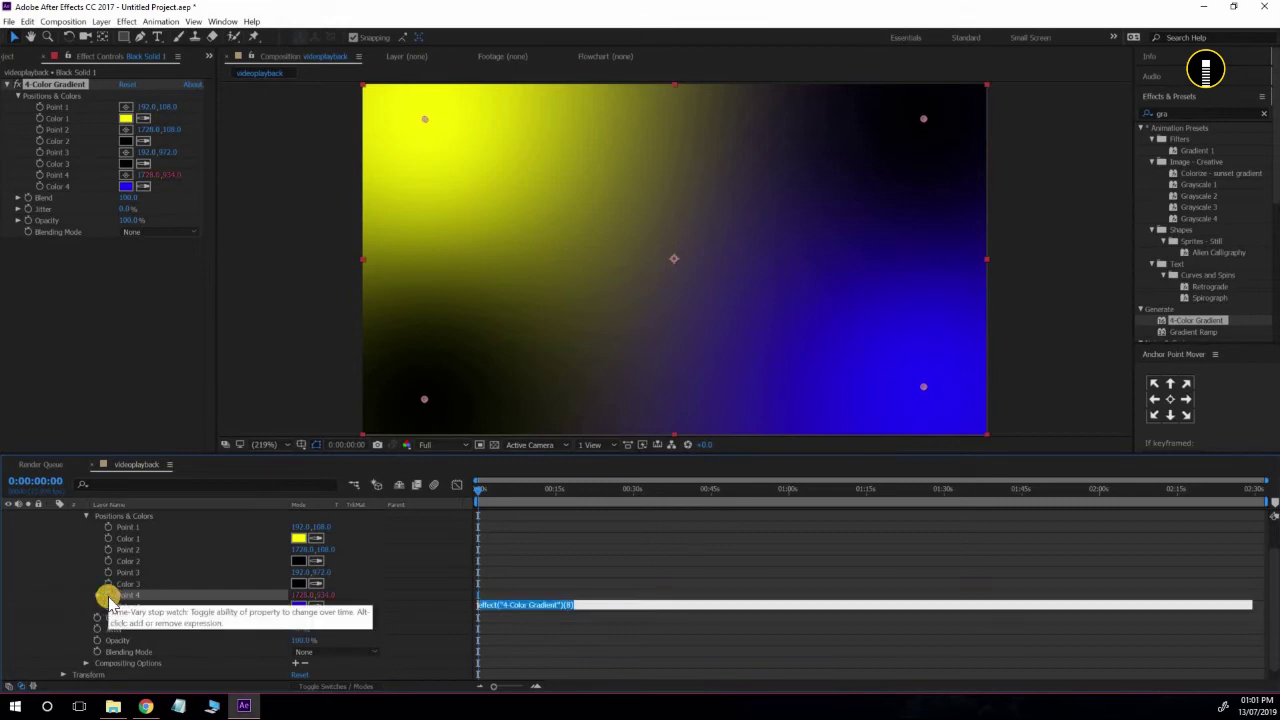
pyautogui.press('BackSpace')
pyautogui.write('wigg')
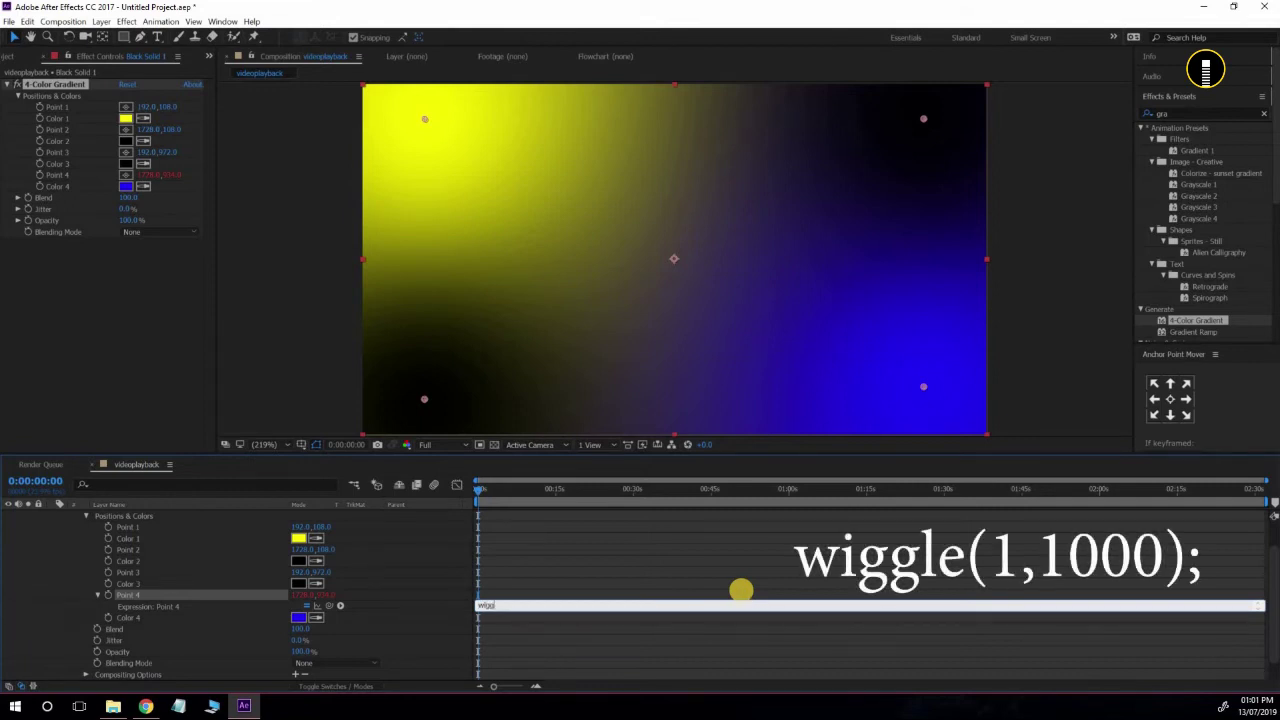
pyautogui.write('le(1,1')
pyautogui.write('000')
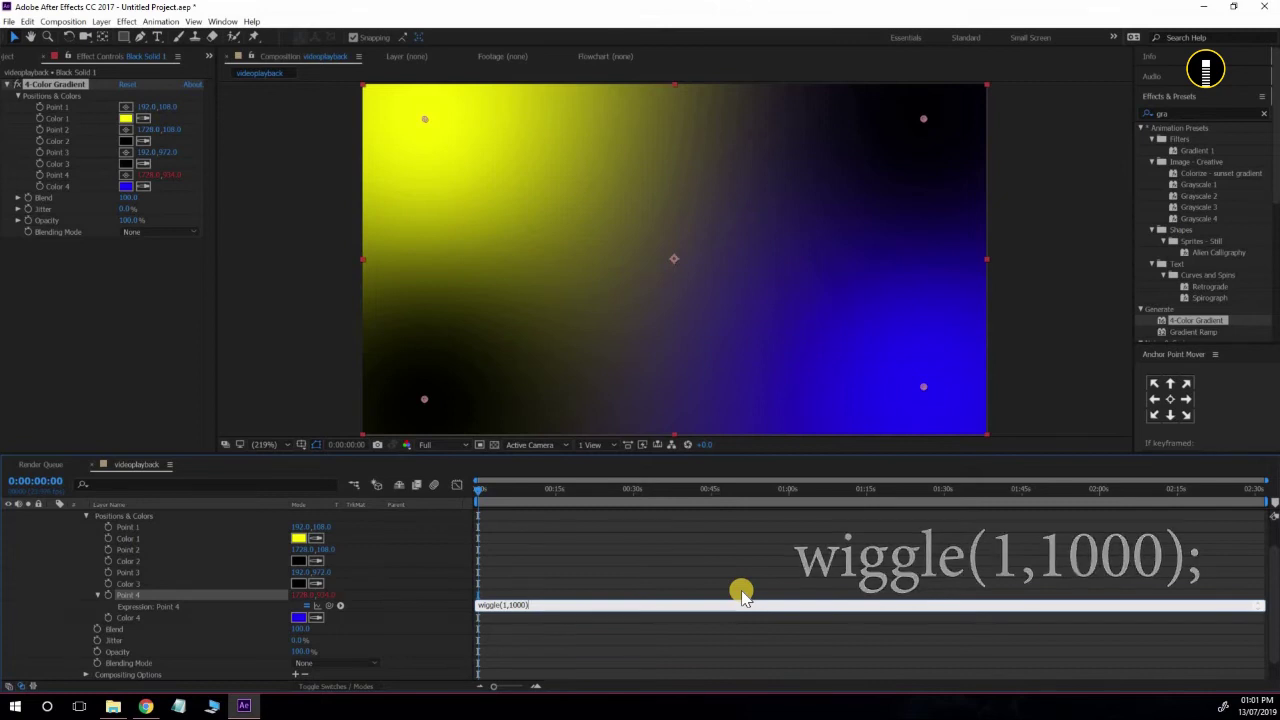
pyautogui.click(535, 605)
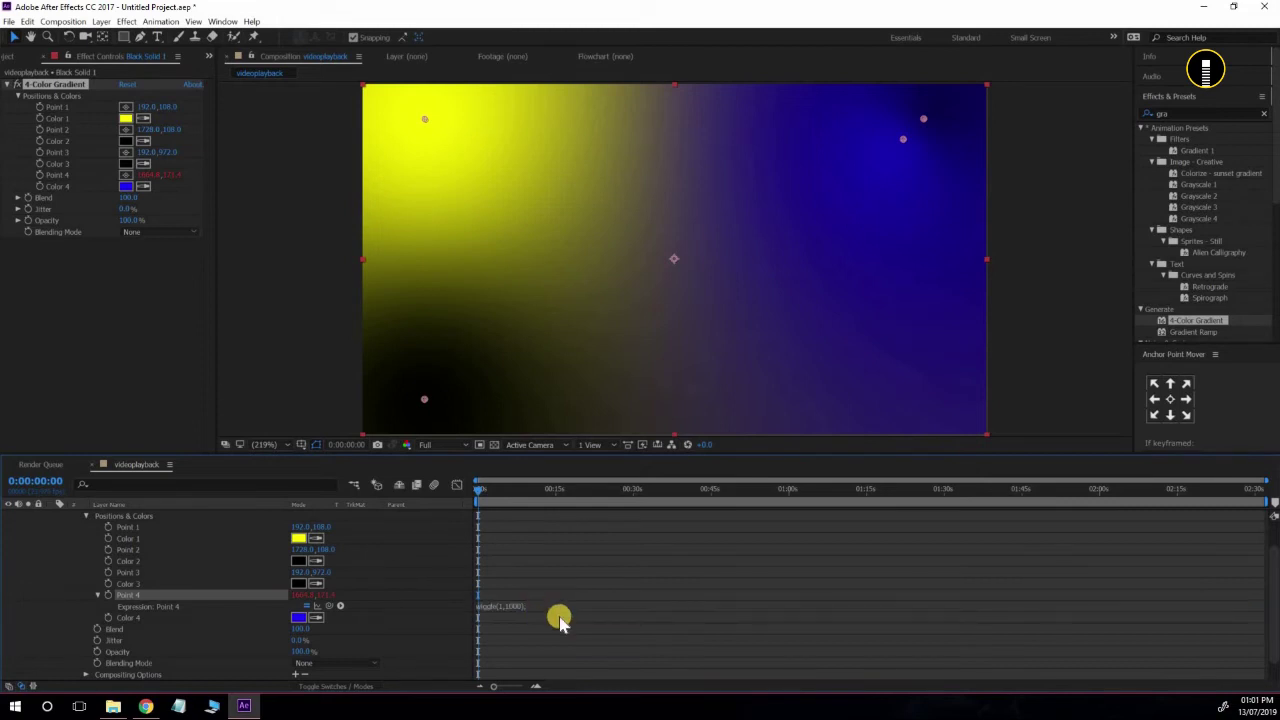
pyautogui.press('space')
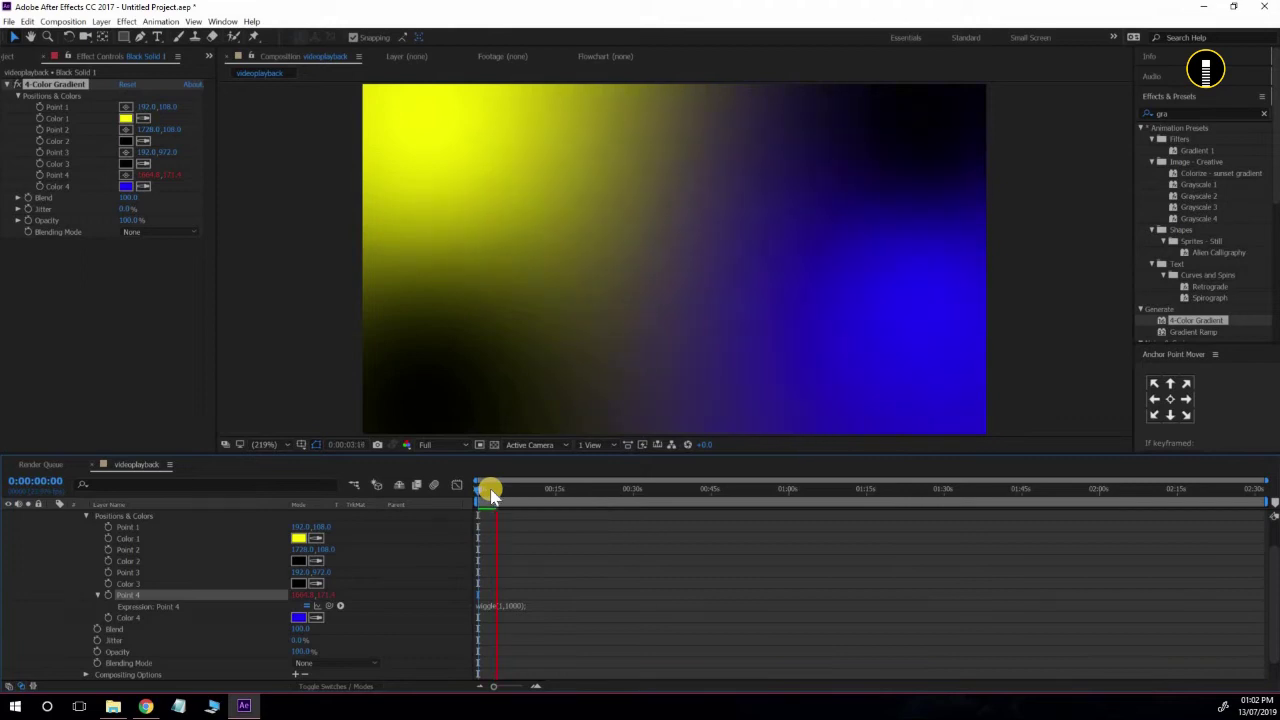
# - Commit Point 4's wiggle expression at about the four-second mark
pyautogui.moveTo(502, 497)
pyautogui.mouseDown()
pyautogui.moveTo(490, 492)
pyautogui.moveTo(519, 497)
pyautogui.moveTo(500, 492)
pyautogui.mouseUp()
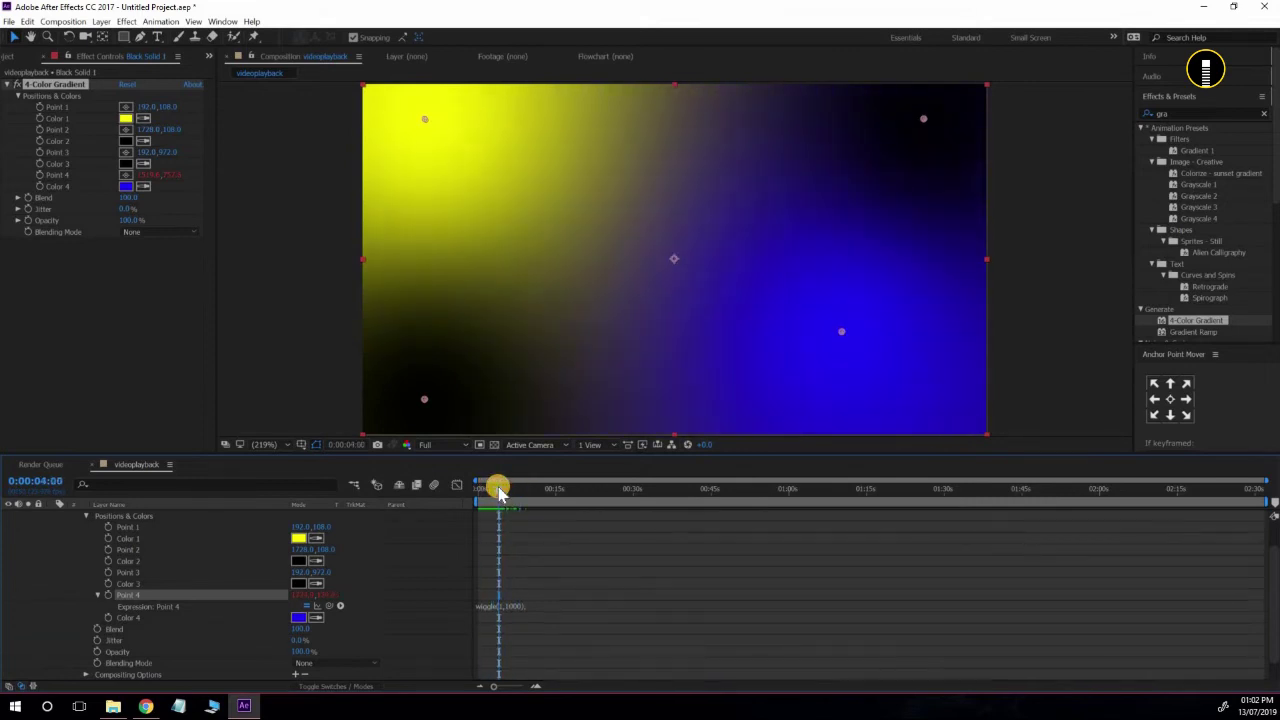
pyautogui.click(499, 605)
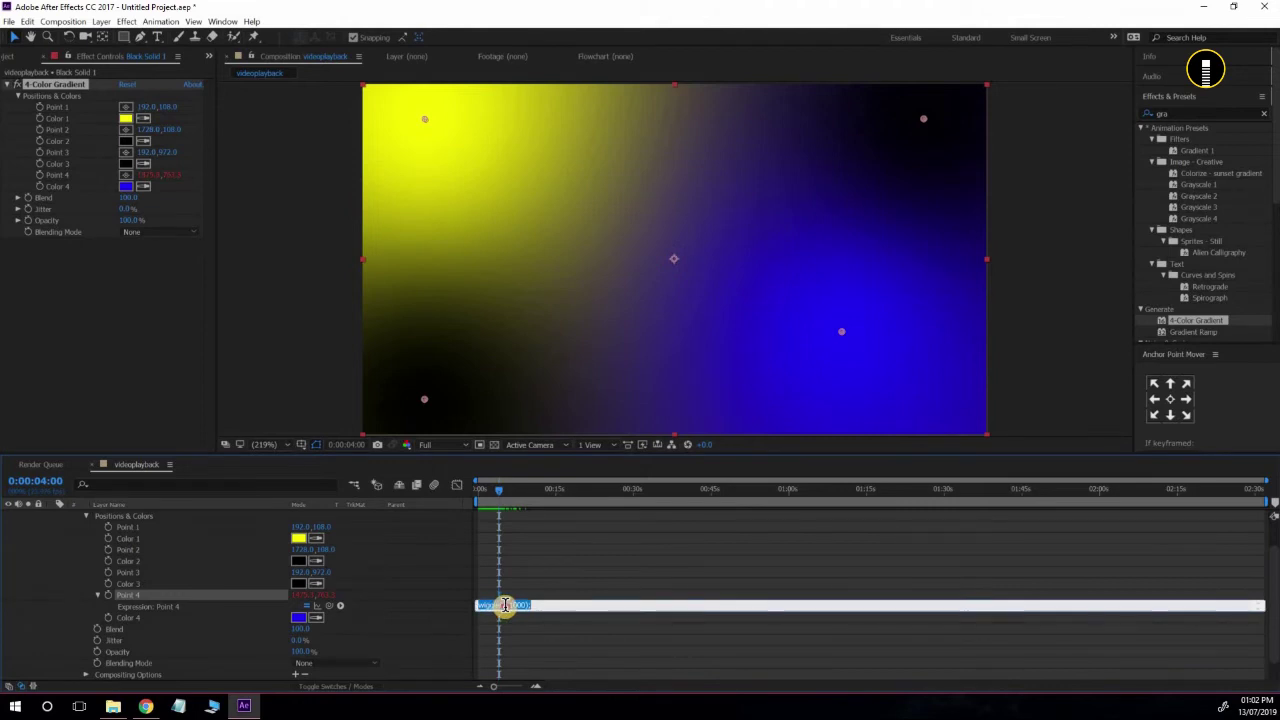
pyautogui.click(512, 638)
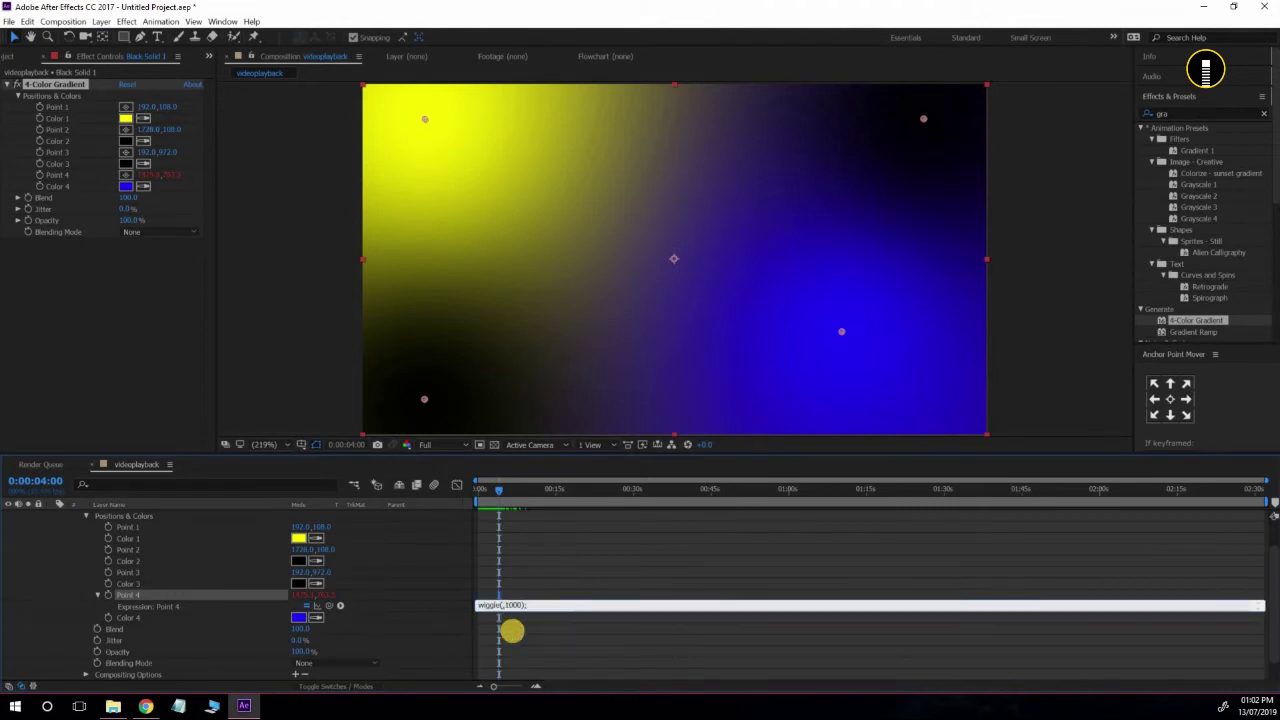
pyautogui.click(512, 638)
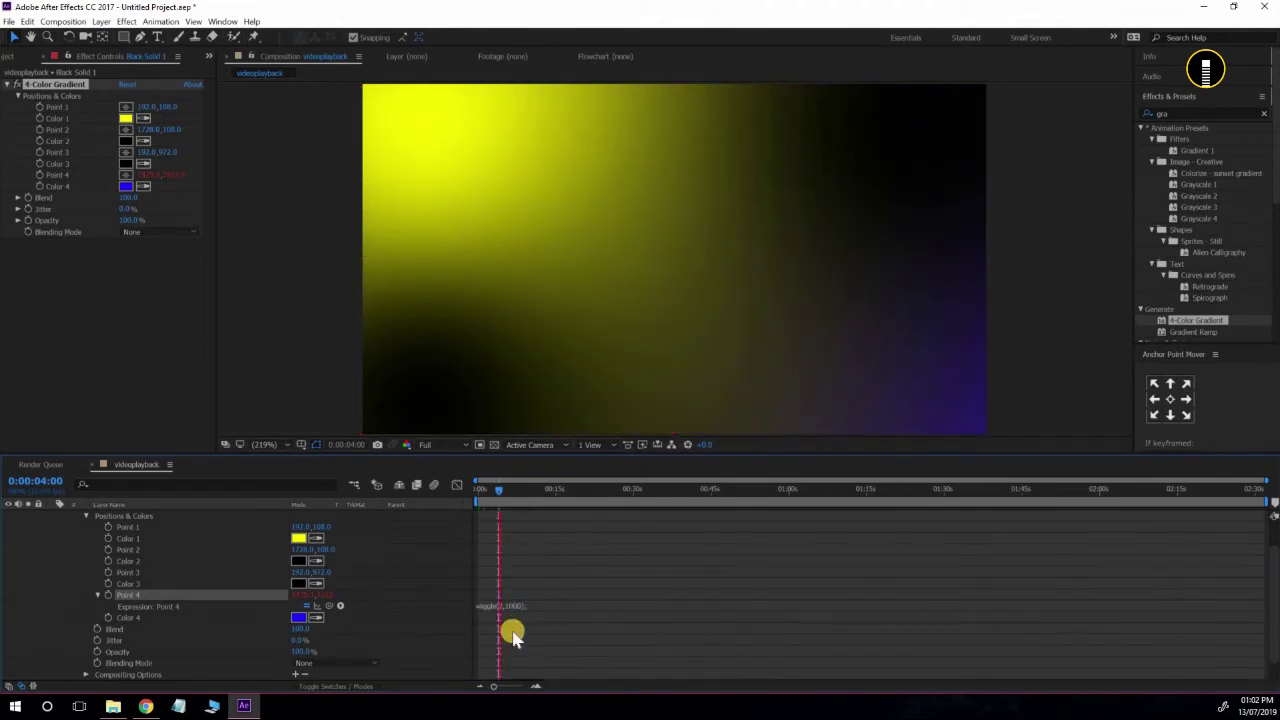
# - Preview the wiggling gradient again from 0, then select the Point 1 property
pyautogui.press('space')
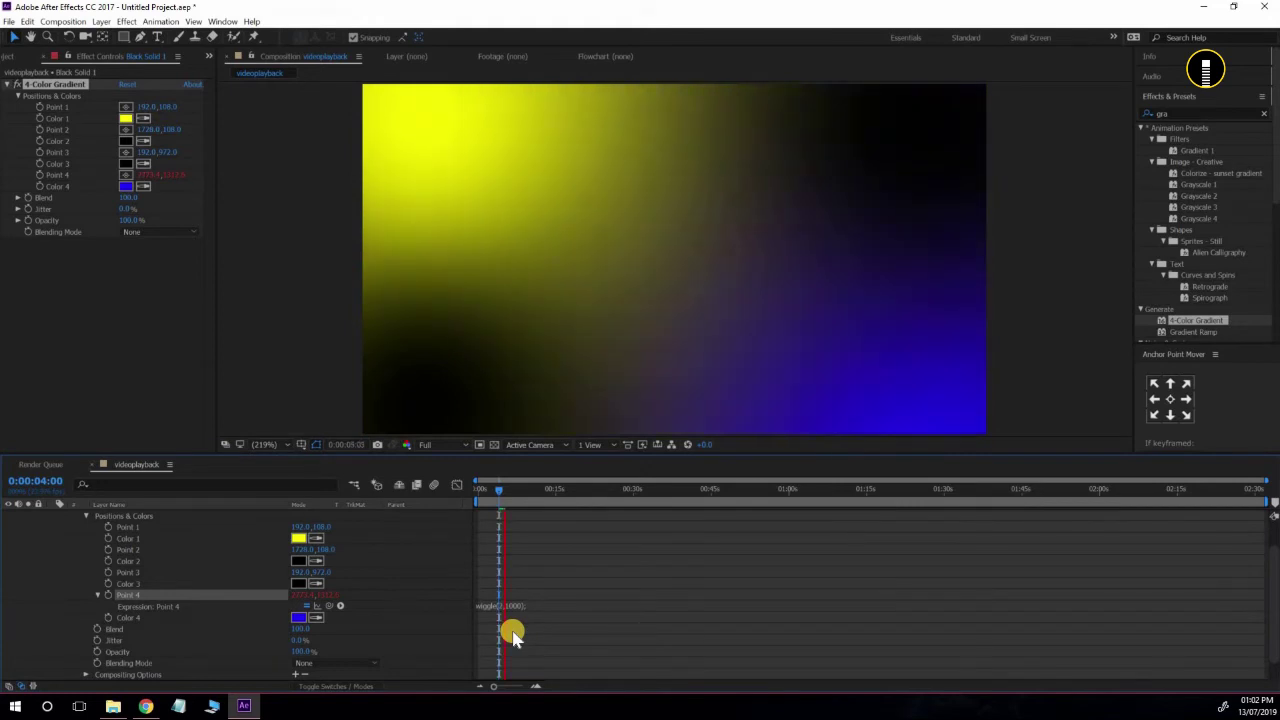
pyautogui.press('space')
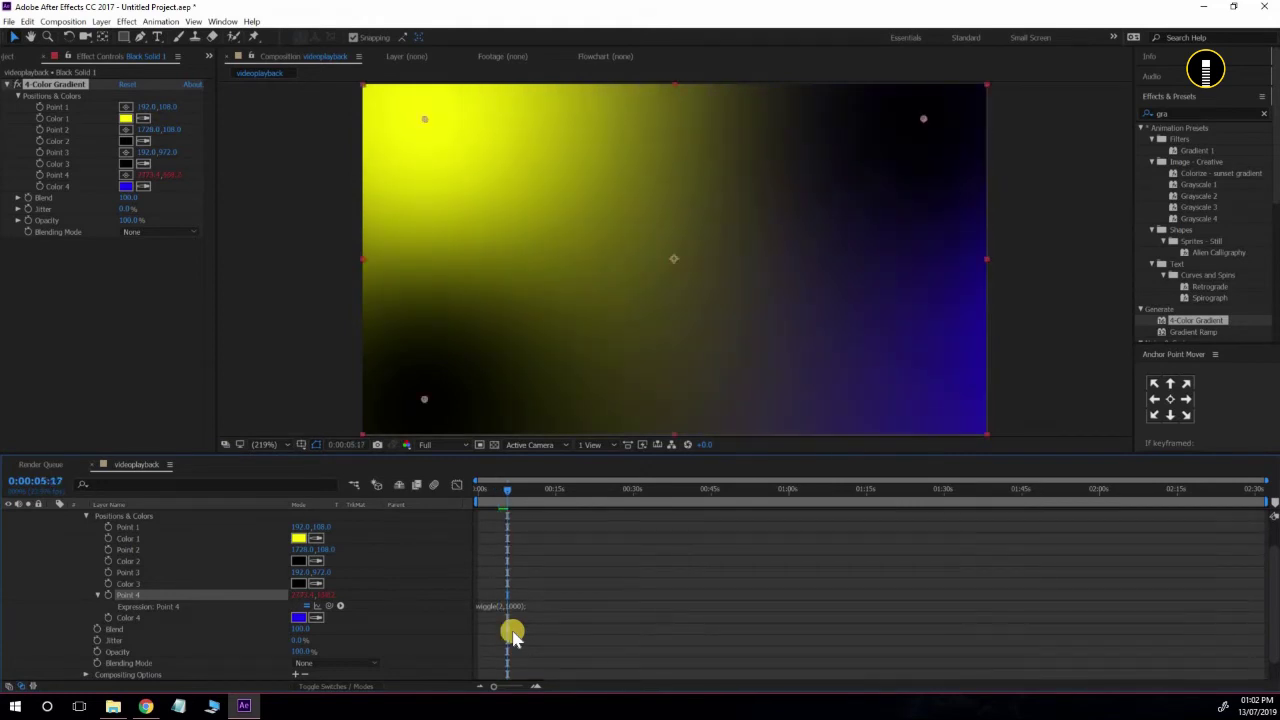
pyautogui.press('space')
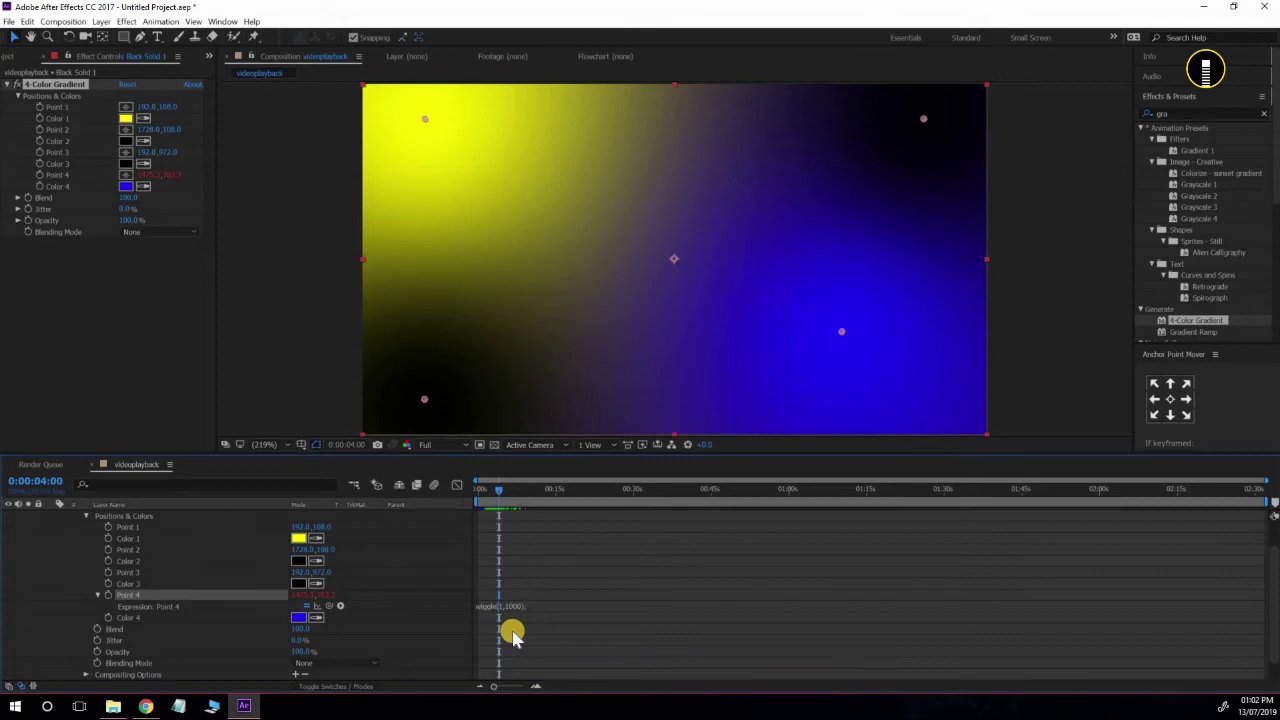
pyautogui.moveTo(500, 490); pyautogui.dragTo(479, 491)
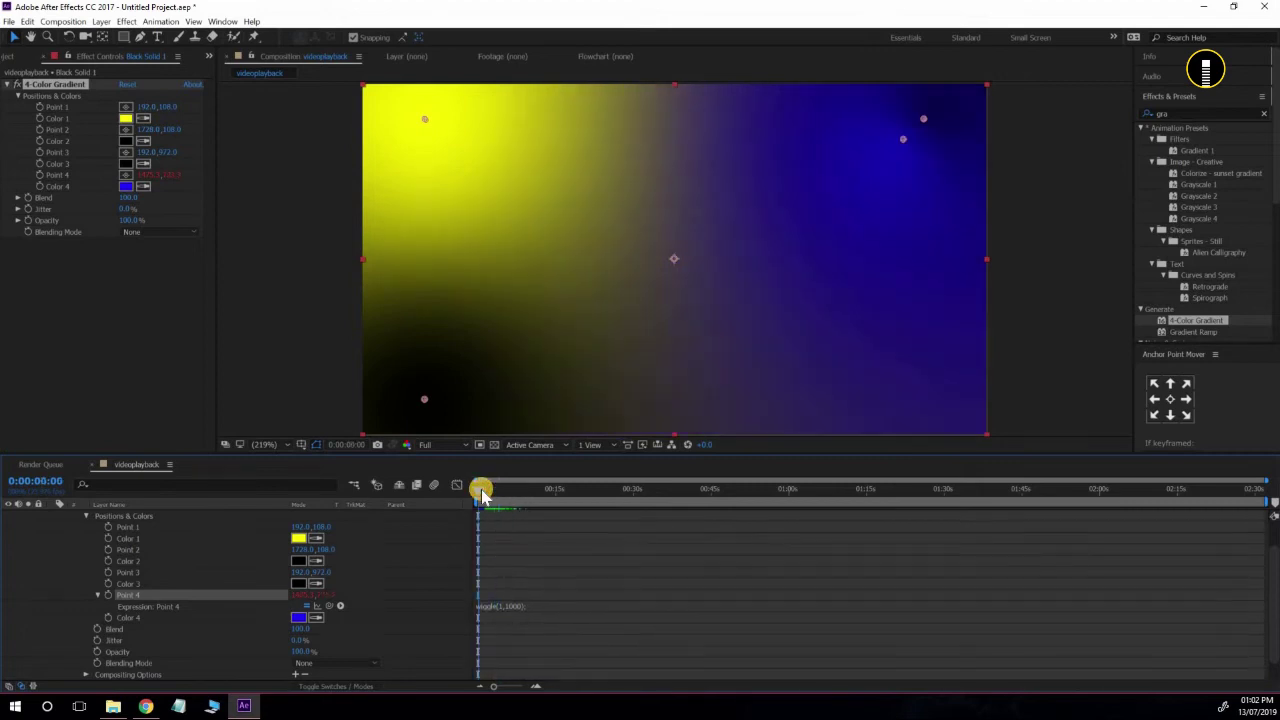
pyautogui.press('space')
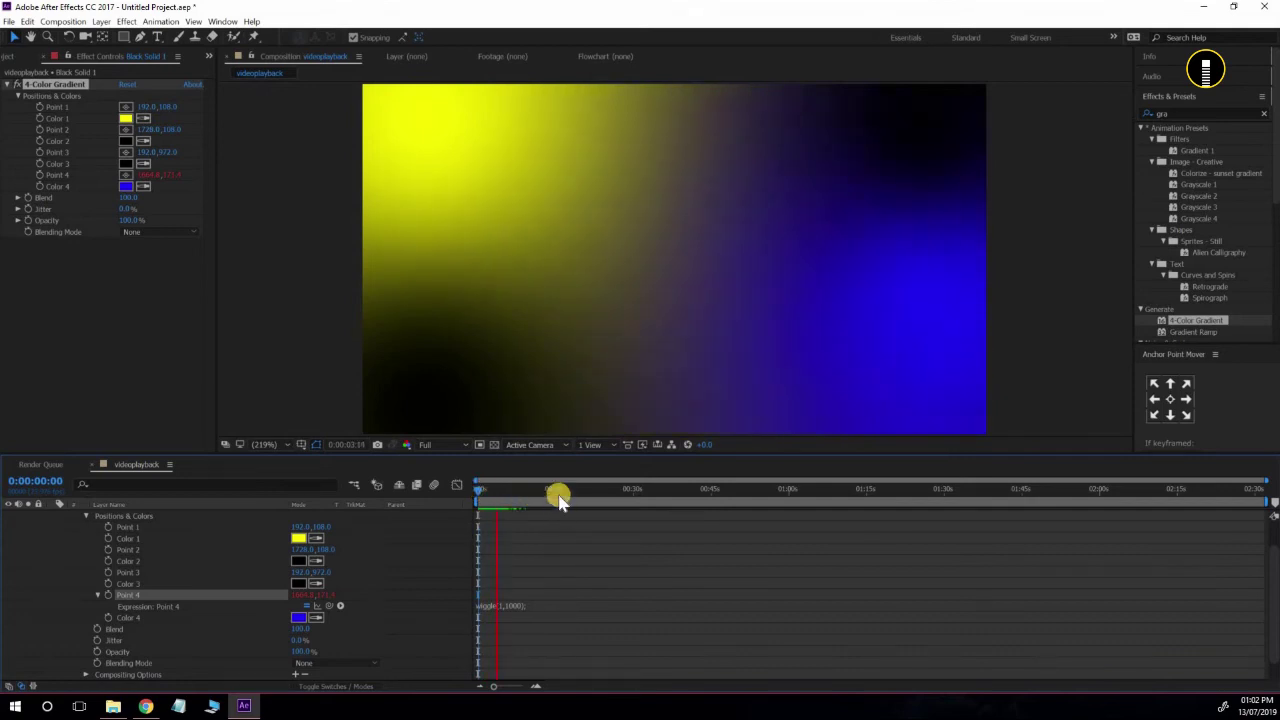
pyautogui.press('space')
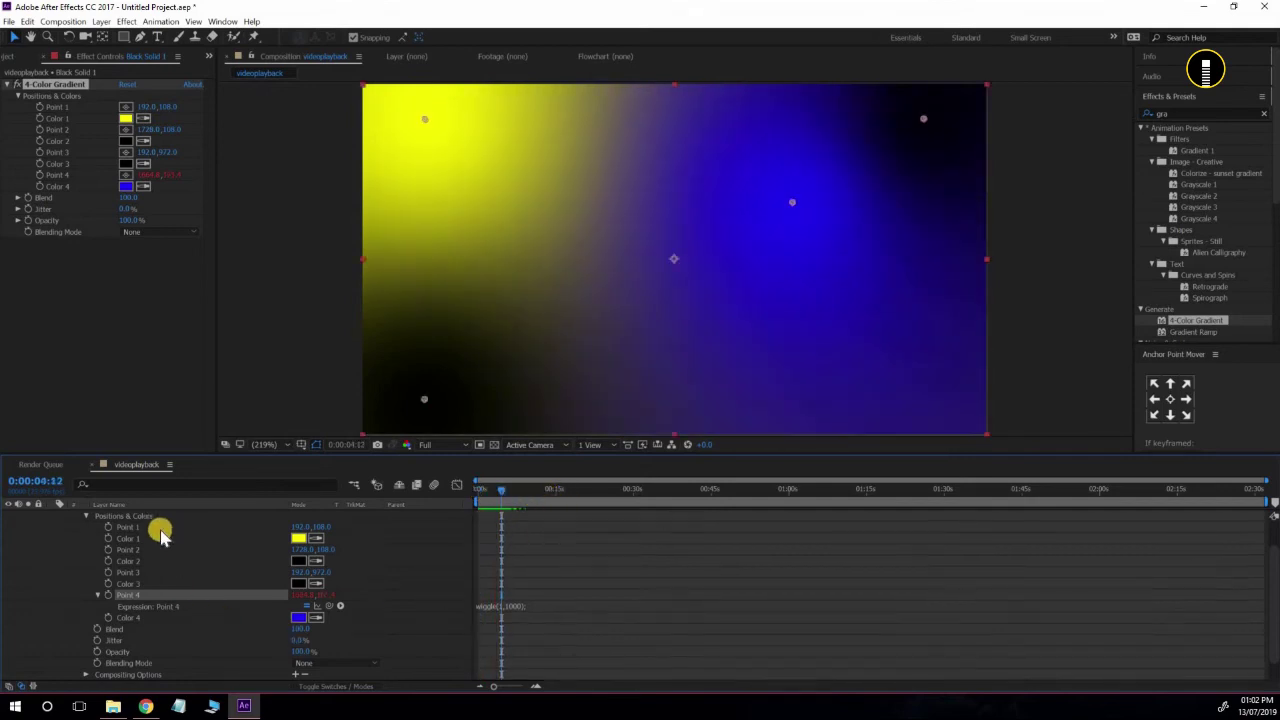
pyautogui.click(133, 527)
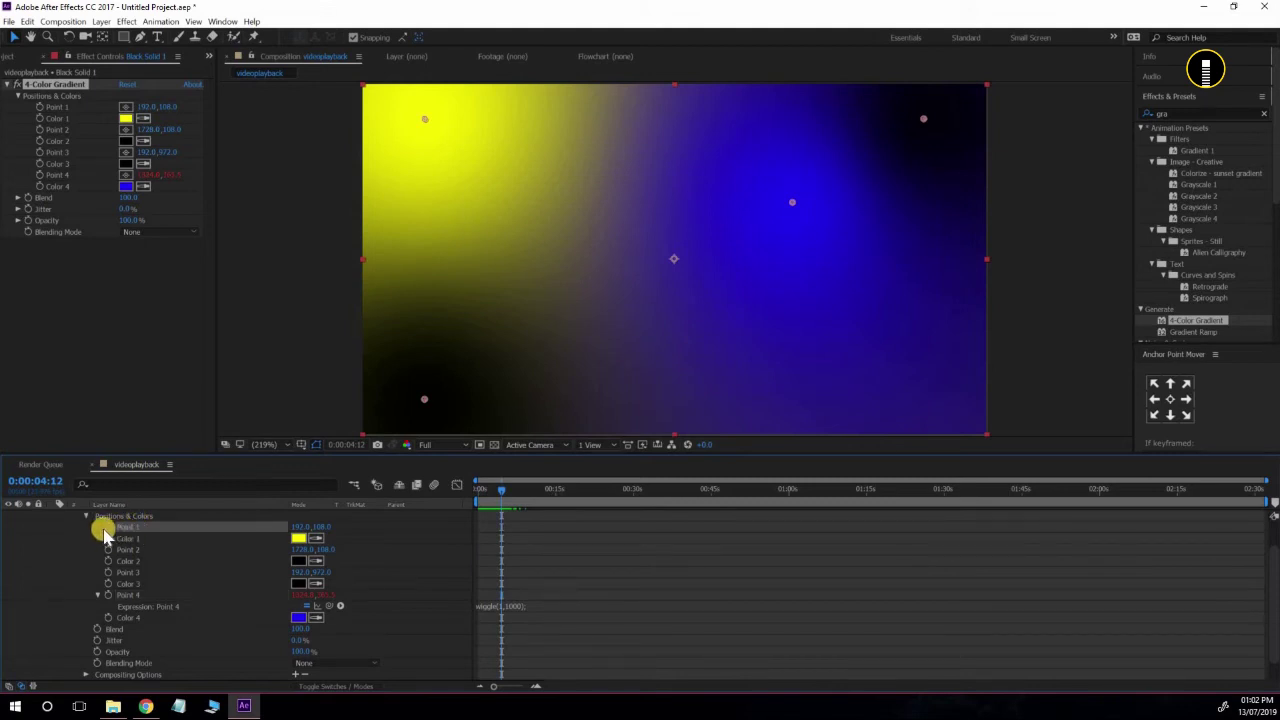
# - Paste Point 4's wiggle(1,1000) expression into Point 1 and play from the start
pyautogui.keyDown('alt'); pyautogui.click(108, 528); pyautogui.keyUp('alt')
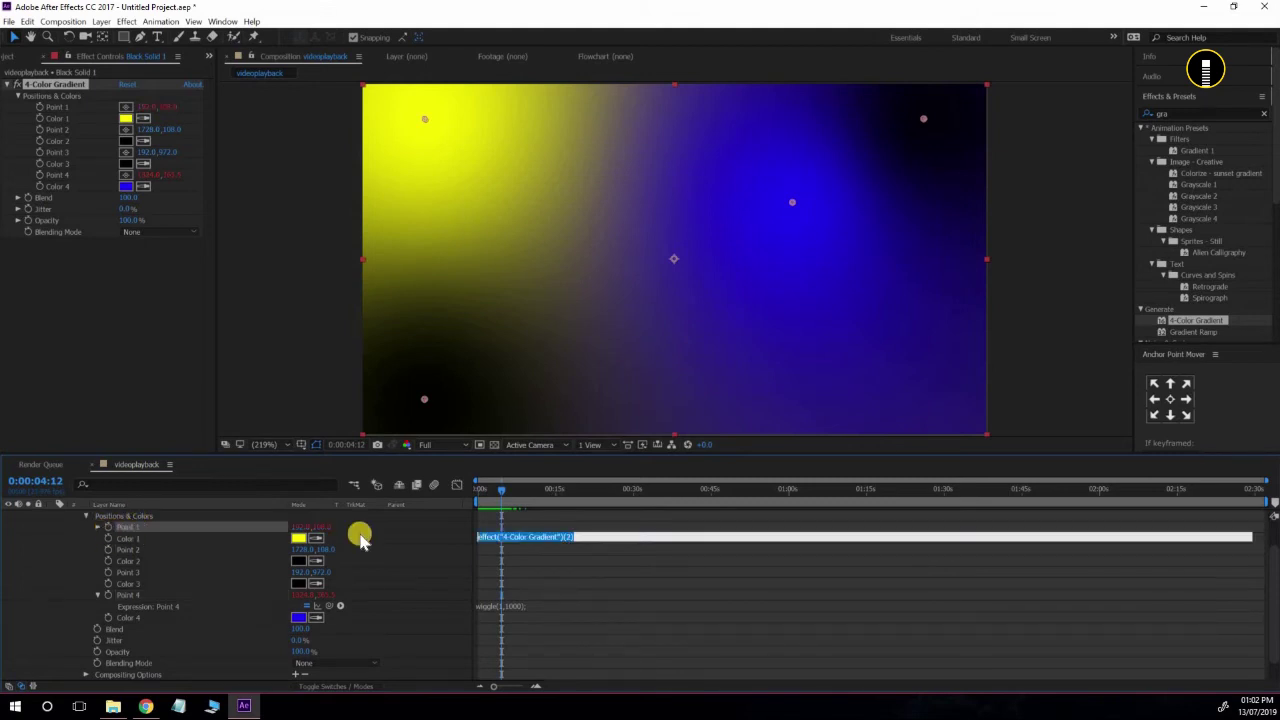
pyautogui.click(525, 616)
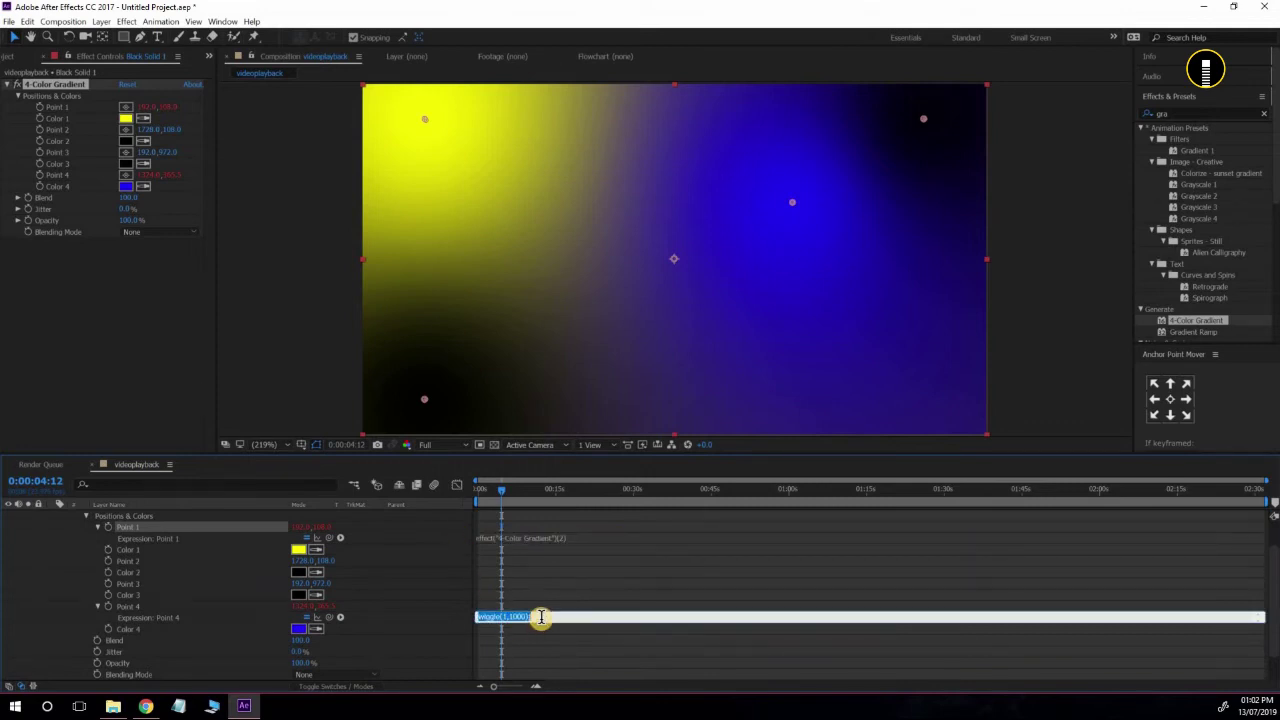
pyautogui.click(149, 536)
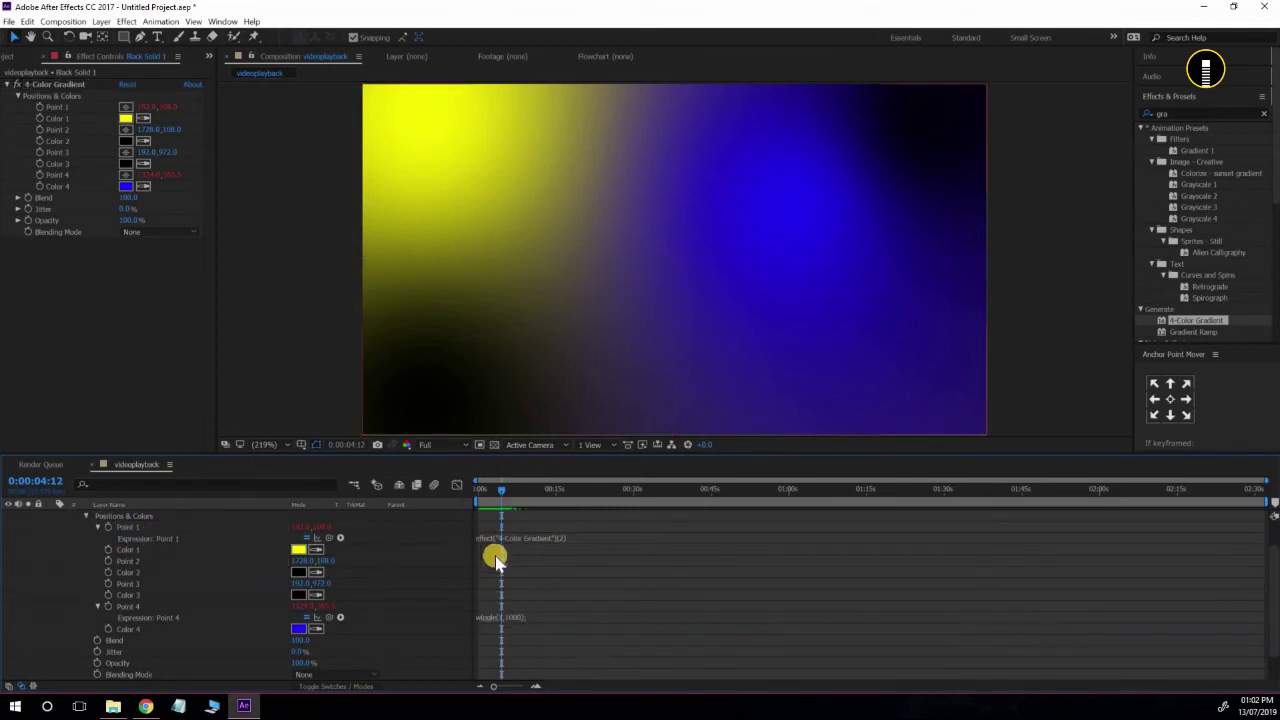
pyautogui.click(514, 538)
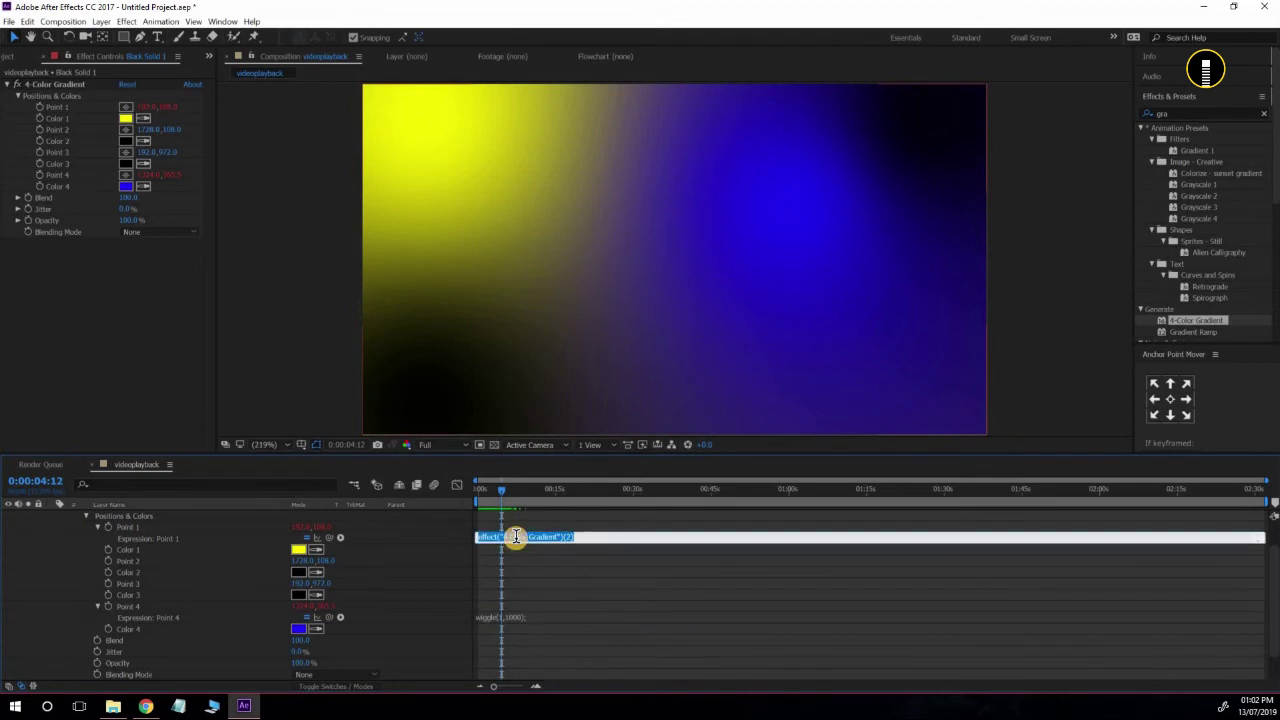
pyautogui.write('wiggle(1,1000);')
pyautogui.press('KP_Enter')
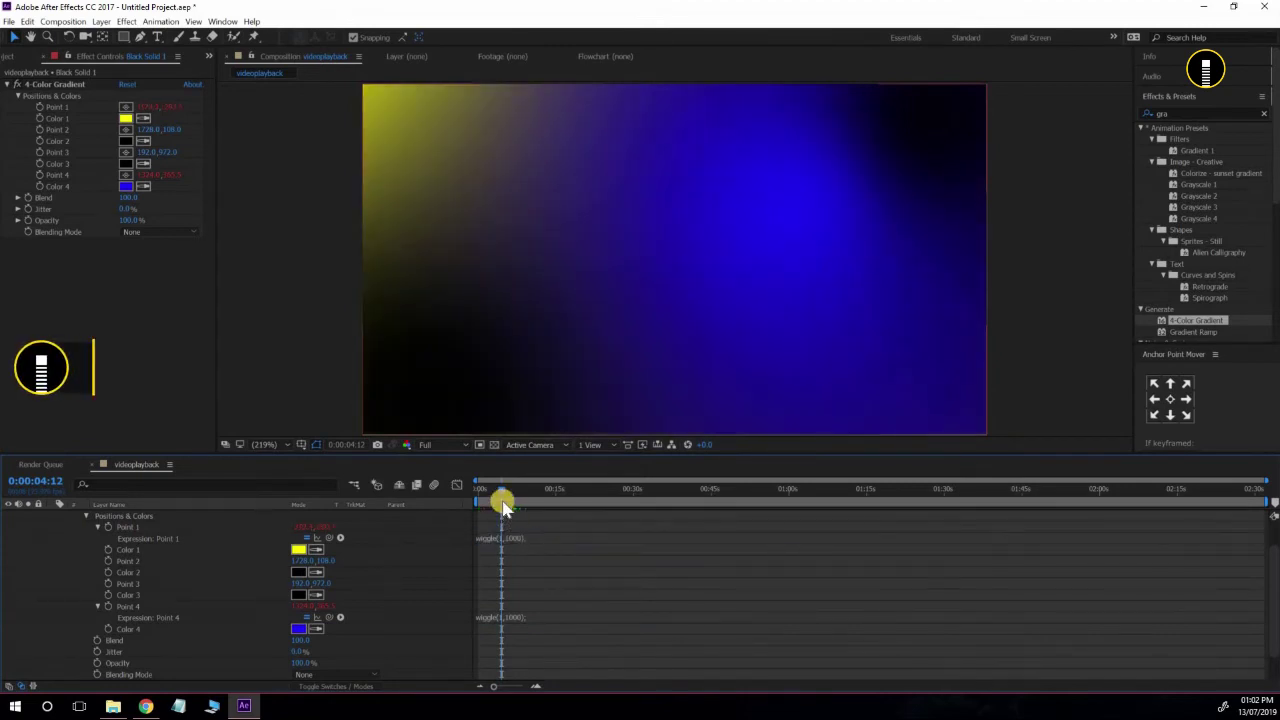
pyautogui.press('Home')
pyautogui.press('space')
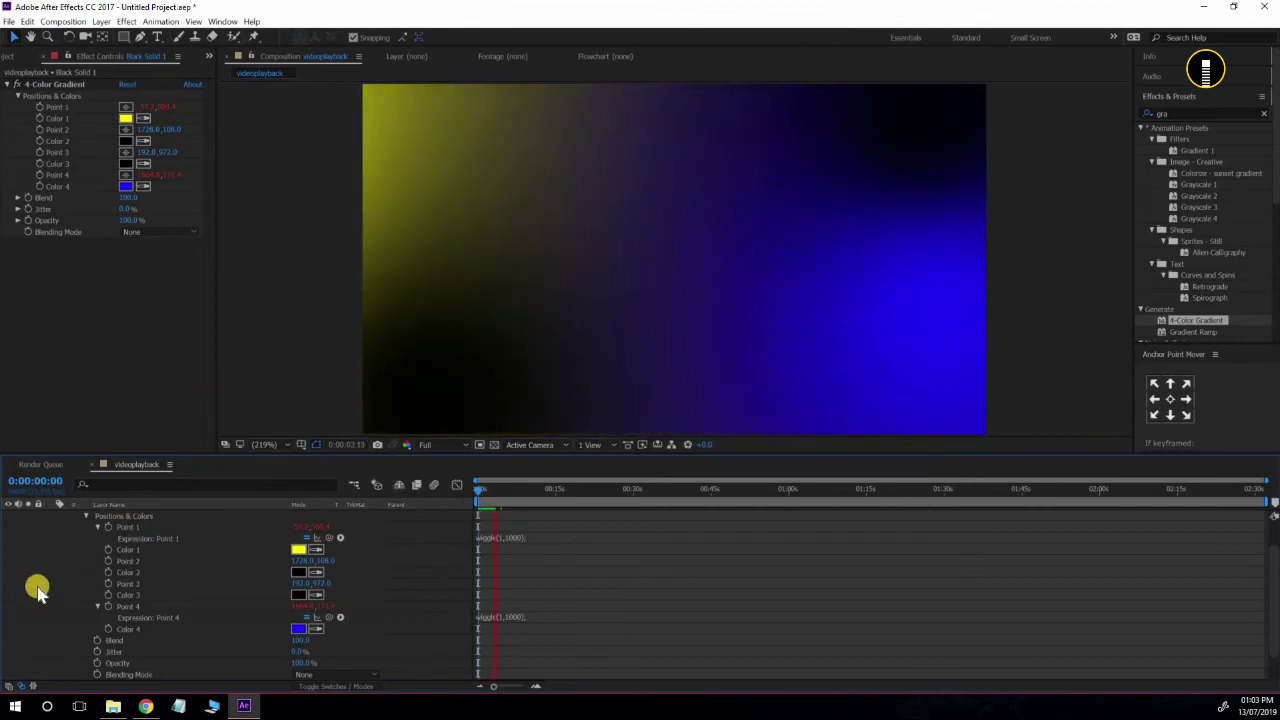
# - Collapse the solid's properties, switch Black Solid 1 to Screen mode, and preview from 0
pyautogui.scroll(2, 60, 520)
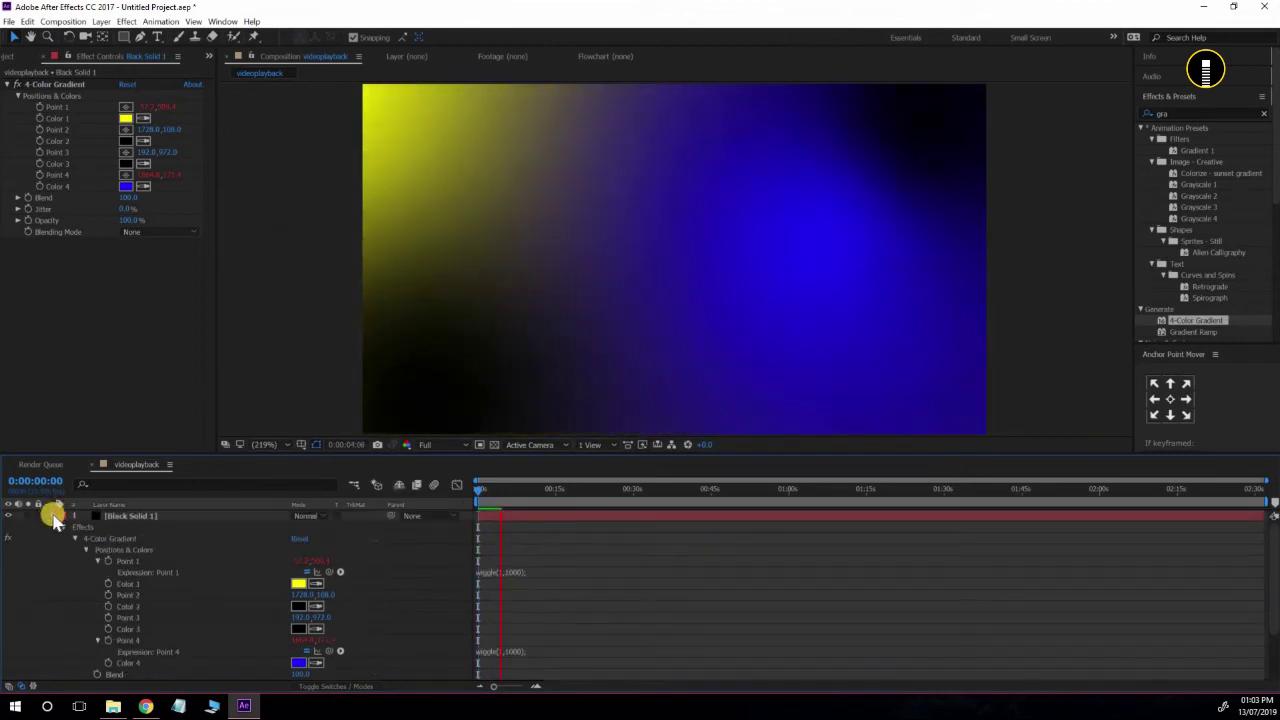
pyautogui.click(56, 517)
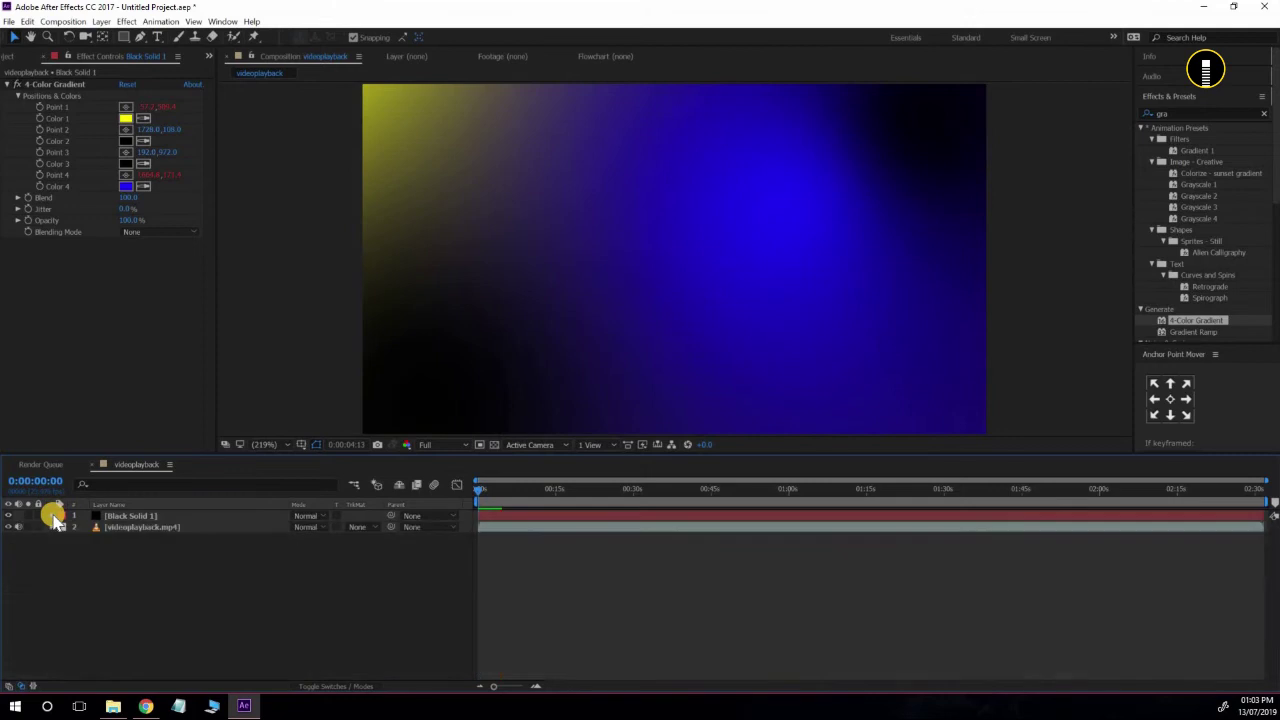
pyautogui.click(165, 516)
pyautogui.click(310, 516)
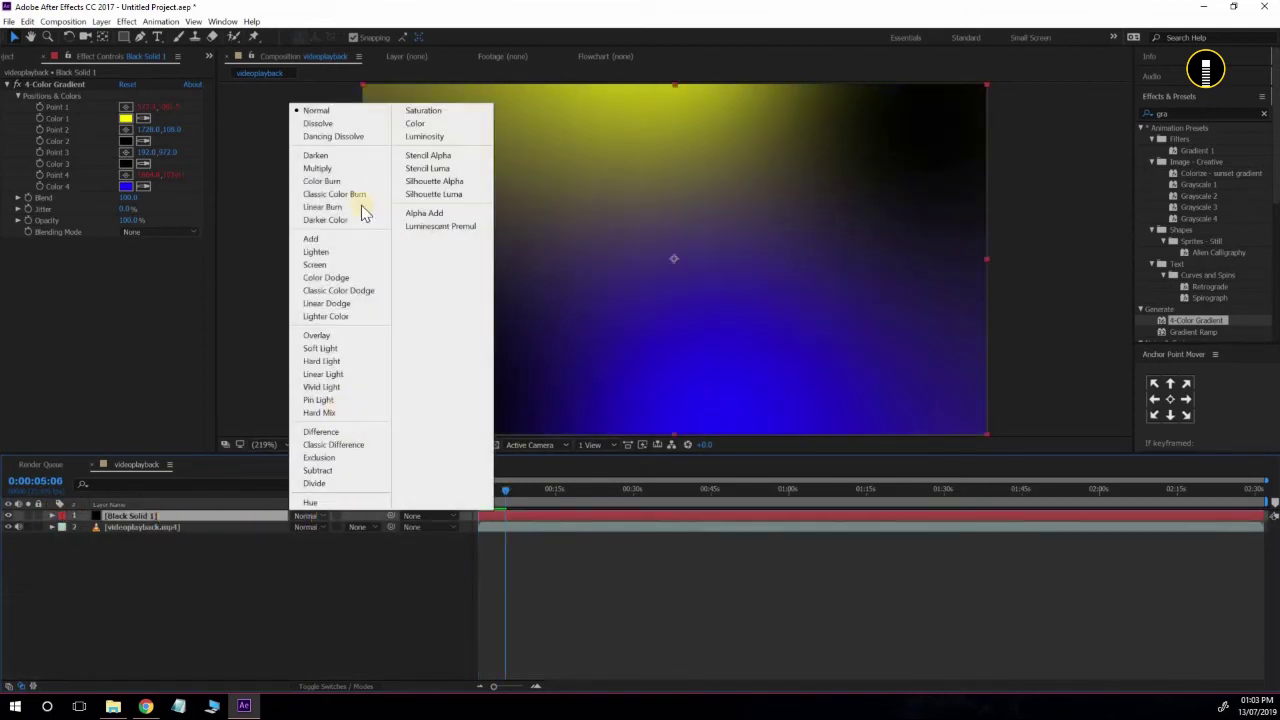
pyautogui.click(315, 264)
pyautogui.moveTo(510, 490); pyautogui.dragTo(420, 491)
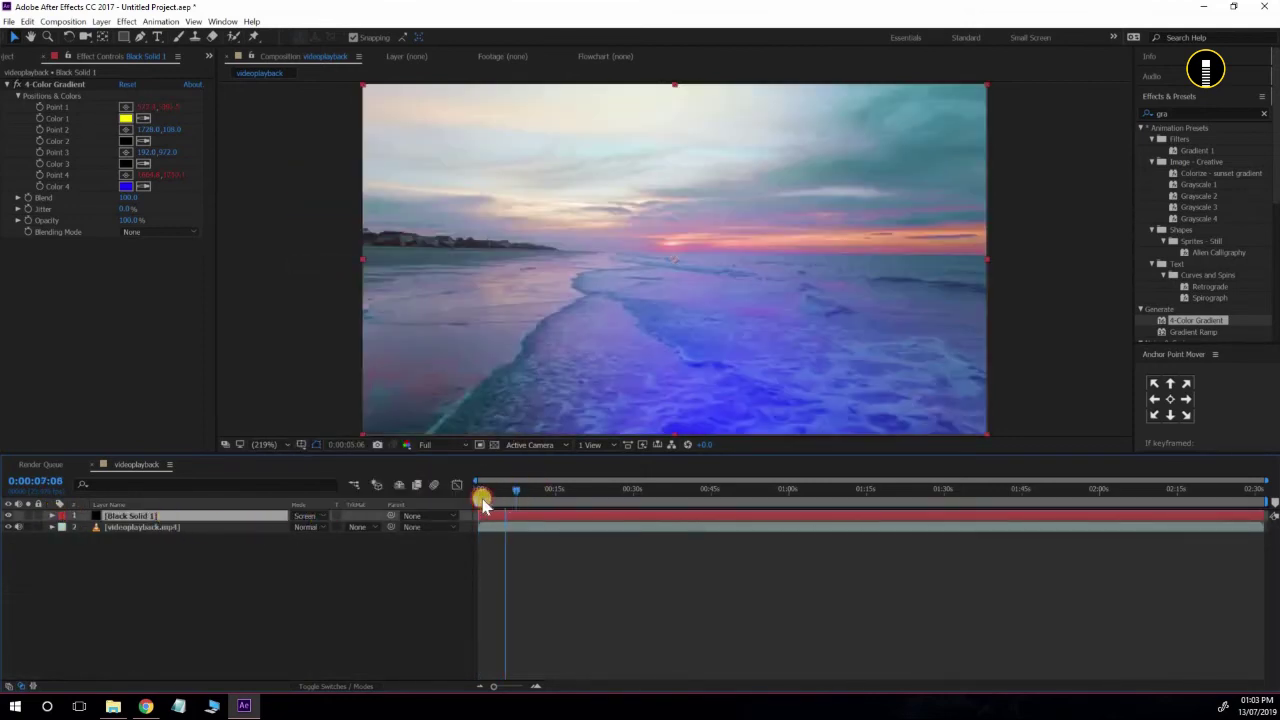
pyautogui.press('space')
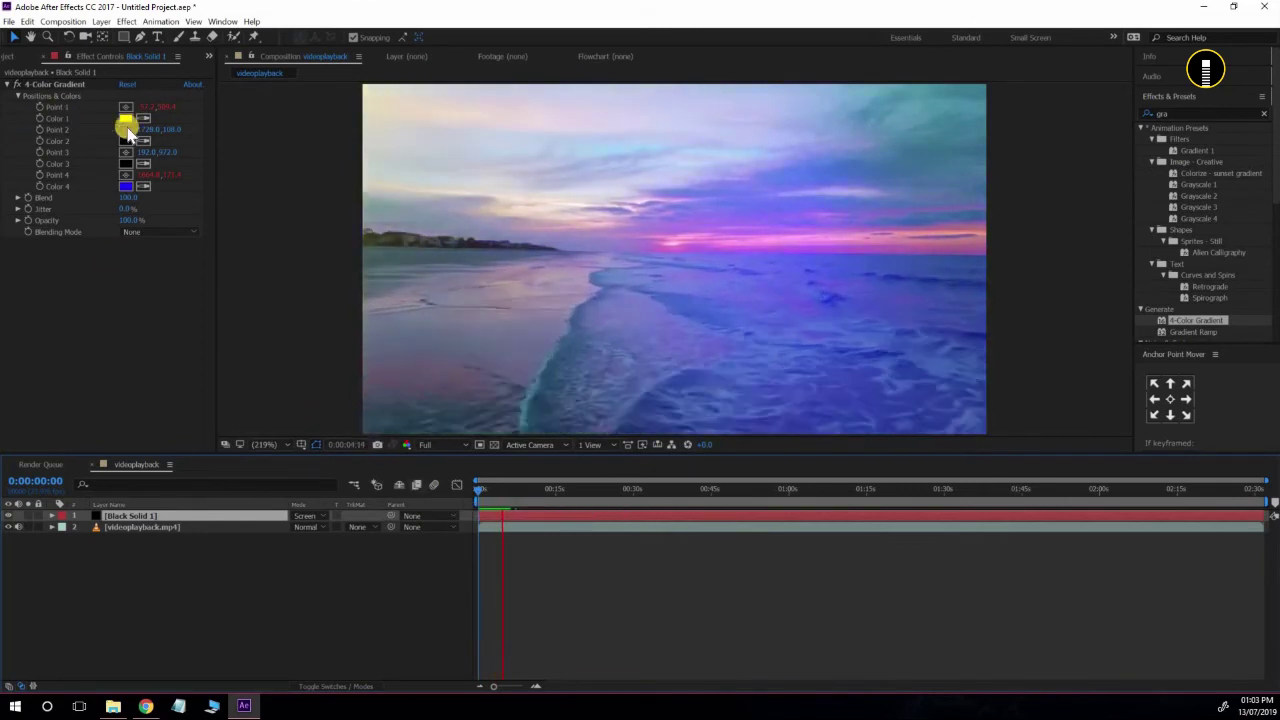
# - Try red and cyan for Color 1 in the Color Picker, then keep it yellow
pyautogui.click(125, 118)
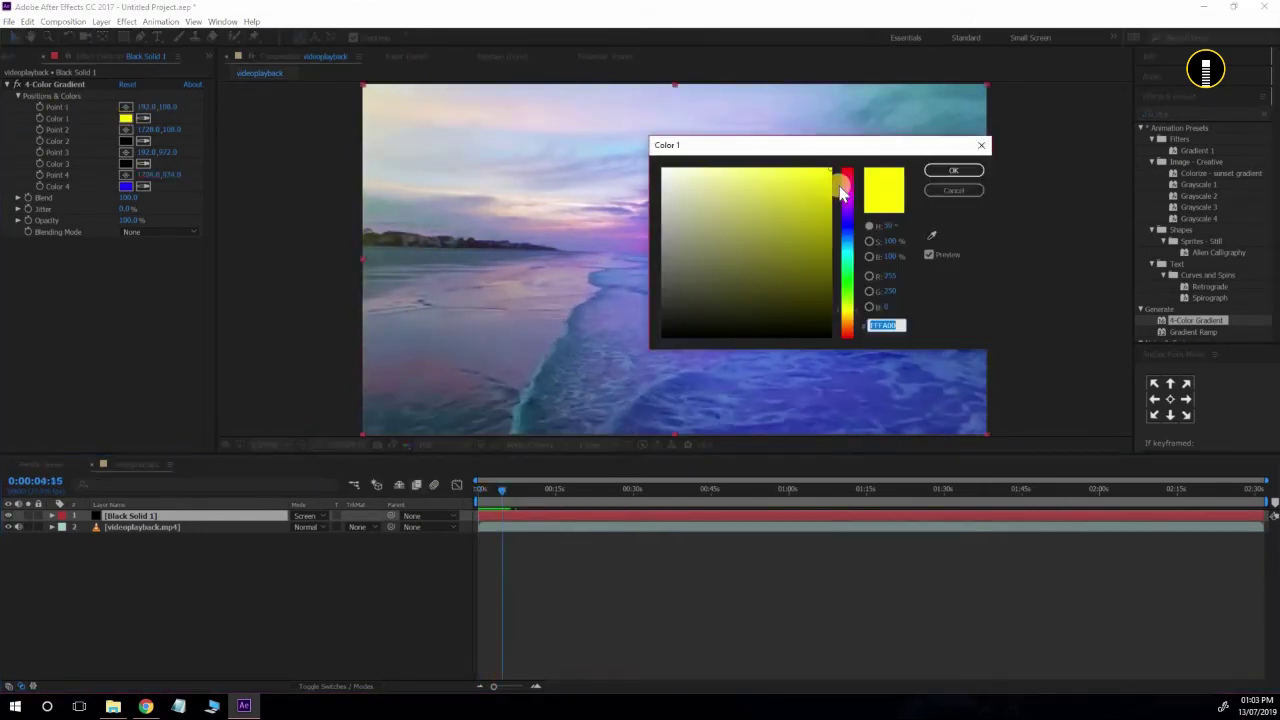
pyautogui.moveTo(845, 186); pyautogui.dragTo(846, 168)
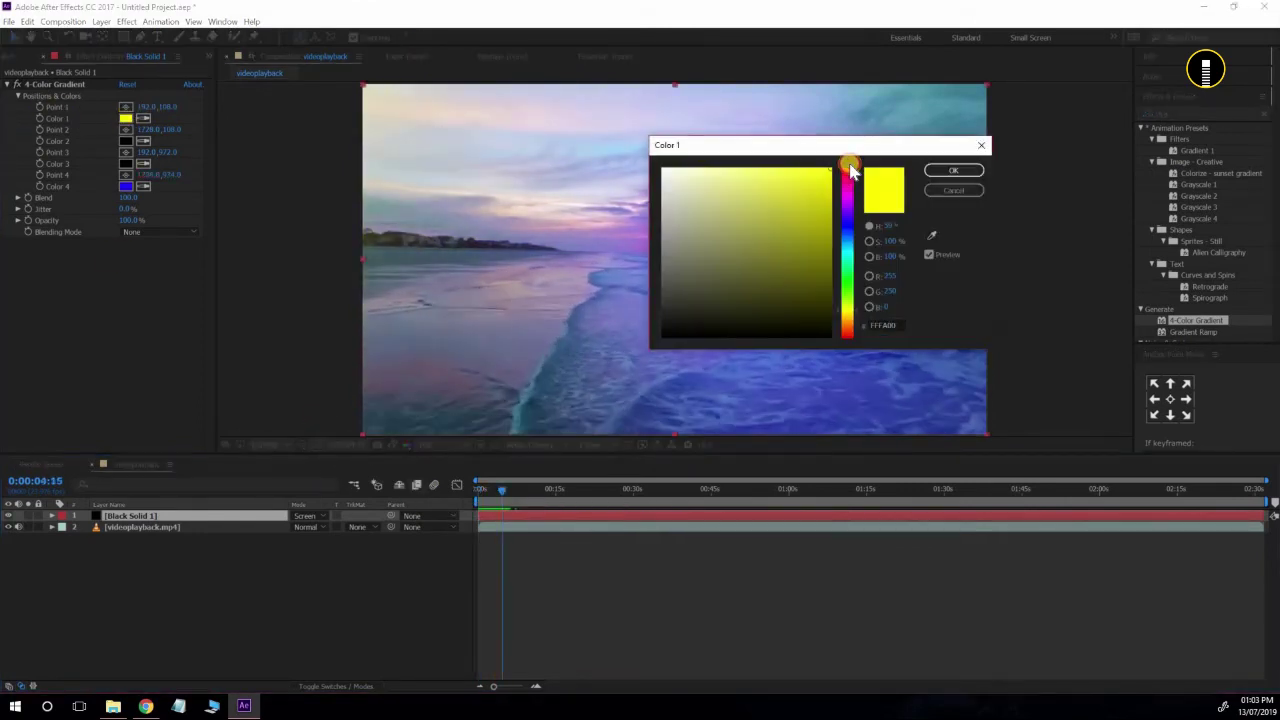
pyautogui.click(846, 246)
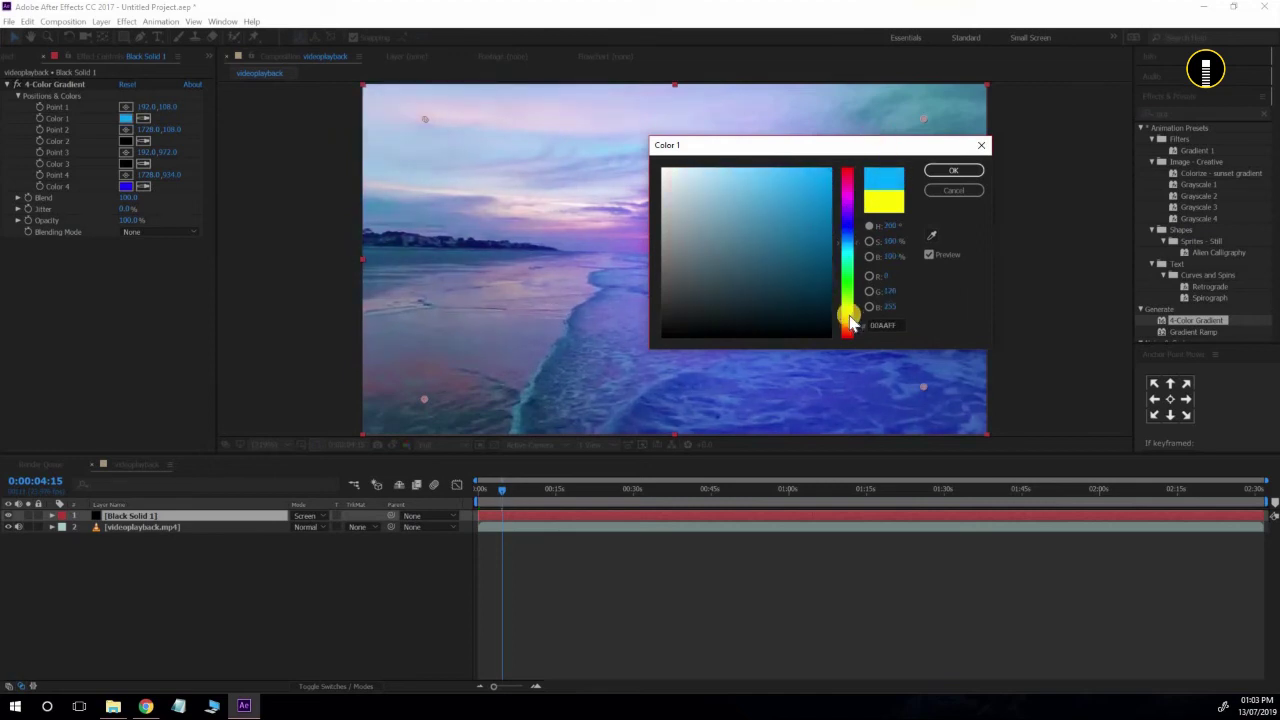
pyautogui.click(846, 312)
pyautogui.click(940, 169)
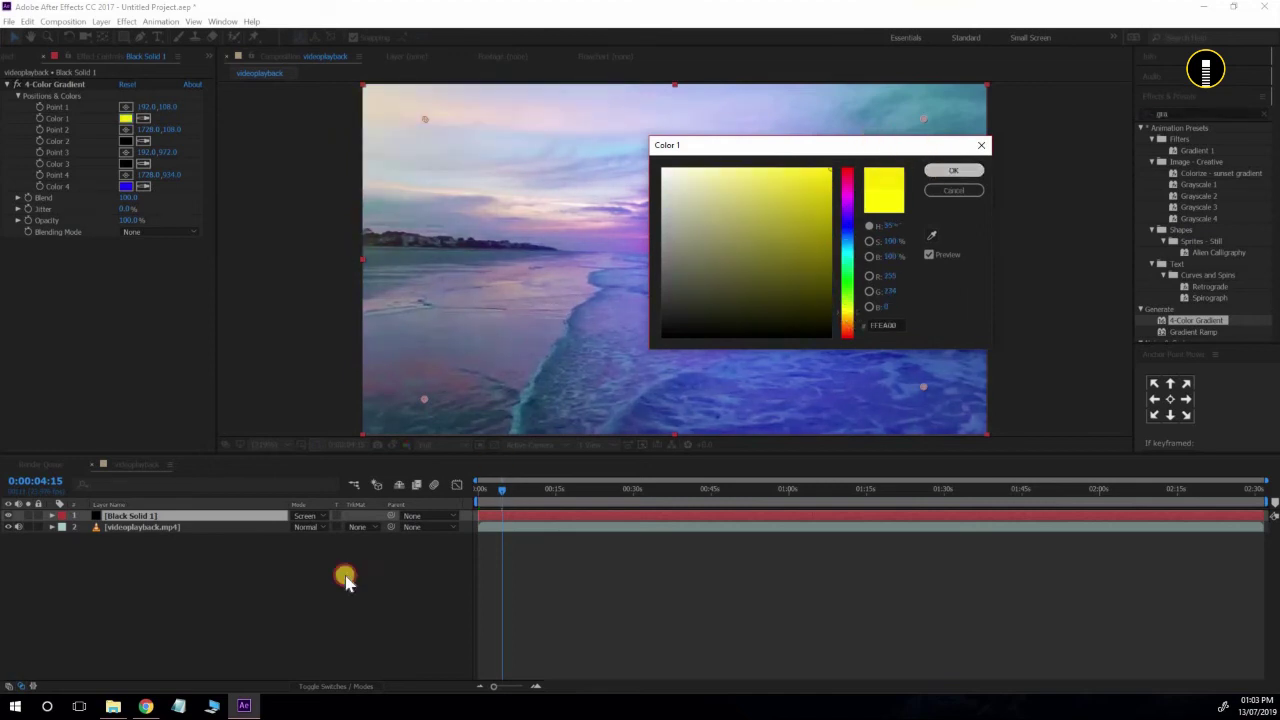
pyautogui.click(304, 516)
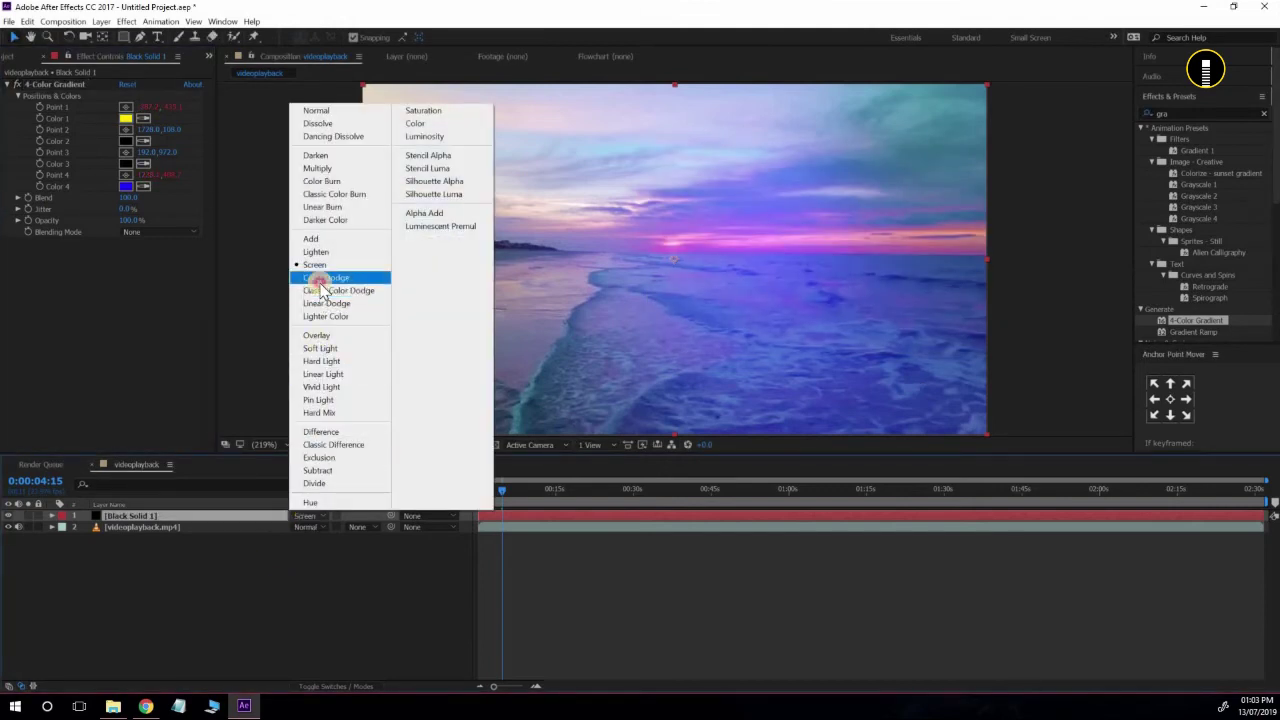
# - Compare Color Dodge and Screen blending on the solid, then settle on Lighten
pyautogui.click(322, 287)
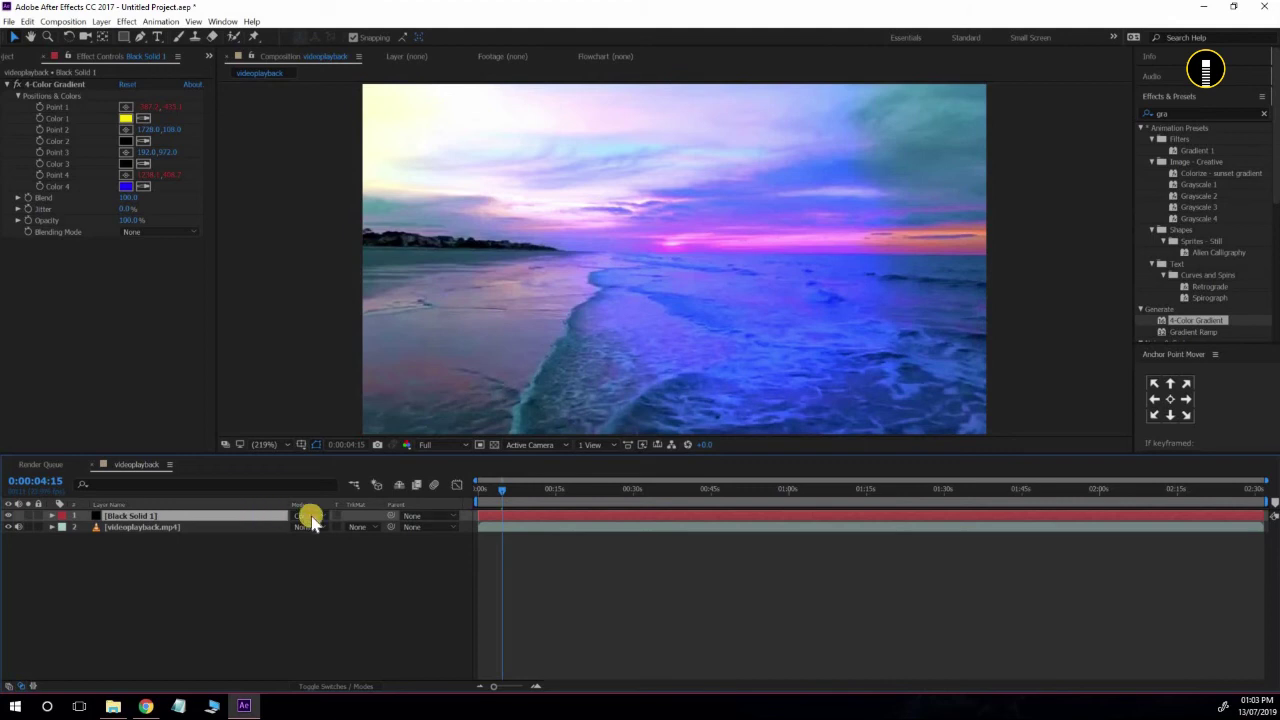
pyautogui.press('space')
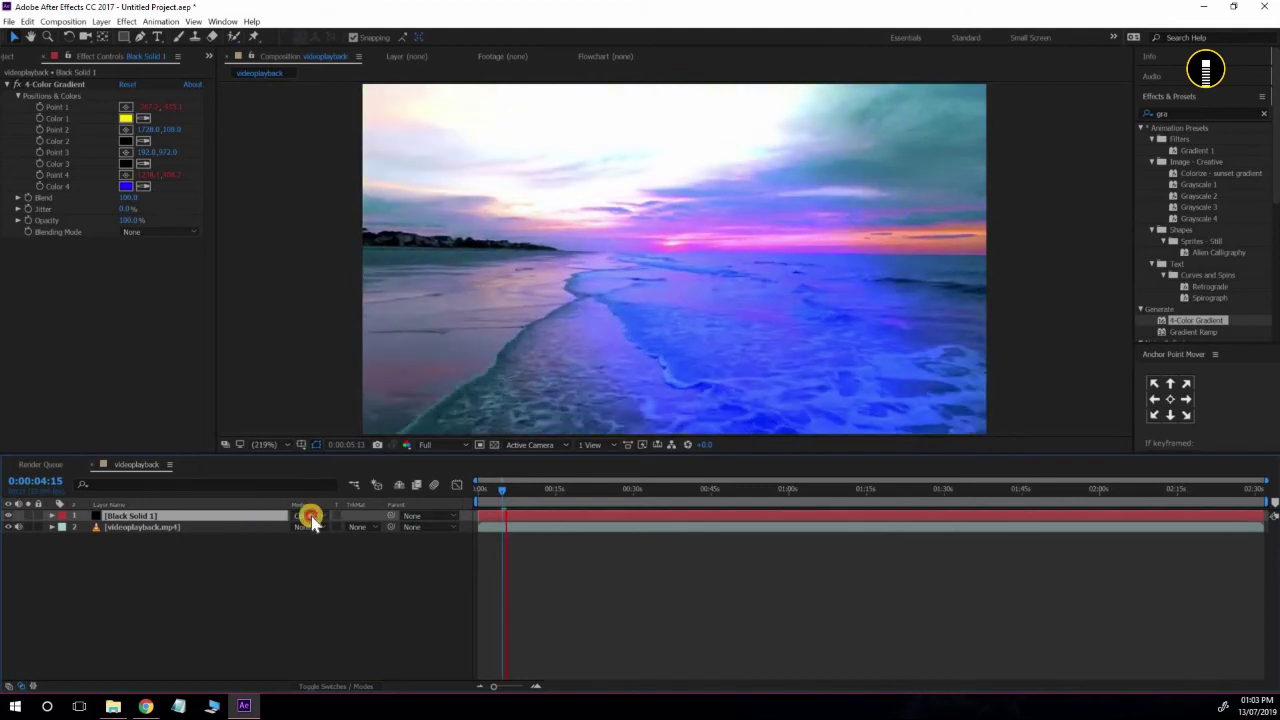
pyautogui.click(311, 517)
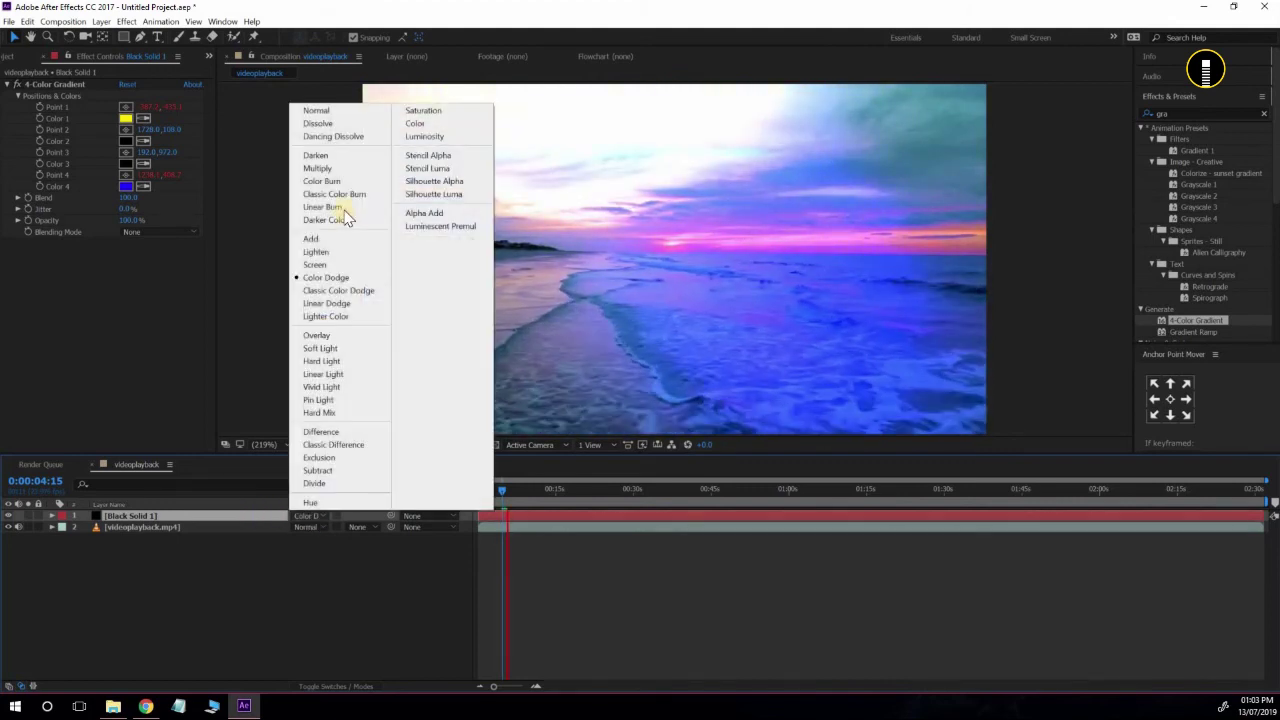
pyautogui.click(343, 264)
pyautogui.click(312, 517)
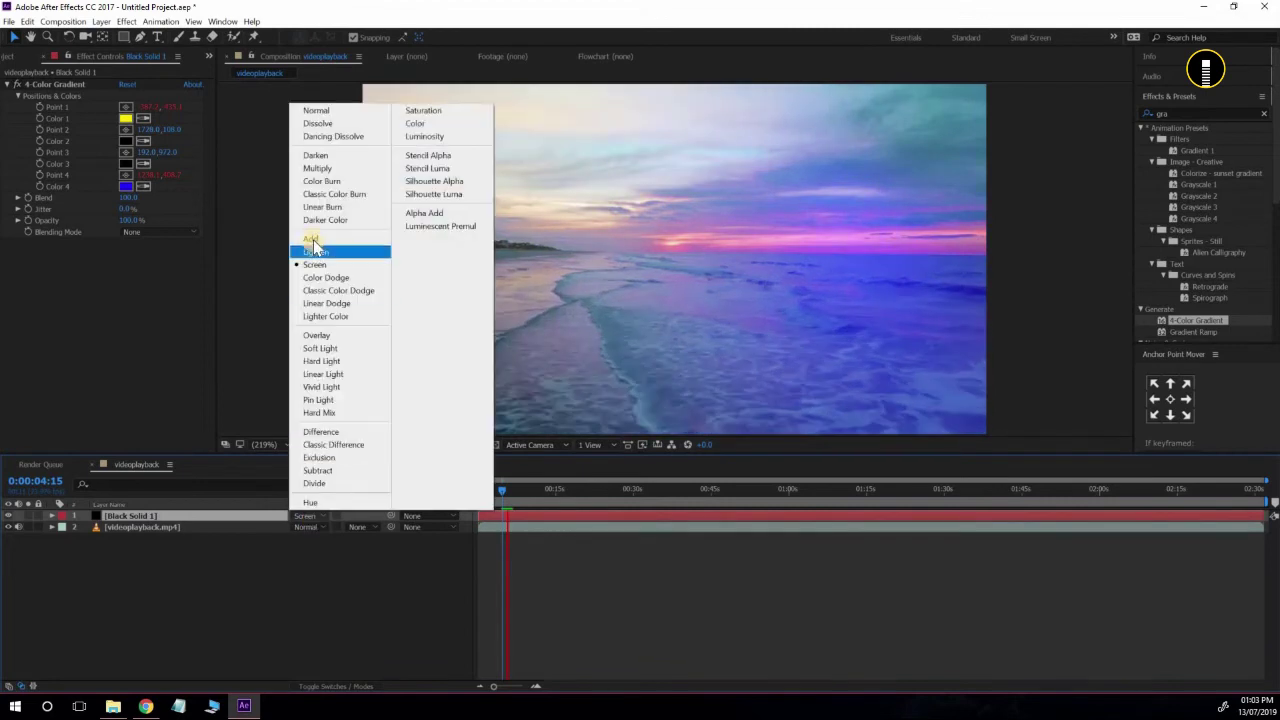
pyautogui.click(313, 251)
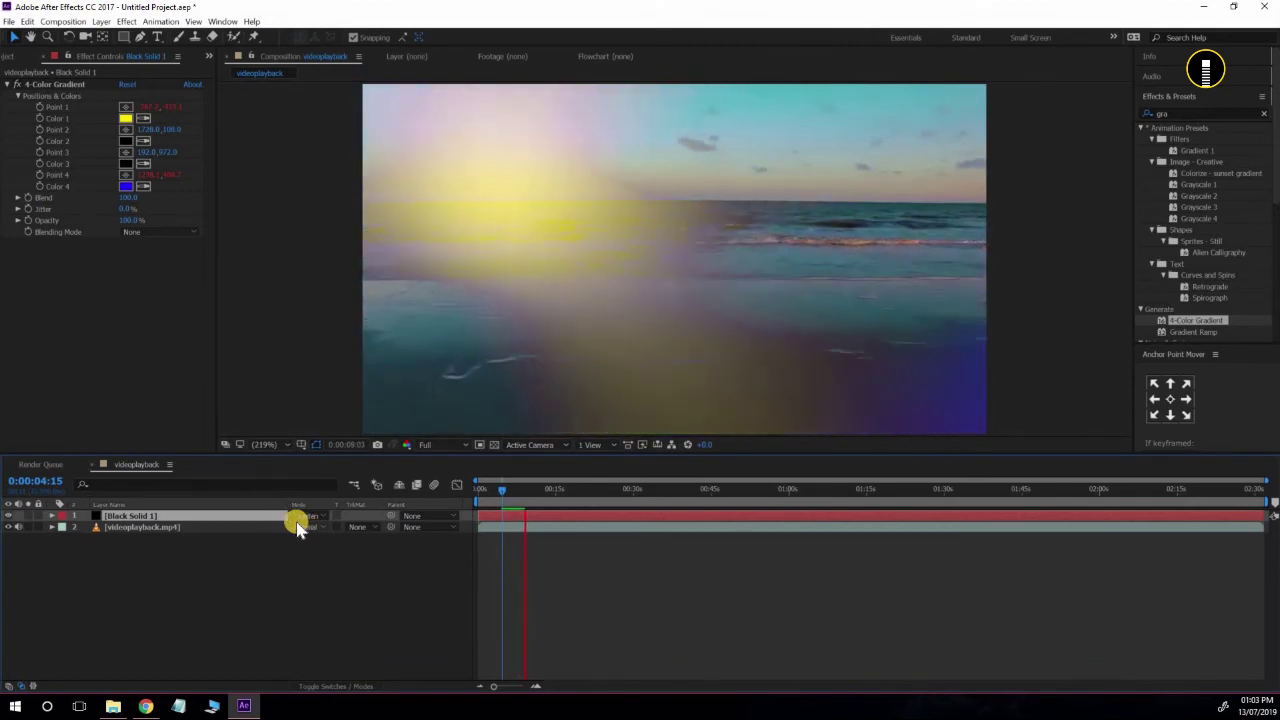
# - Stop playback and scrub to around 2 seconds and 0:00:06:23 to check frames
pyautogui.click(157, 517)
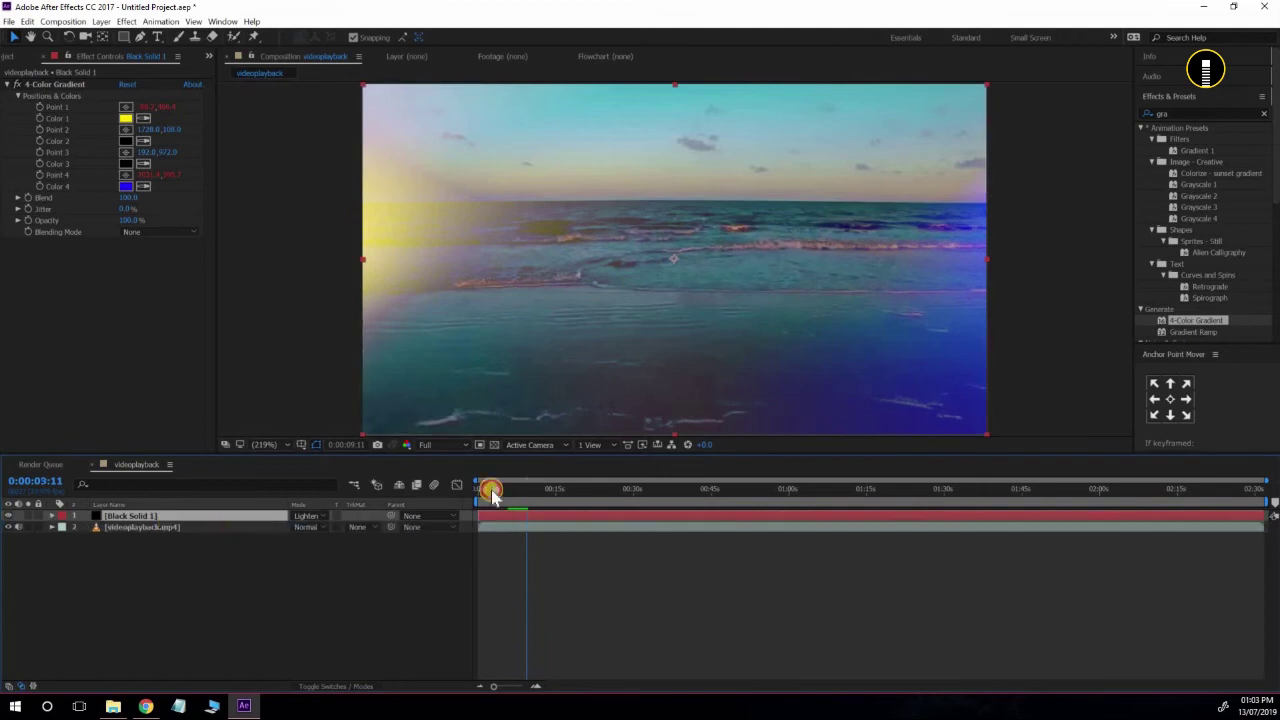
pyautogui.click(489, 490)
pyautogui.click(513, 495)
pyautogui.write('noise')
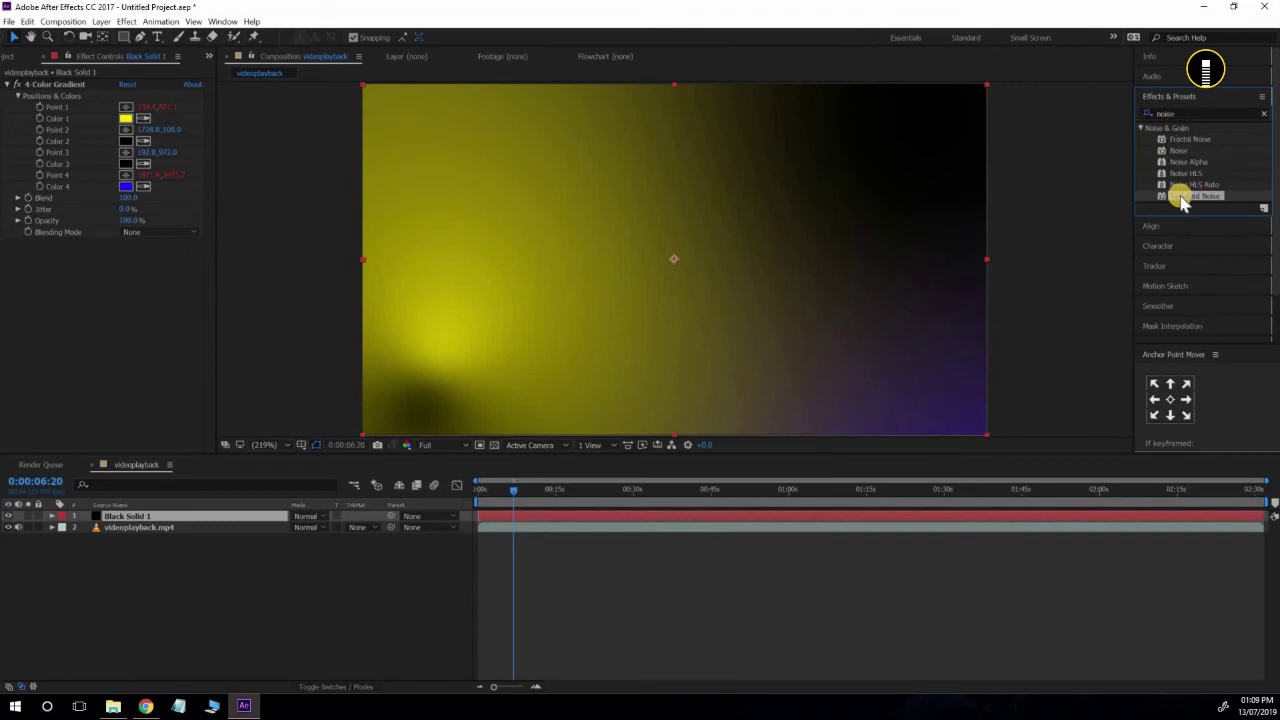
# - Apply Turbulent Noise to Black Solid 1 and raise its Transform Scale to about 323.7
pyautogui.moveTo(1183, 203); pyautogui.dragTo(106, 289)
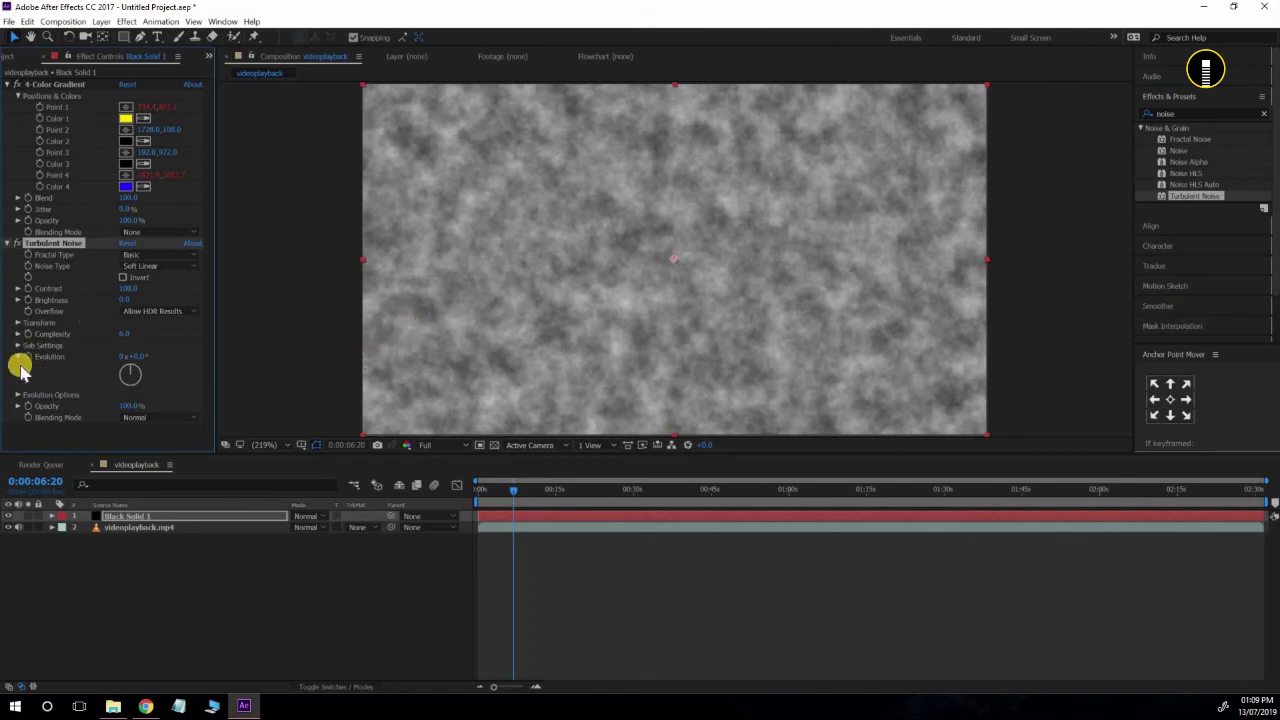
pyautogui.click(17, 322)
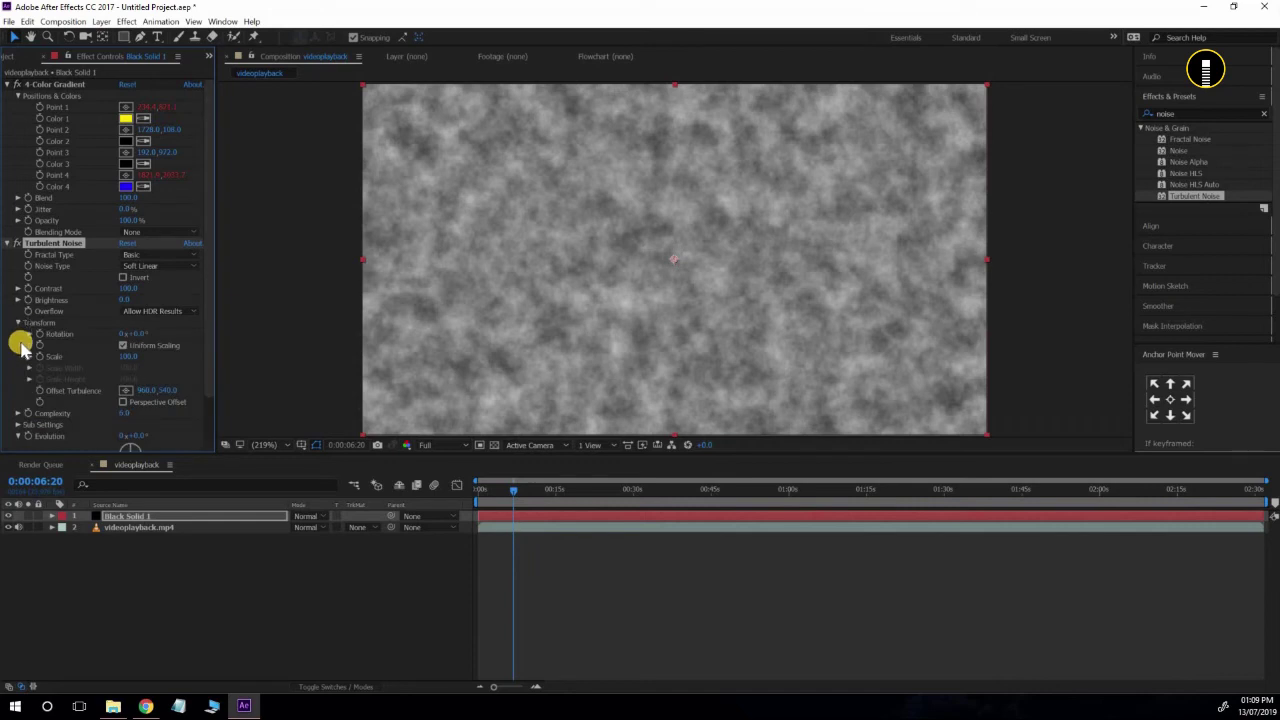
pyautogui.click(29, 356)
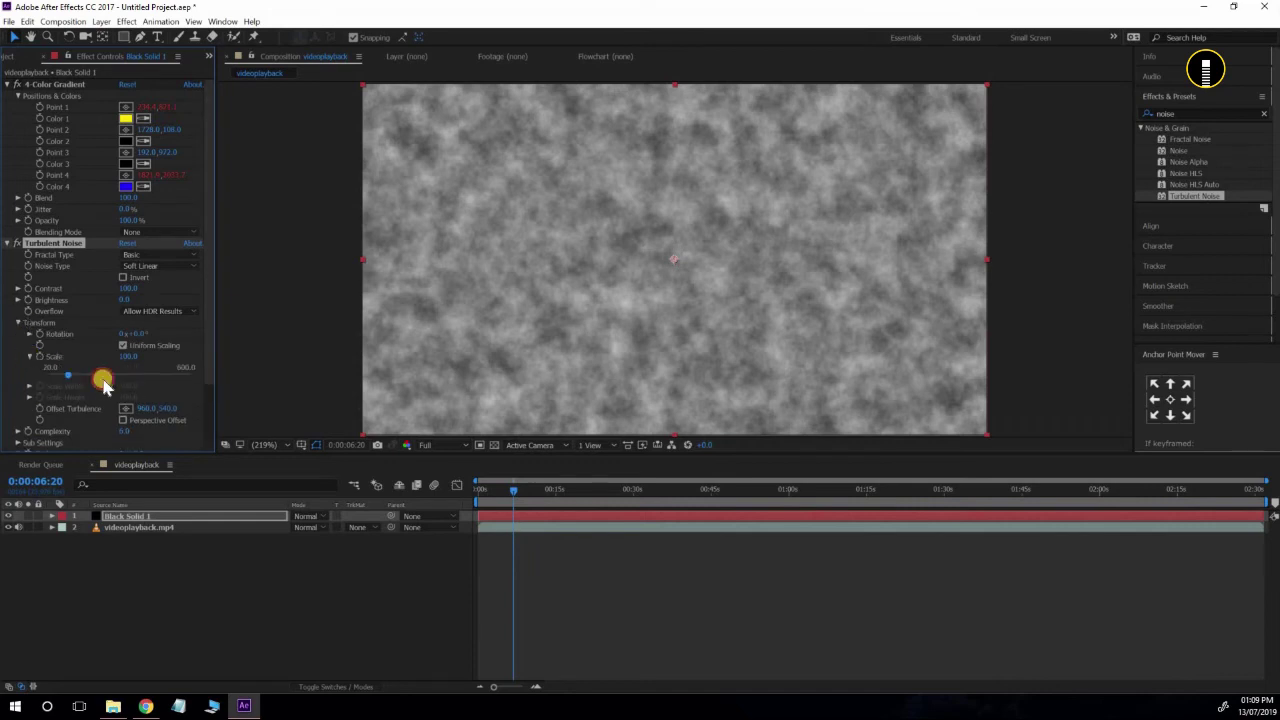
pyautogui.moveTo(103, 380); pyautogui.dragTo(122, 380)
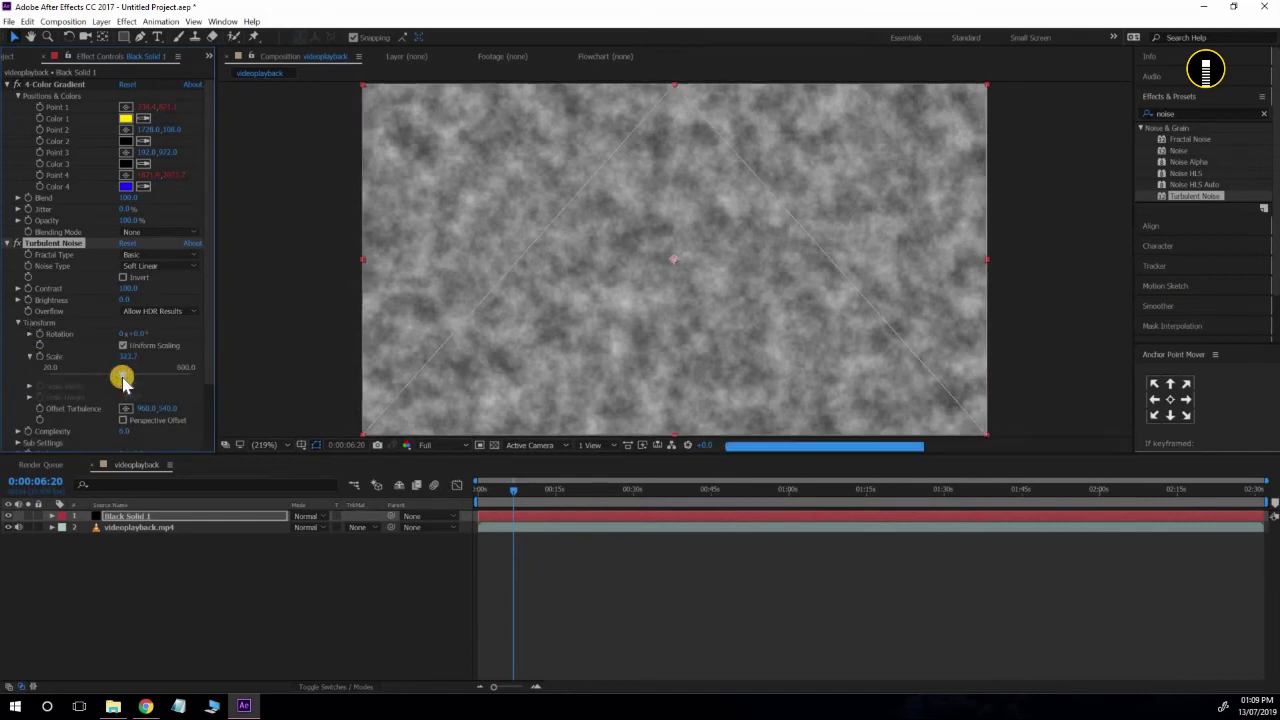
pyautogui.moveTo(122, 380); pyautogui.dragTo(110, 370)
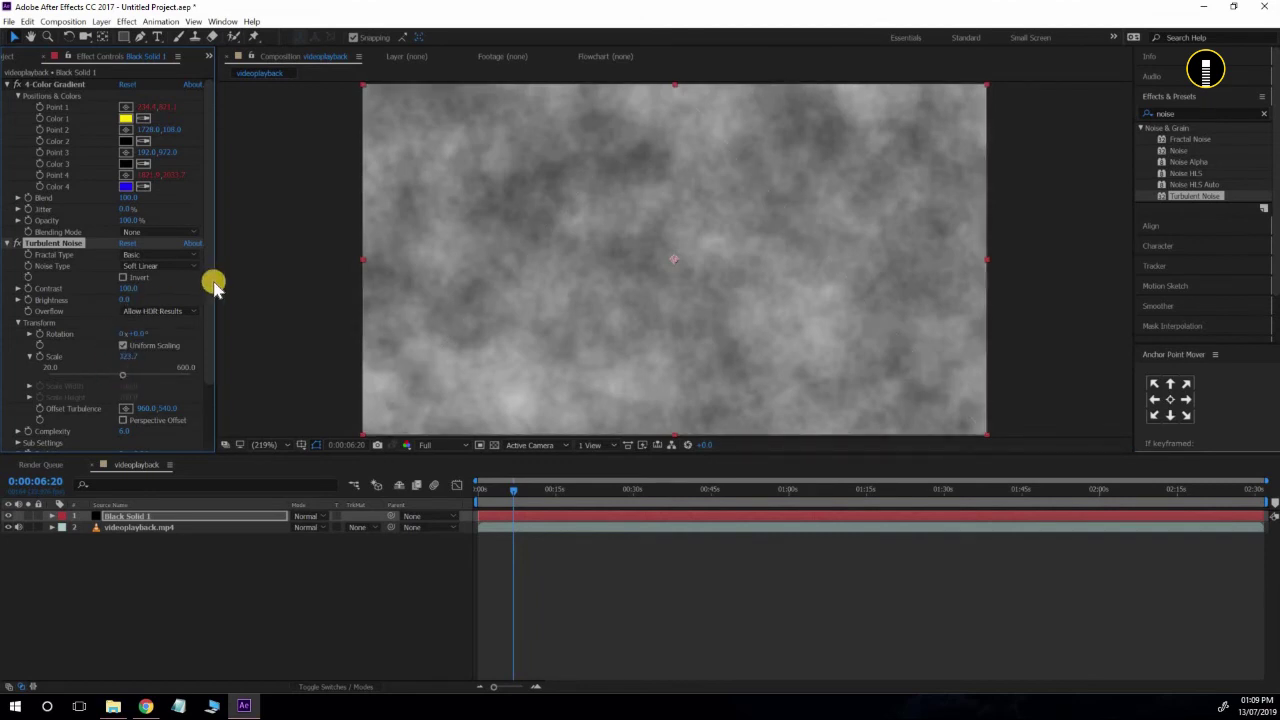
# - Set the noise Contrast to 165 and Brightness to -6
pyautogui.moveTo(209, 288); pyautogui.dragTo(209, 315)
pyautogui.moveTo(121, 252); pyautogui.dragTo(118, 253)
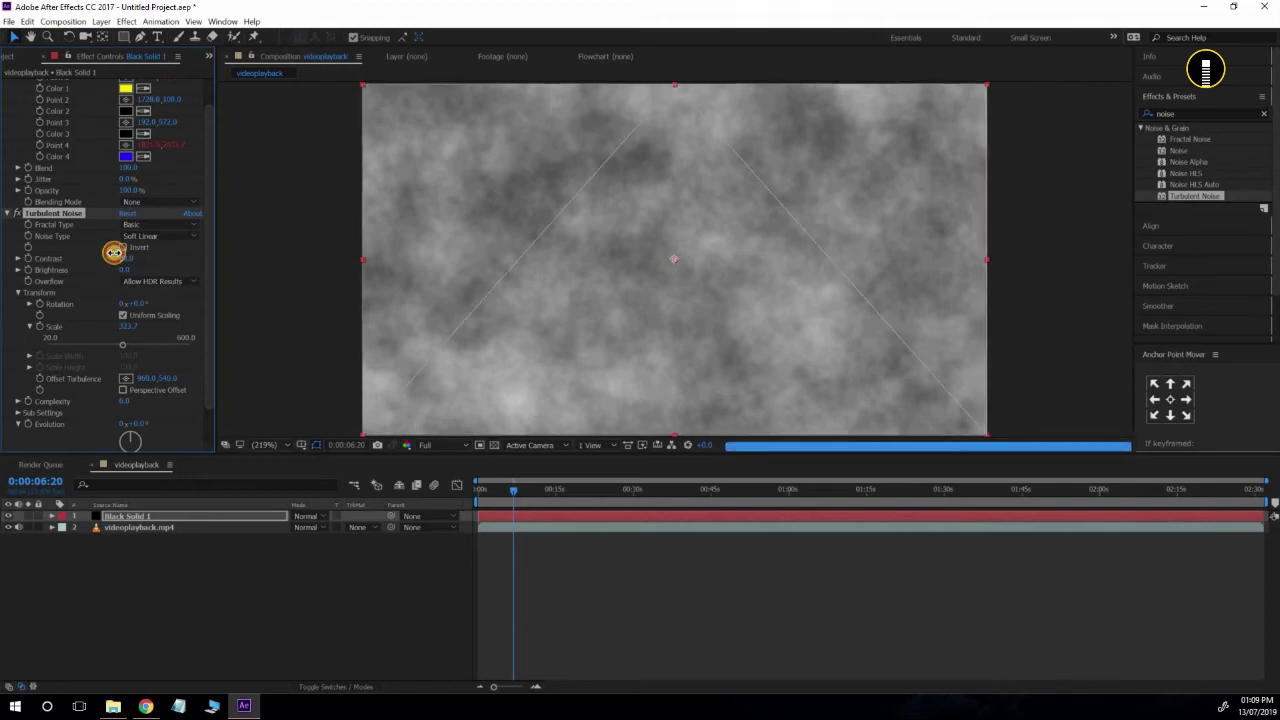
pyautogui.moveTo(117, 253); pyautogui.dragTo(159, 275)
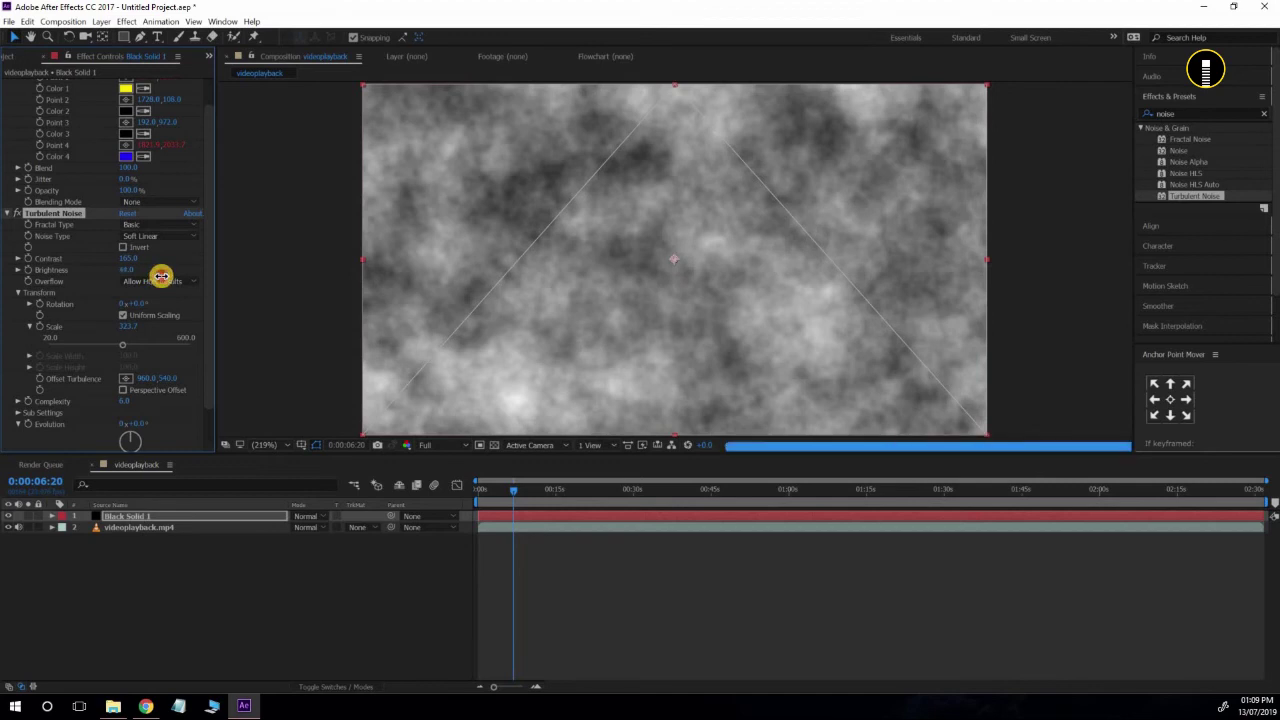
pyautogui.moveTo(159, 275); pyautogui.dragTo(132, 276)
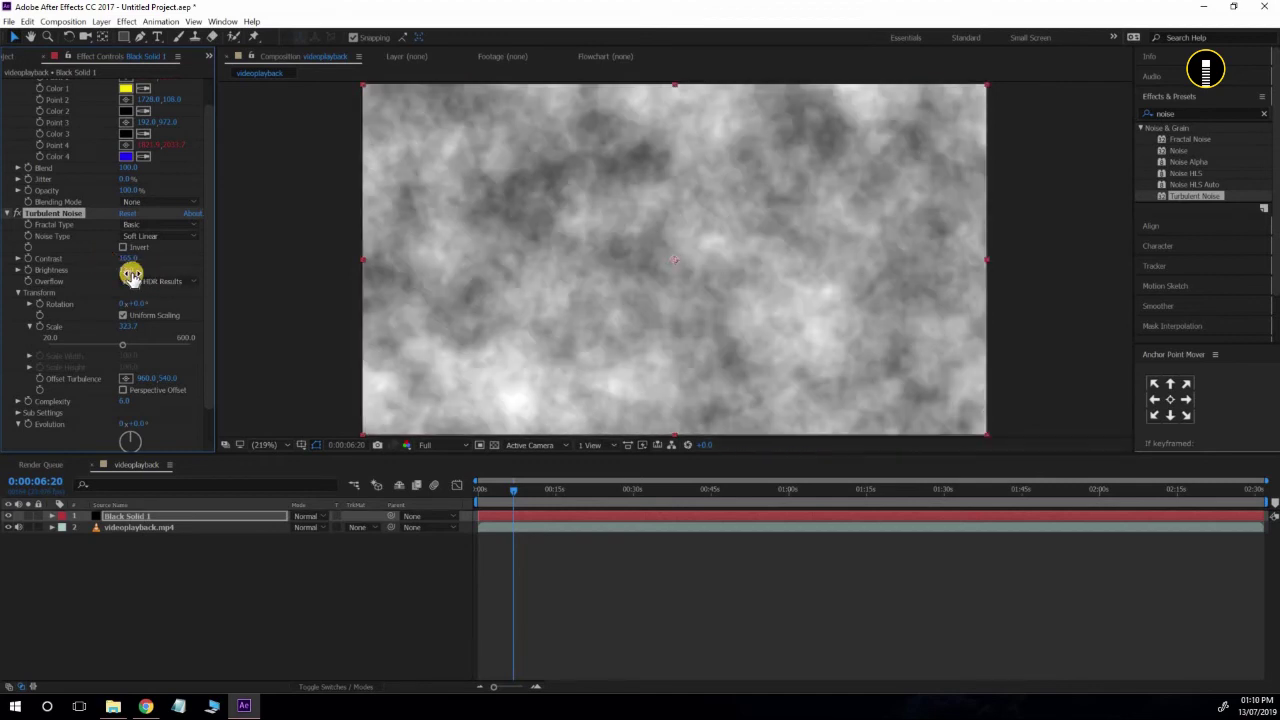
pyautogui.moveTo(124, 270); pyautogui.dragTo(121, 272)
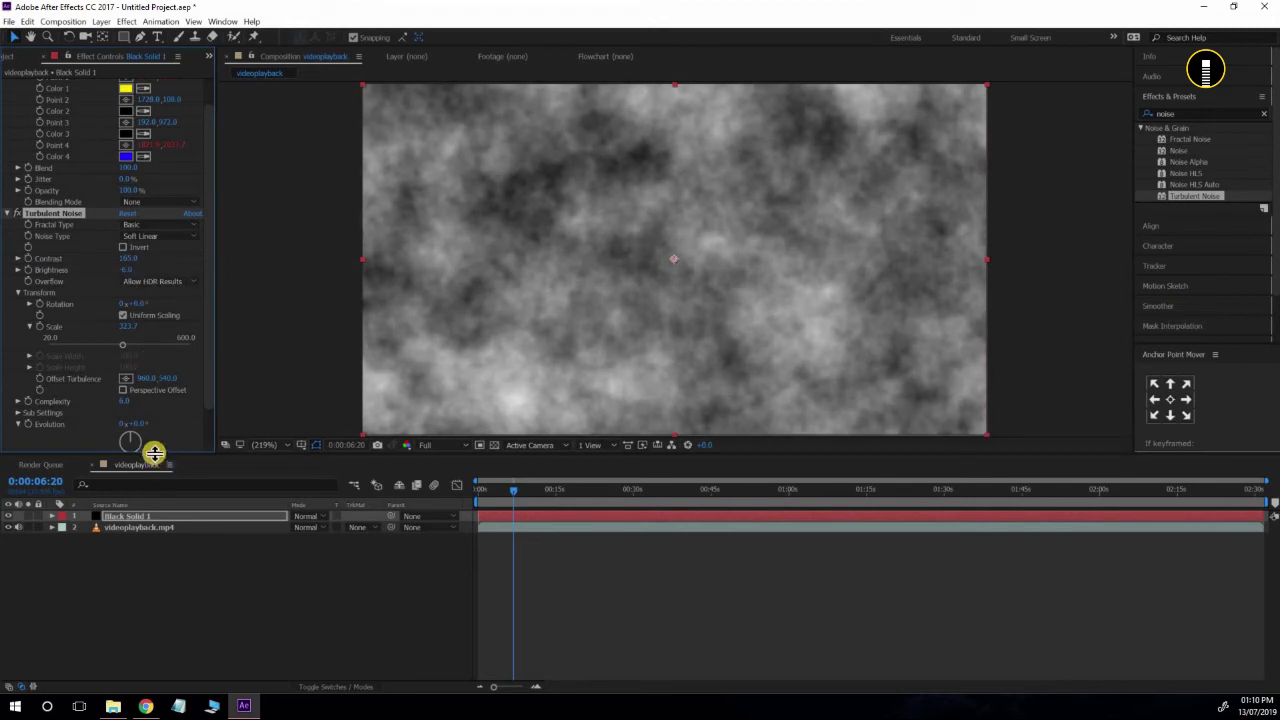
pyautogui.moveTo(208, 410); pyautogui.dragTo(208, 443)
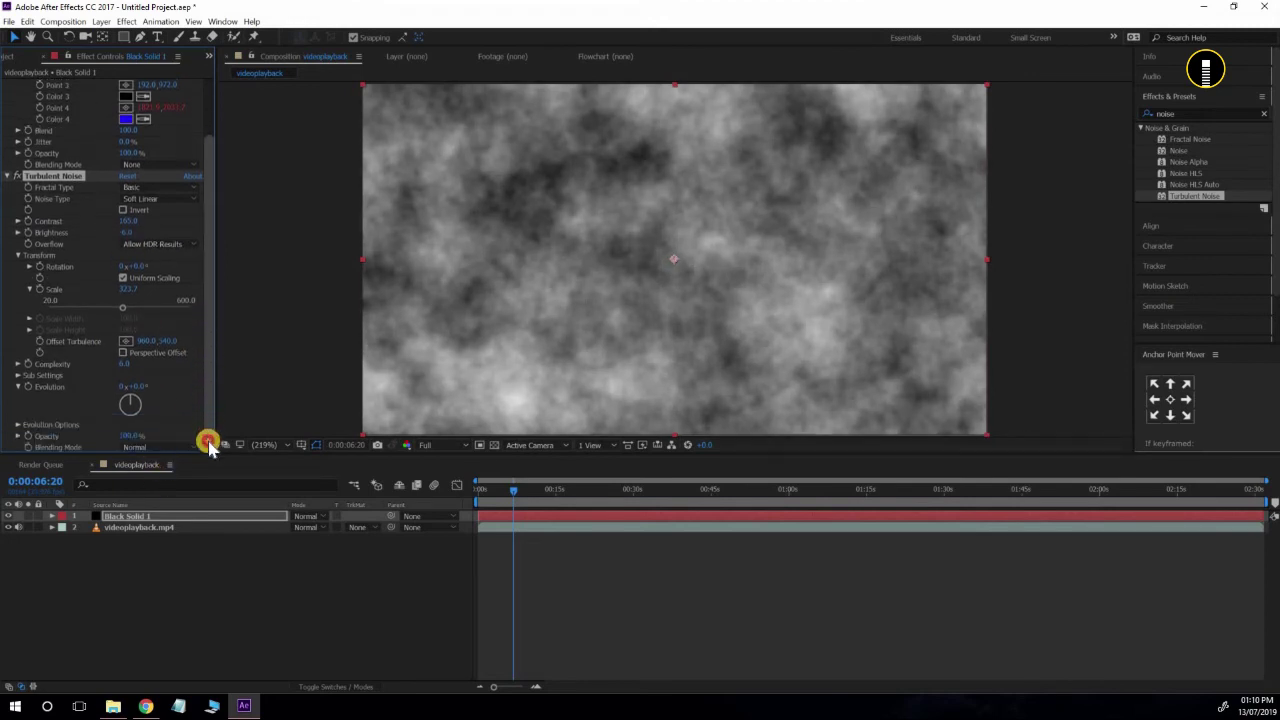
# - Set Turbulent Noise's Blending Mode to Multiply after trying Screen, and return to 0:00:00:00
pyautogui.click(17, 255)
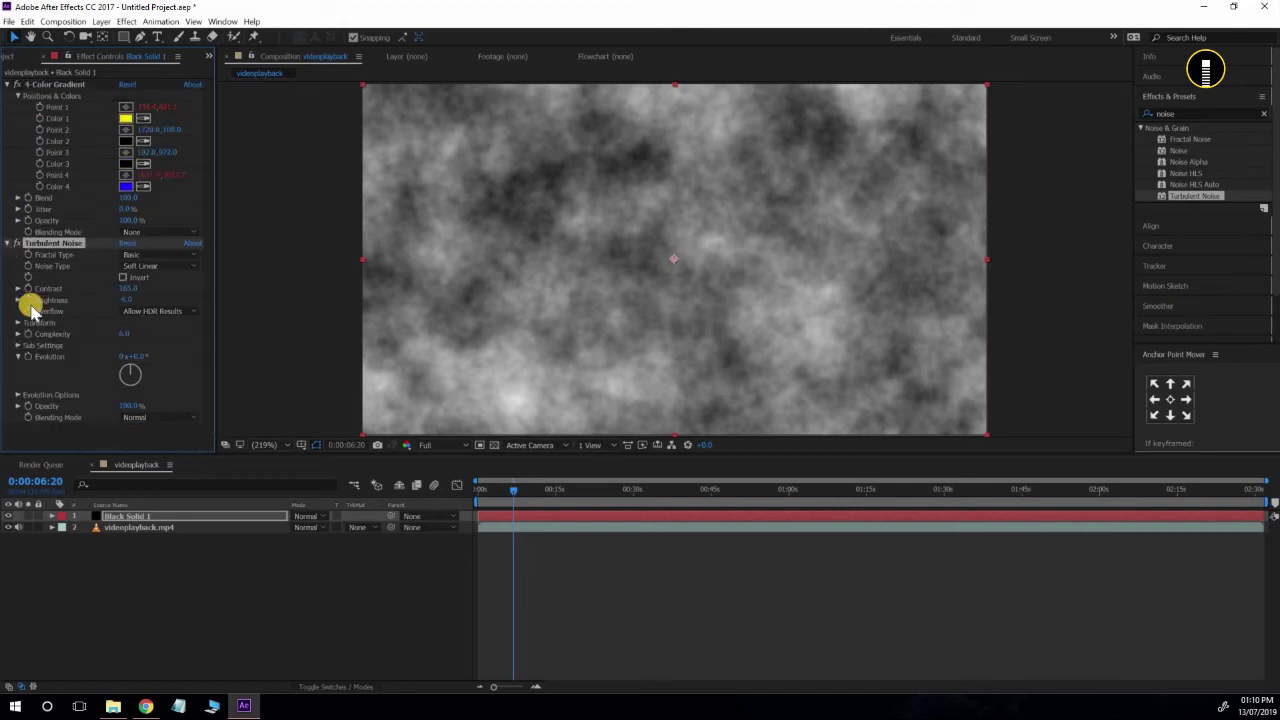
pyautogui.click(158, 420)
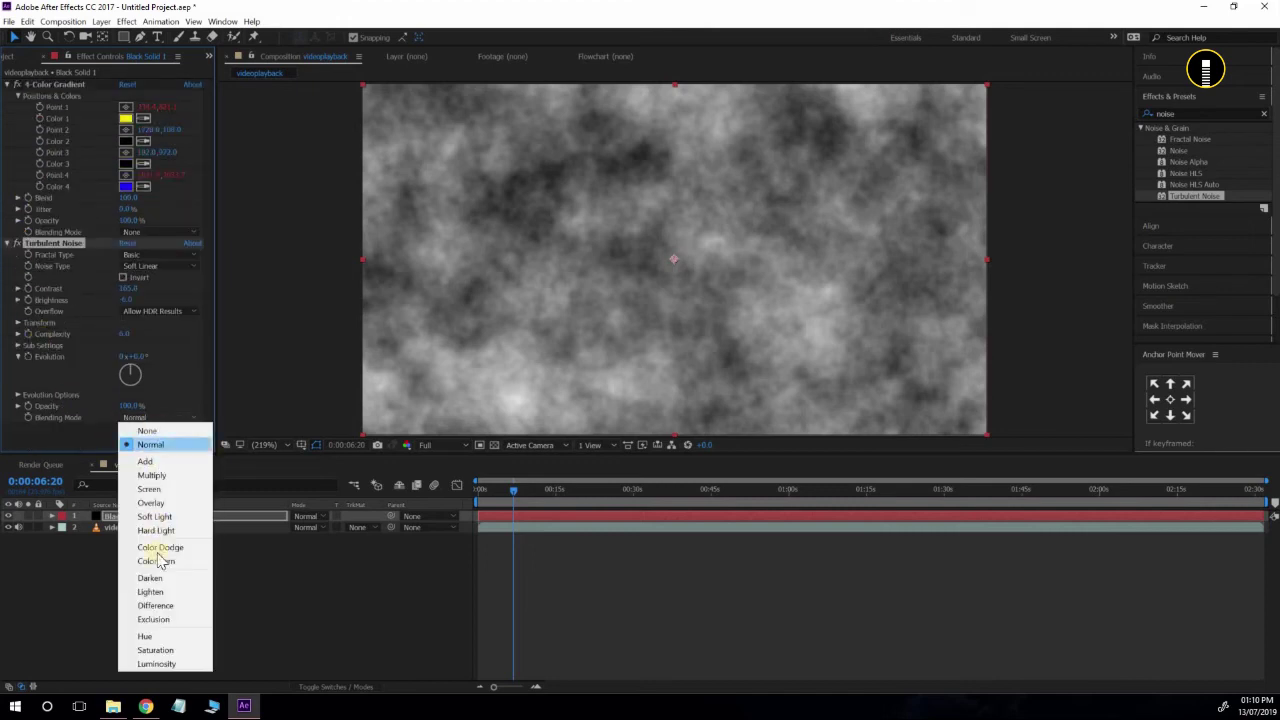
pyautogui.click(174, 487)
pyautogui.click(175, 477)
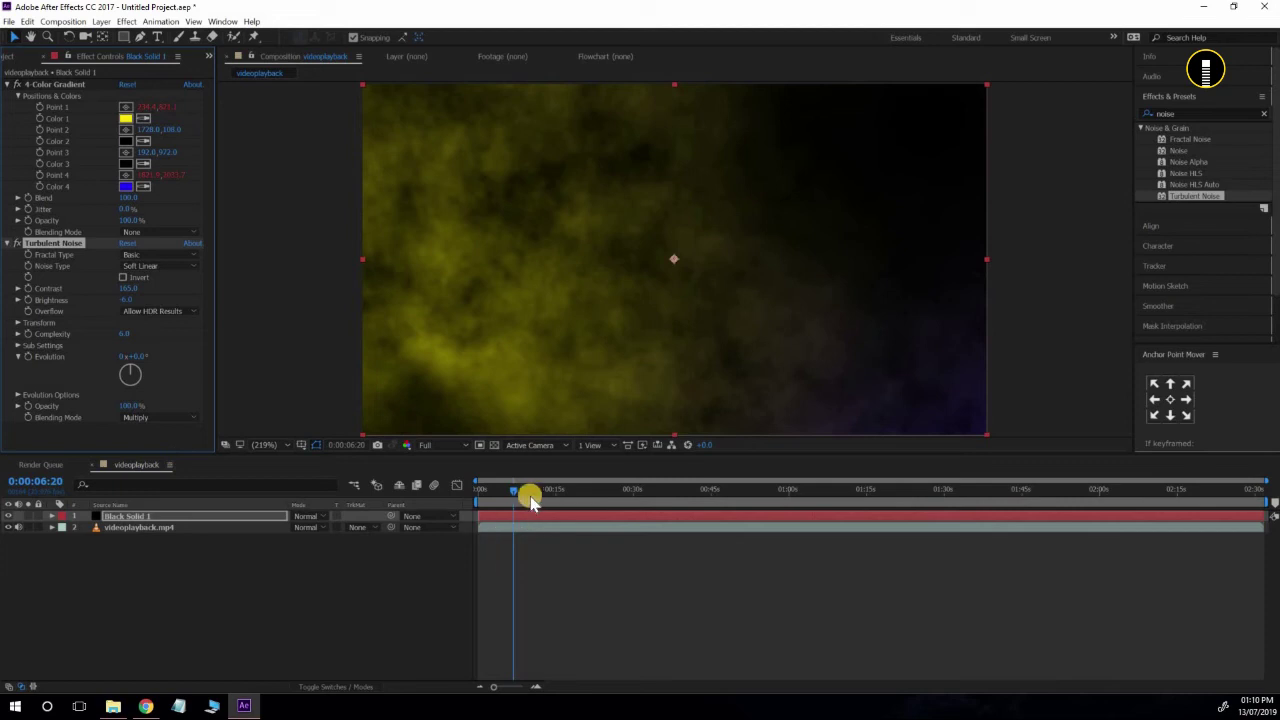
pyautogui.moveTo(494, 500); pyautogui.dragTo(456, 500)
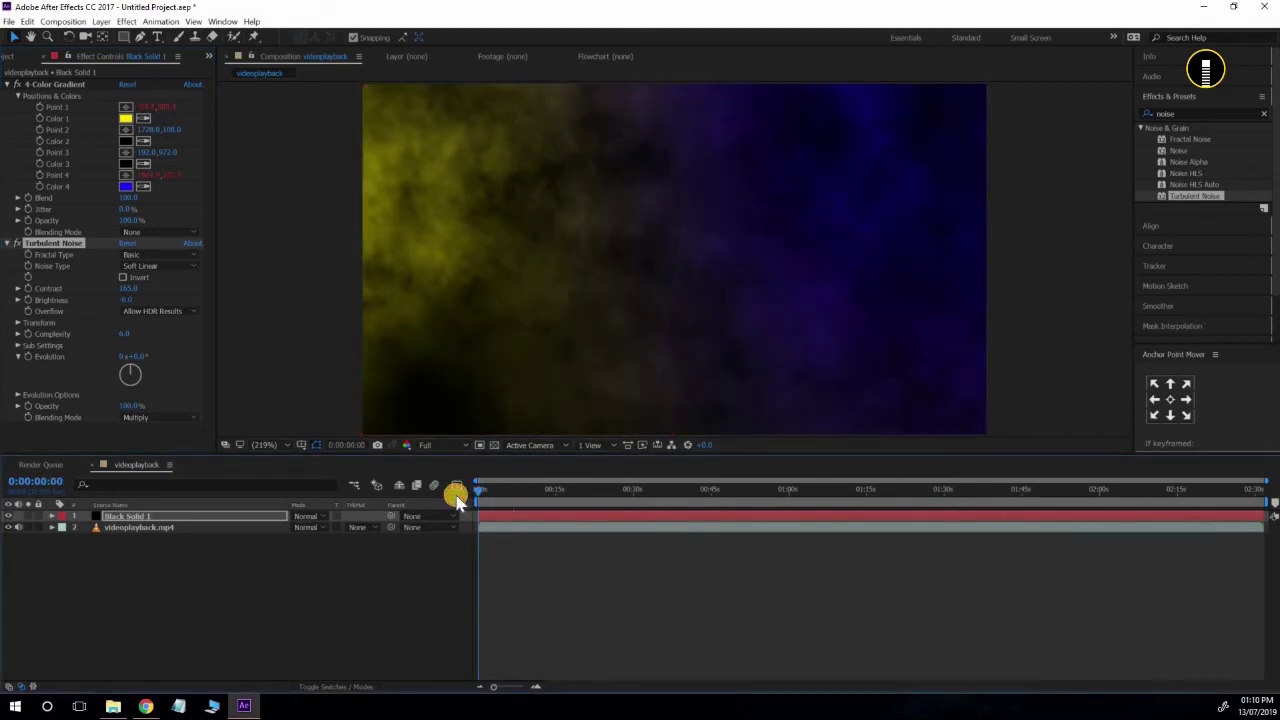
# - Preview the animated noise with the viewer resolution lowered to Third
pyautogui.press('space')
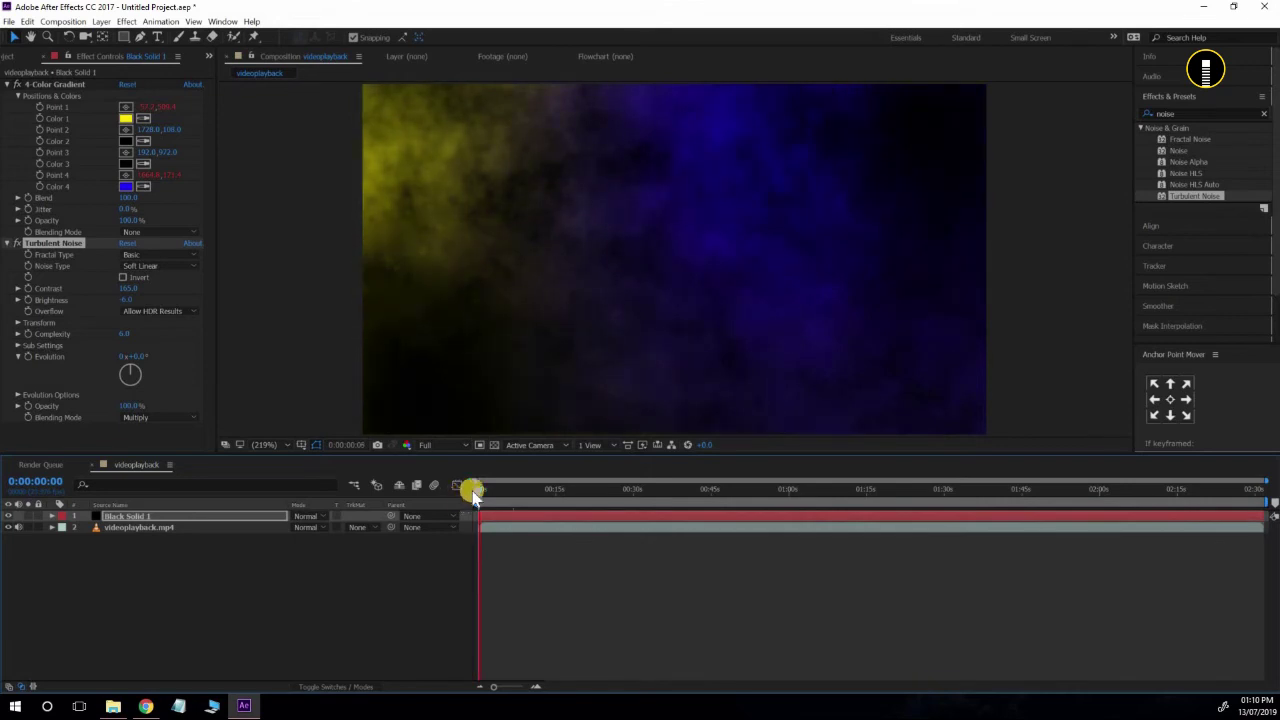
pyautogui.click(454, 446)
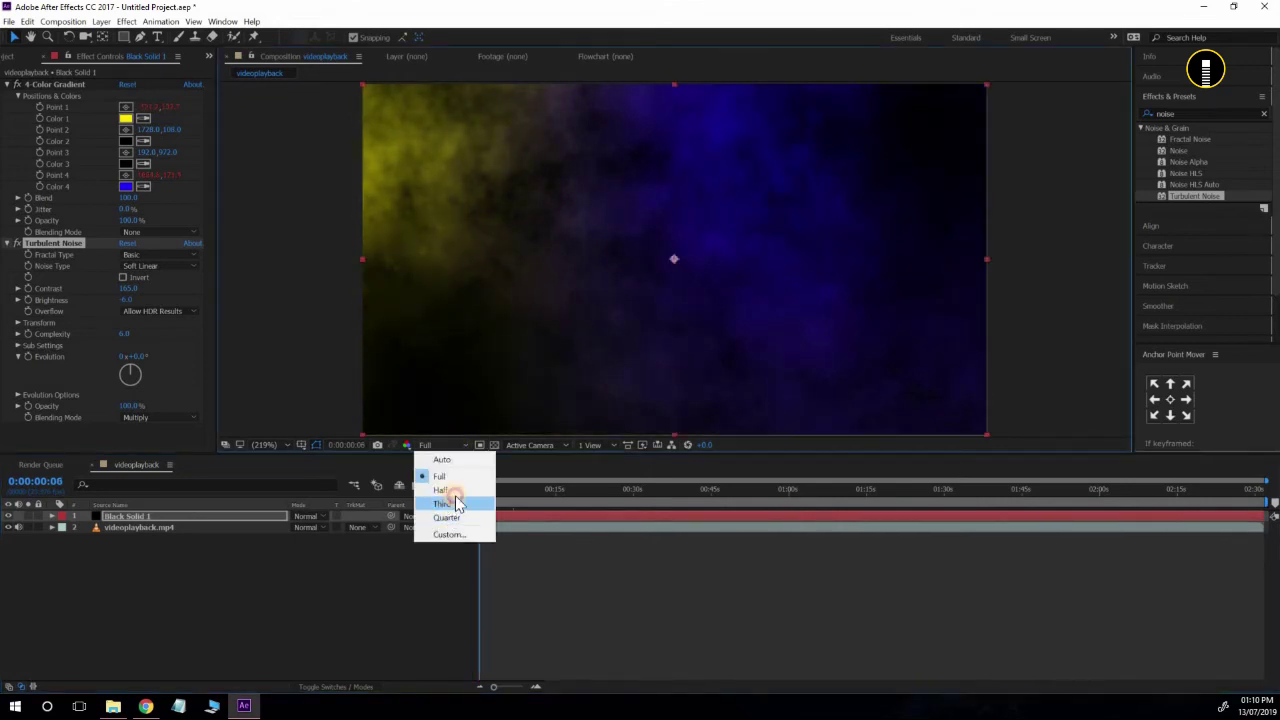
pyautogui.click(456, 503)
pyautogui.click(478, 489)
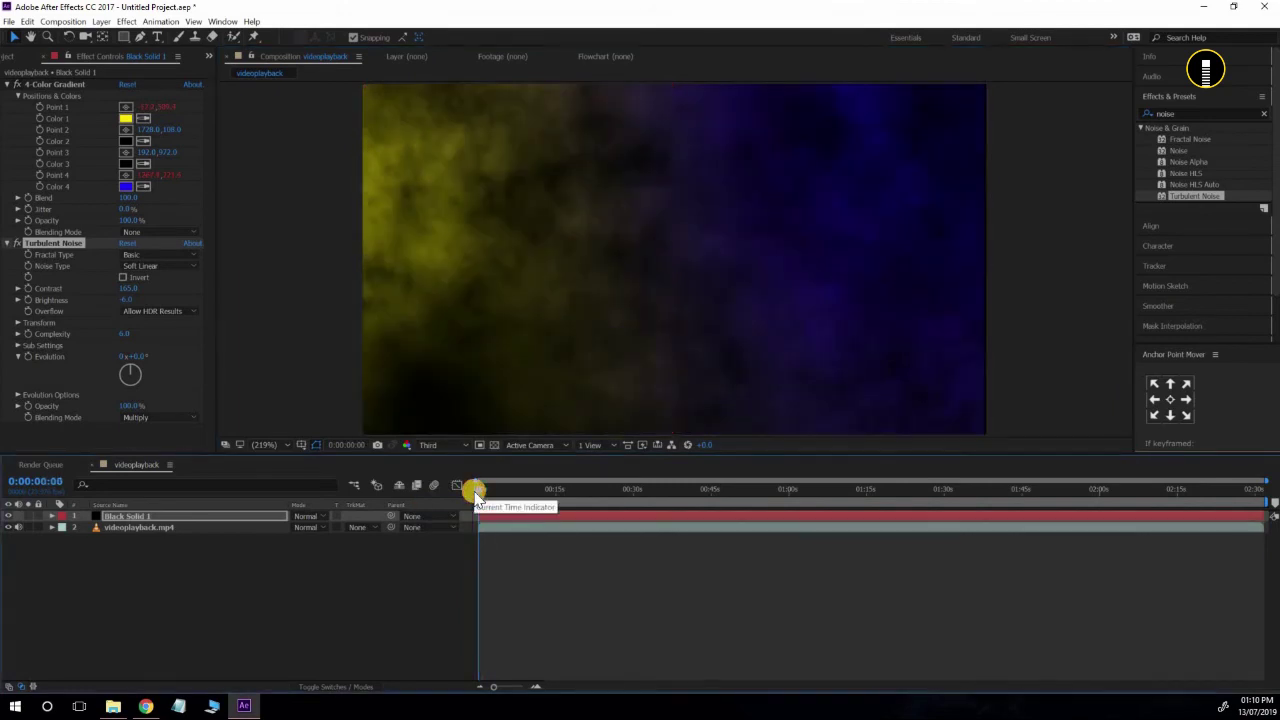
pyautogui.press('space')
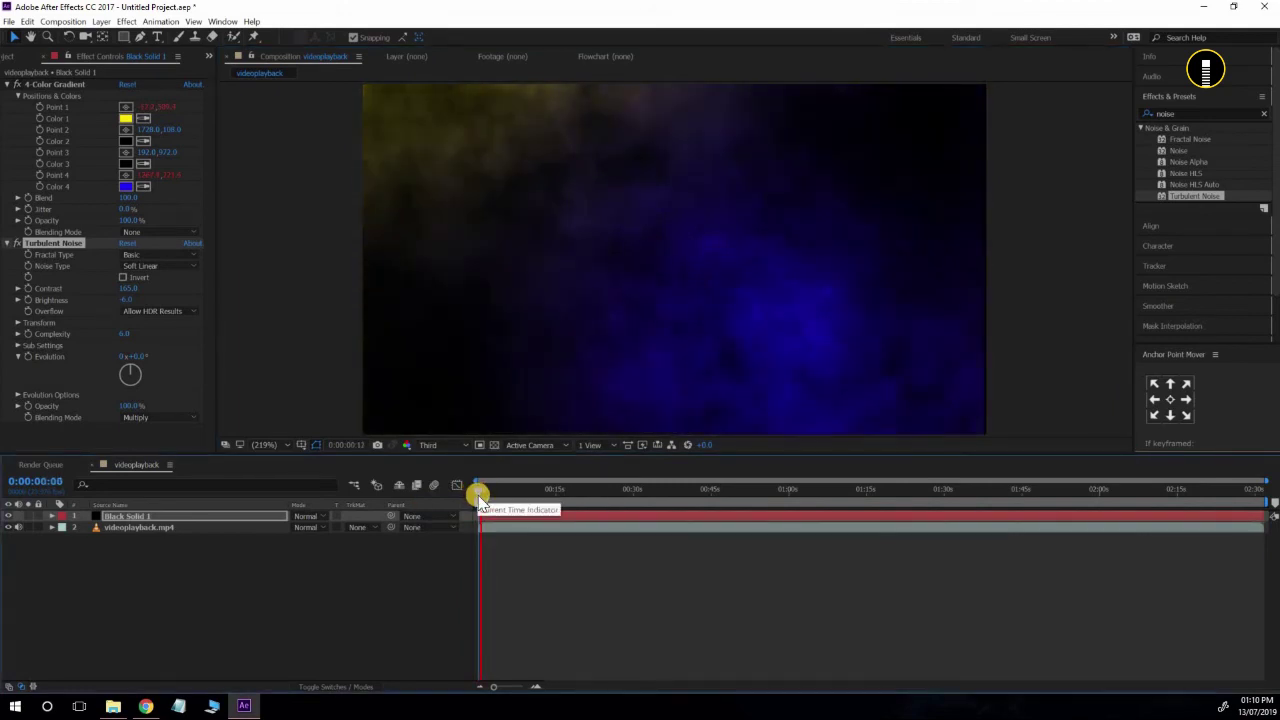
pyautogui.press('space')
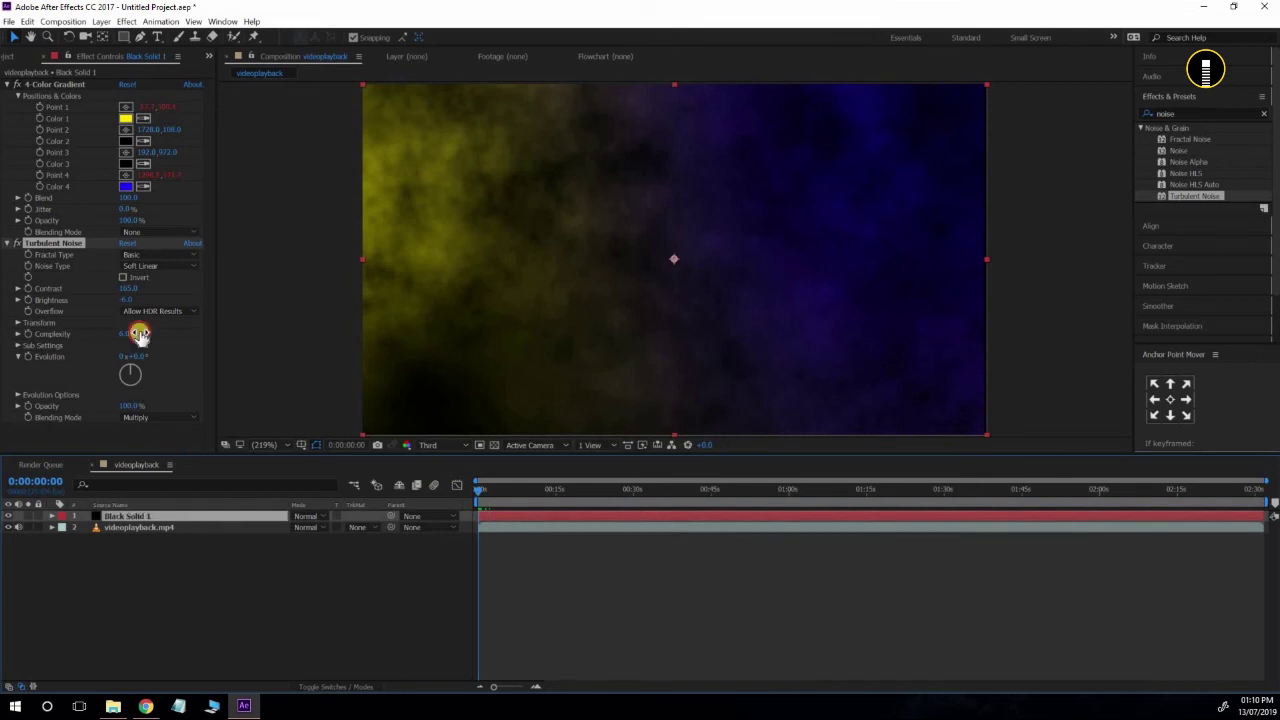
# - Toggle Turbulent Noise off and on to compare, then raise its Contrast to brighten the texture
pyautogui.click(139, 334)
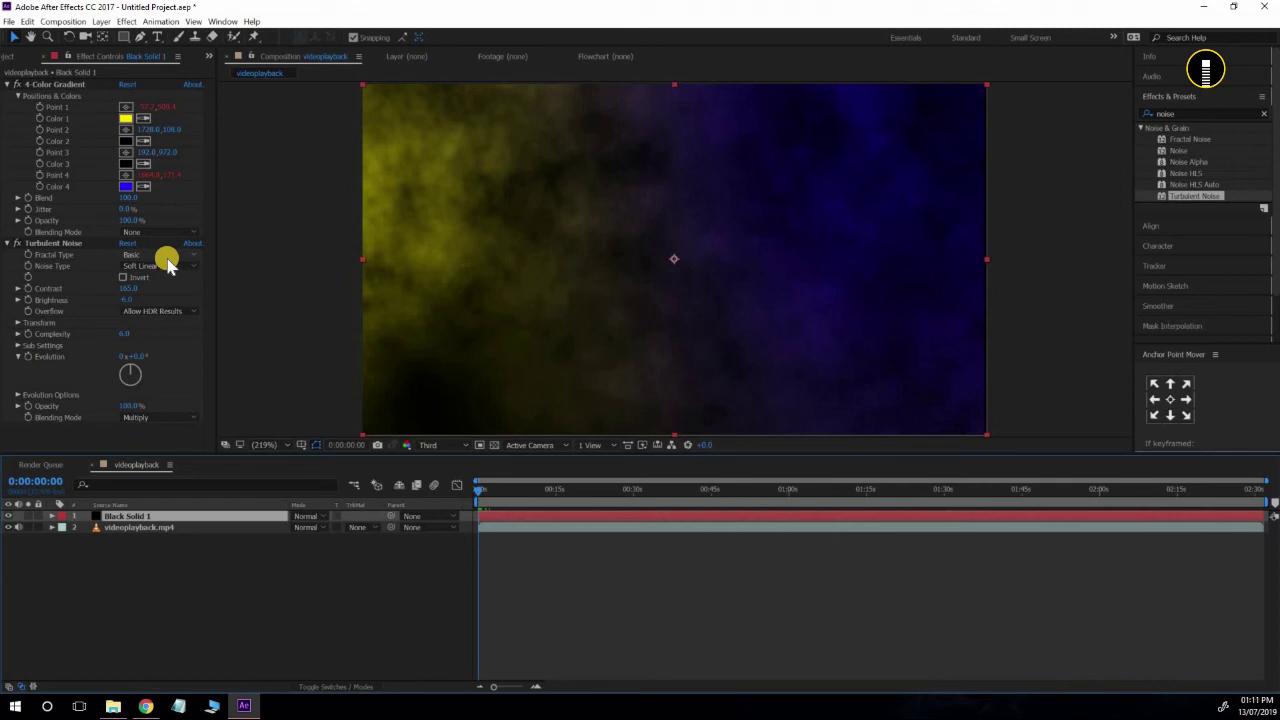
pyautogui.click(18, 244)
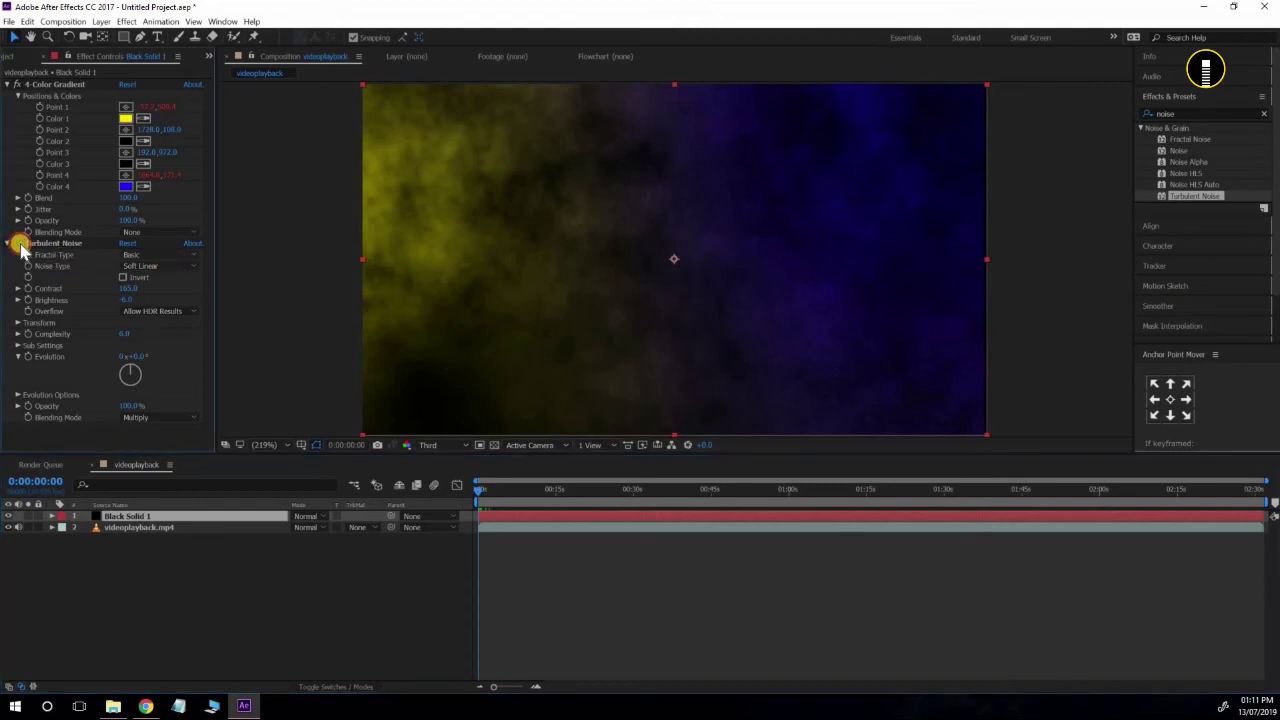
pyautogui.click(18, 244)
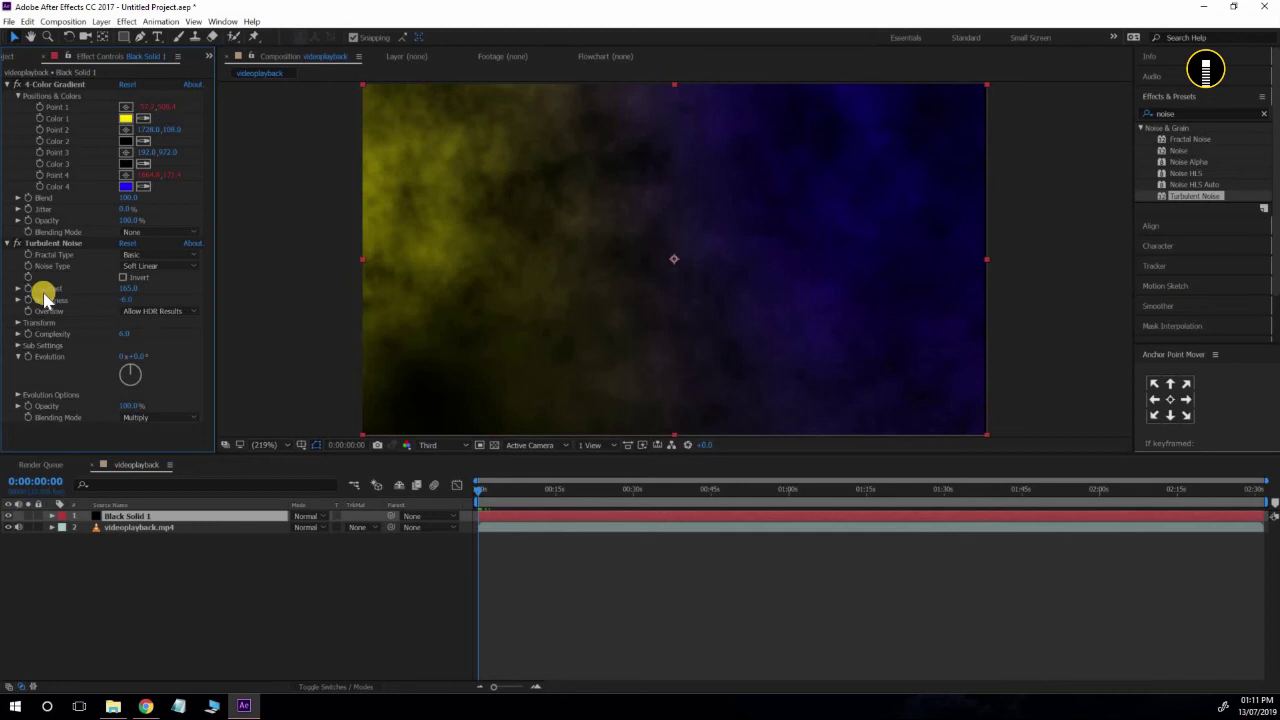
pyautogui.click(16, 290)
pyautogui.click(16, 290)
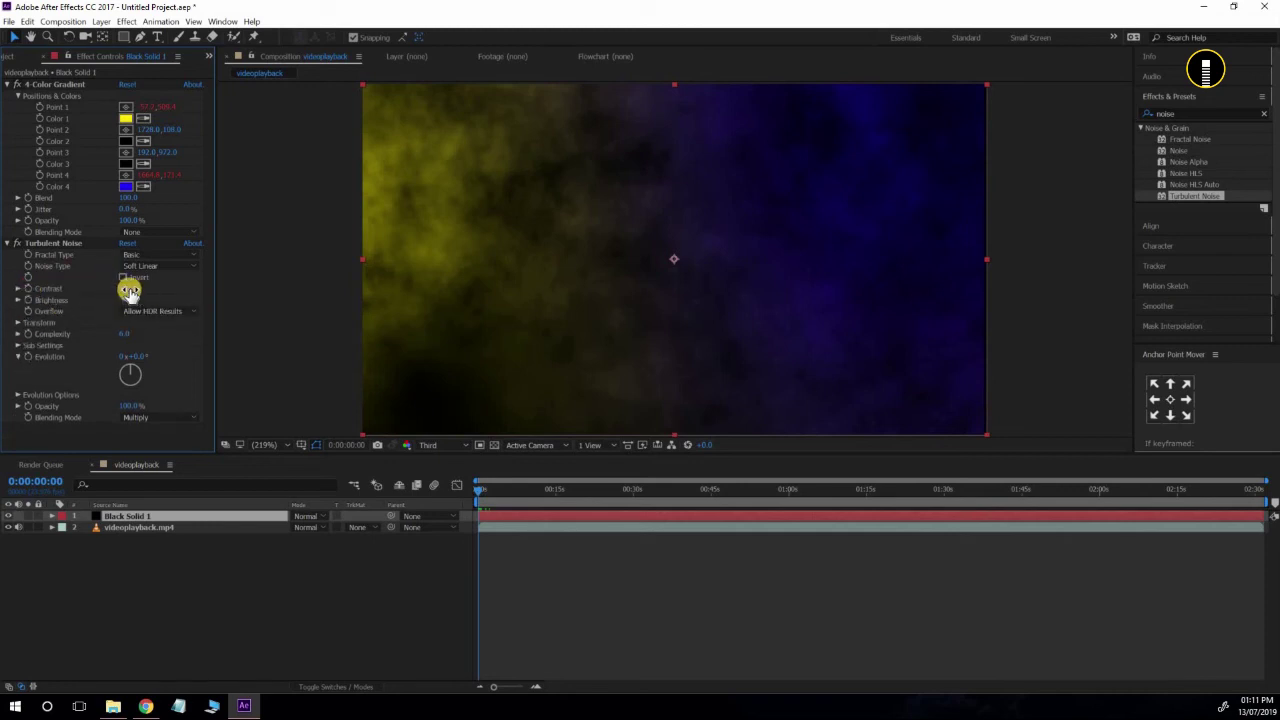
pyautogui.moveTo(125, 297)
pyautogui.mouseDown()
pyautogui.moveTo(190, 311)
pyautogui.moveTo(167, 310)
pyautogui.mouseUp()
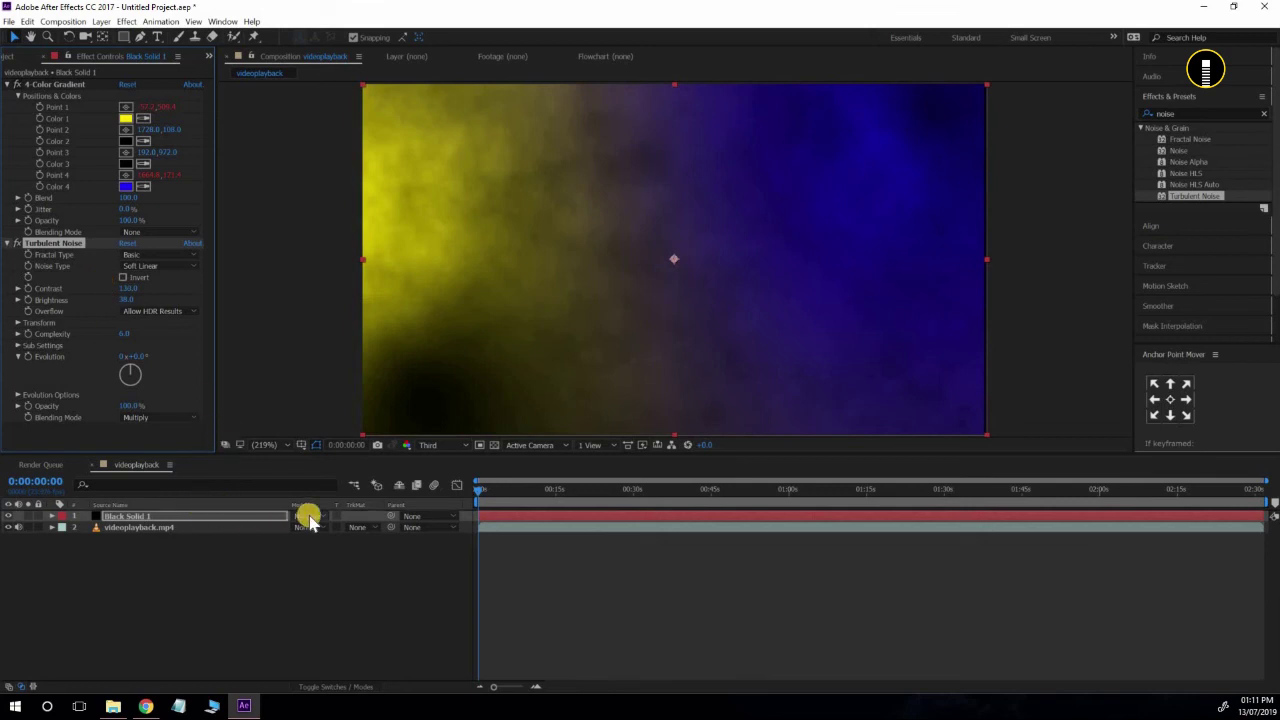
# - Screen Black Solid 1 over the beach clip, preview, stop at 0:00:02:19, and show the Project panel
pyautogui.click(310, 516)
pyautogui.click(322, 259)
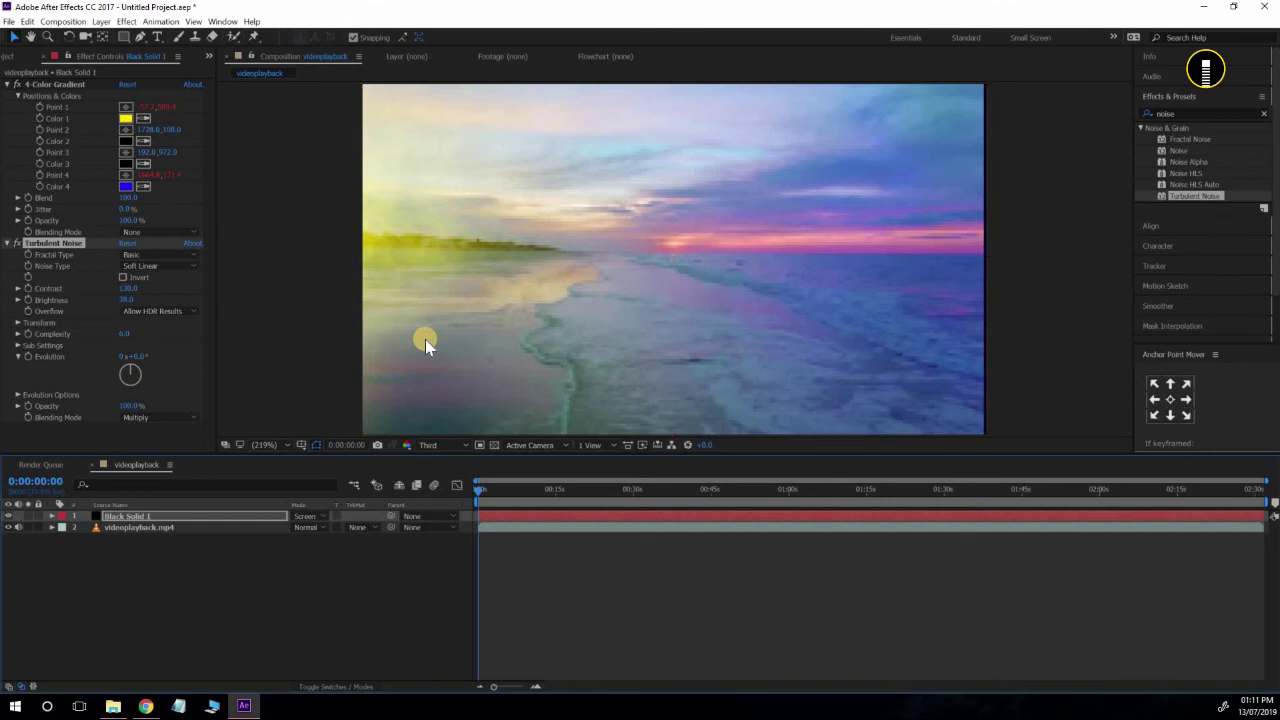
pyautogui.press('space')
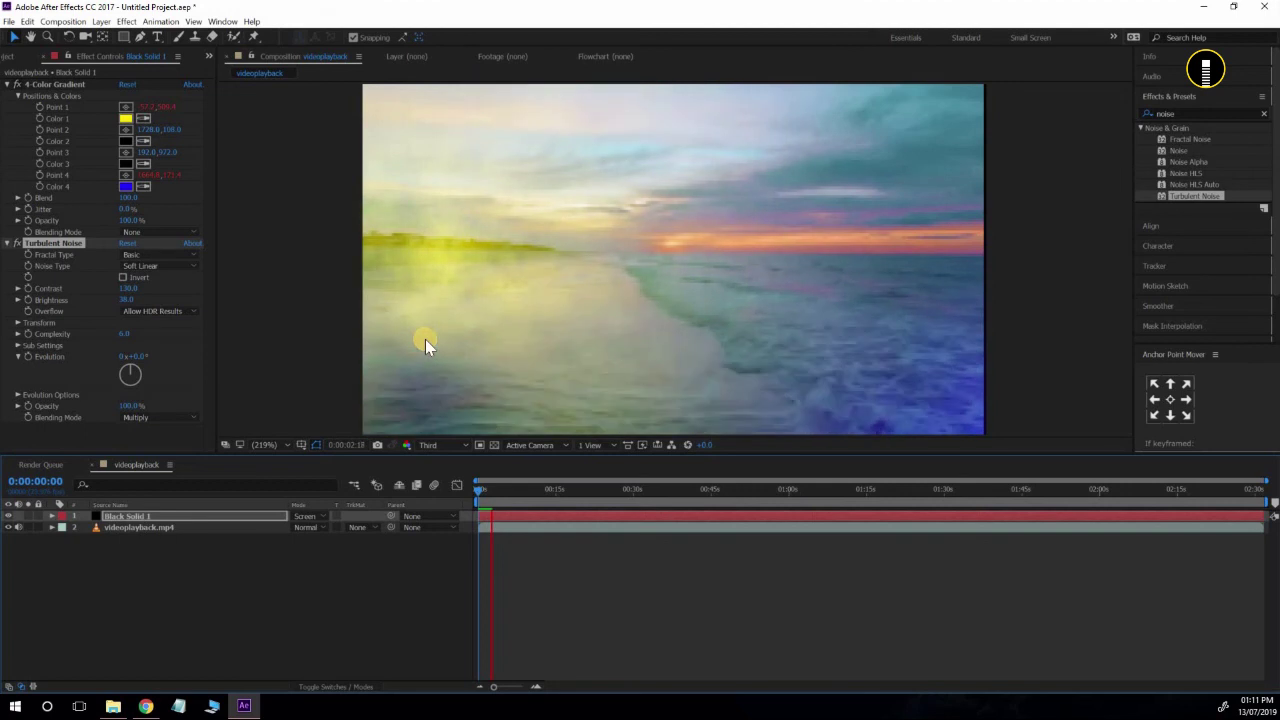
pyautogui.click(492, 494)
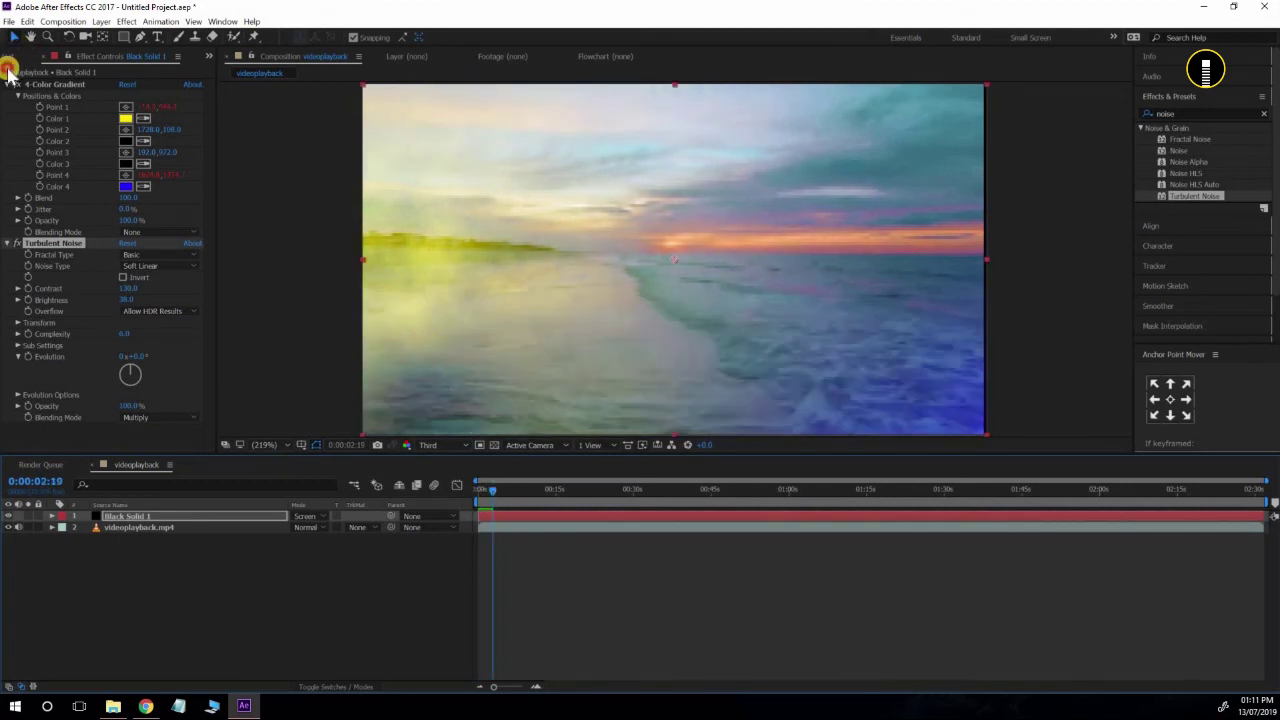
pyautogui.click(14, 56)
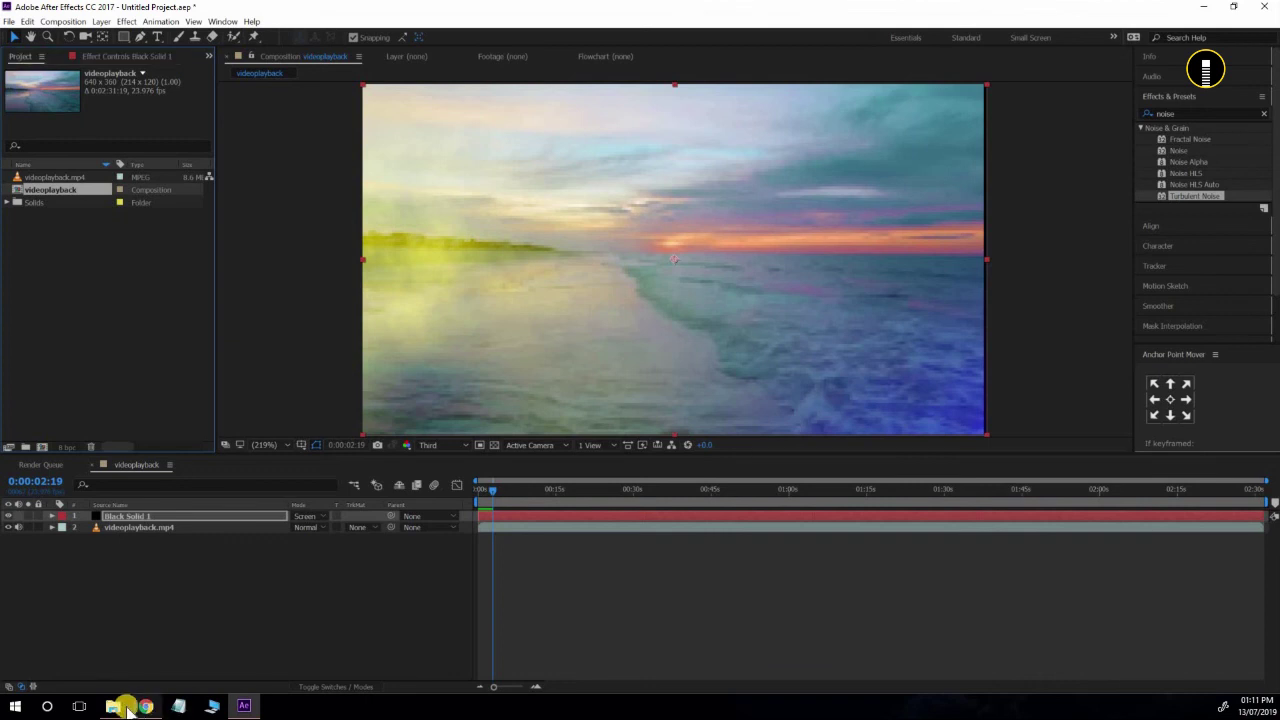
# - Drag Free Light Leaks 4K (3840x2160).mp4 from the light leack effect folder into the Project panel
pyautogui.click(215, 706)
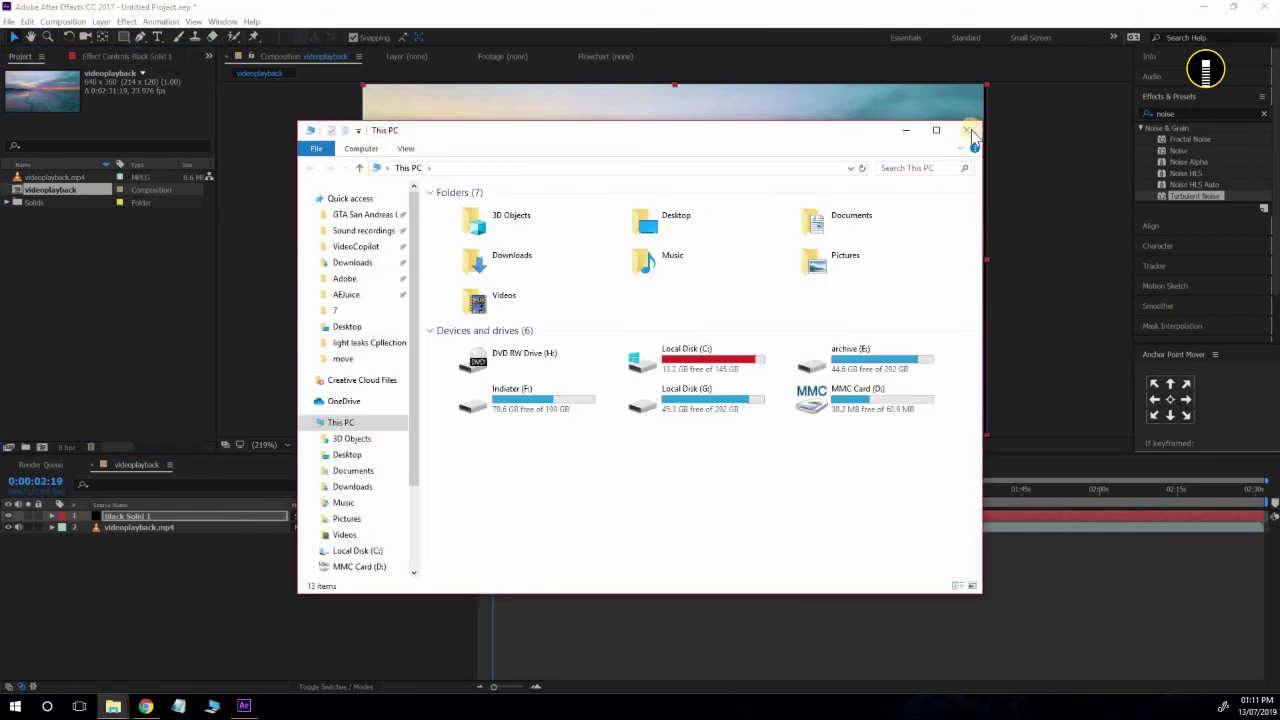
pyautogui.hotkey('alt', 'F4')
pyautogui.hotkey('alt', 'Tab')
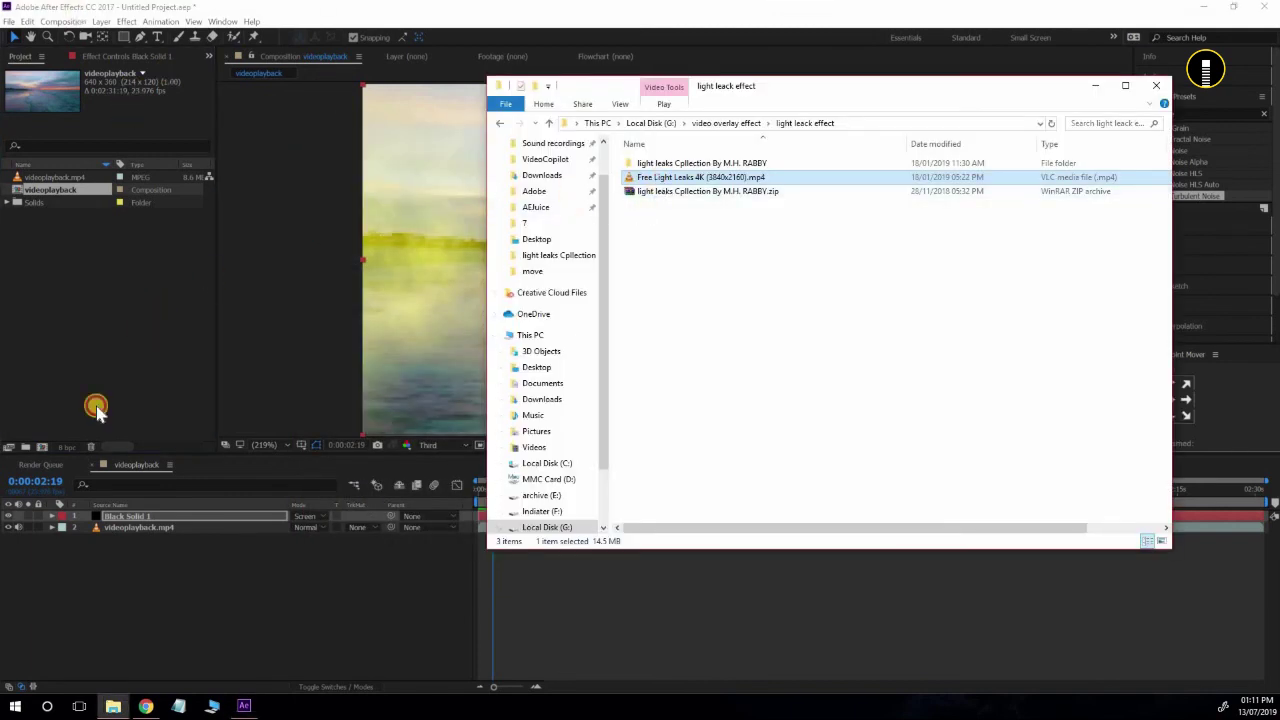
pyautogui.moveTo(657, 191); pyautogui.dragTo(94, 408)
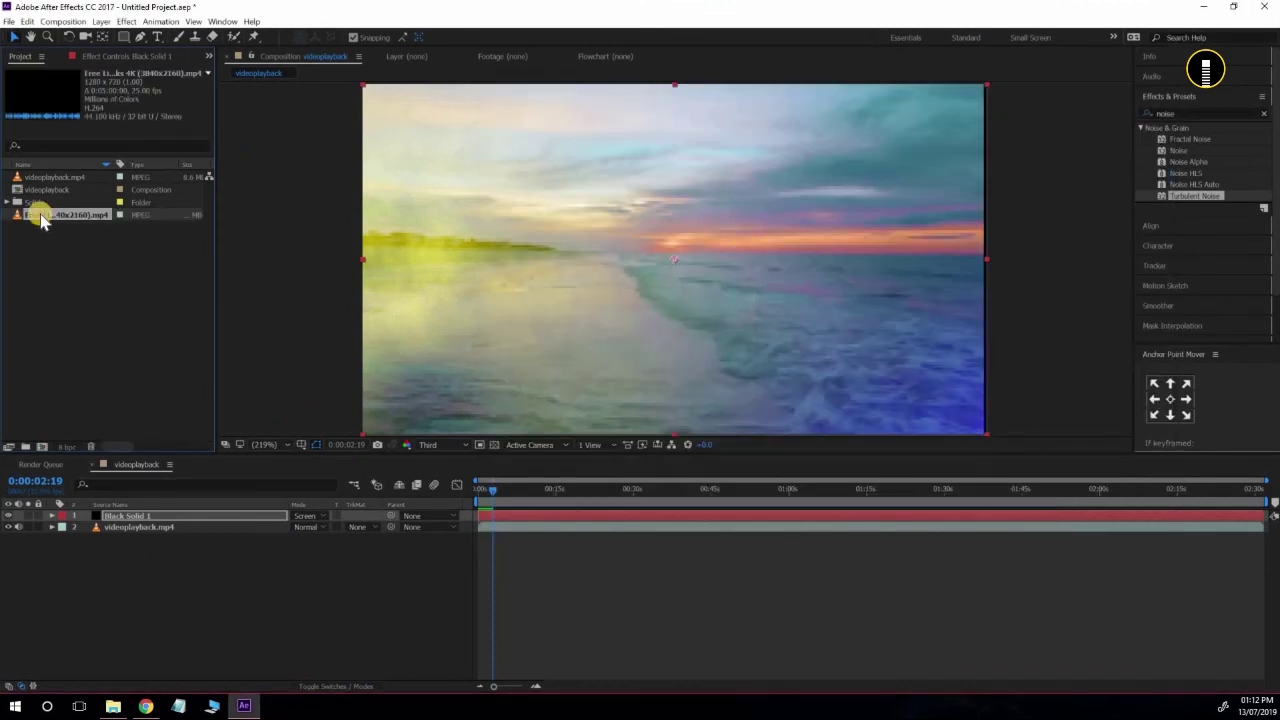
# - Place the Free Light Leaks 4K clip as the top layer in Screen mode and preview it
pyautogui.moveTo(40, 218); pyautogui.dragTo(143, 520)
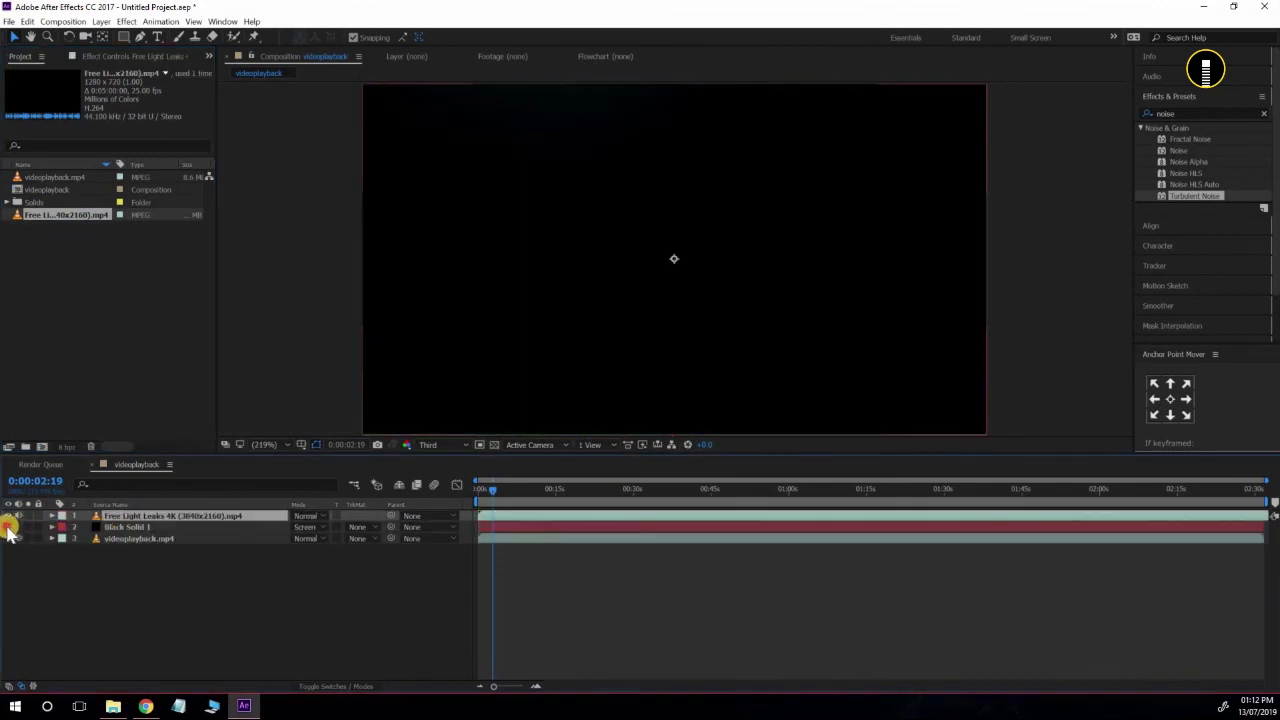
pyautogui.click(317, 520)
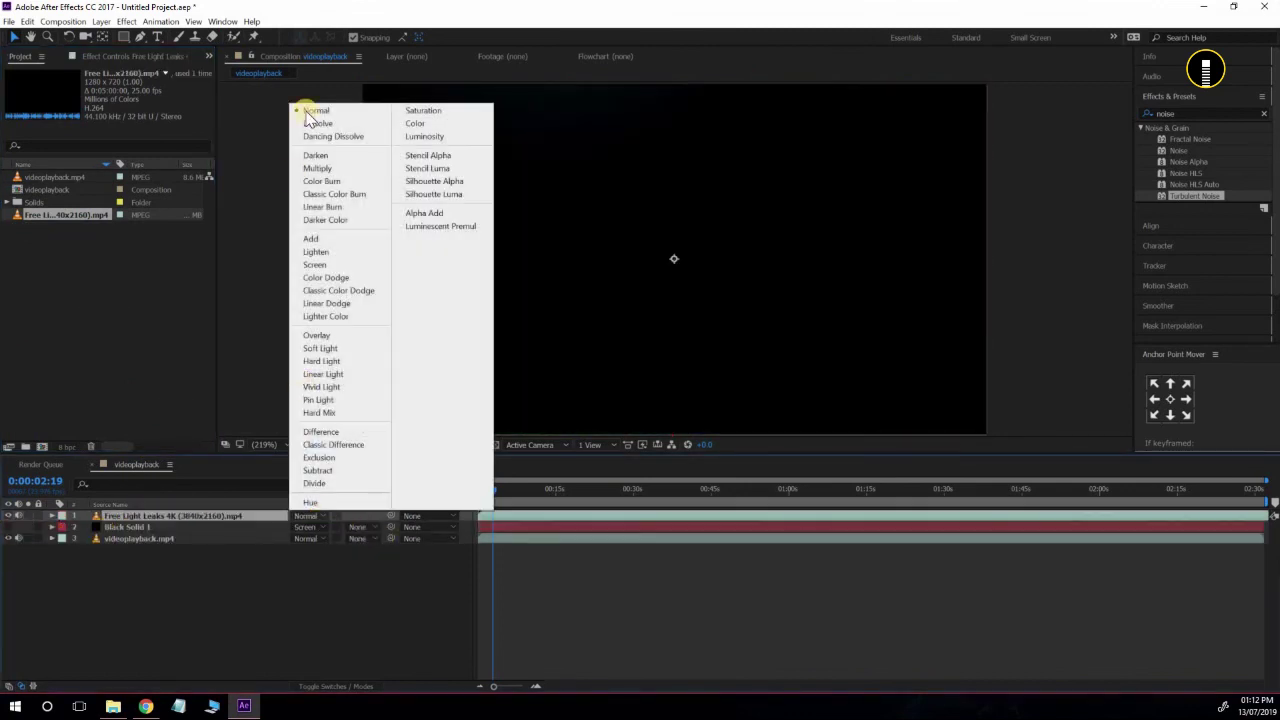
pyautogui.click(311, 265)
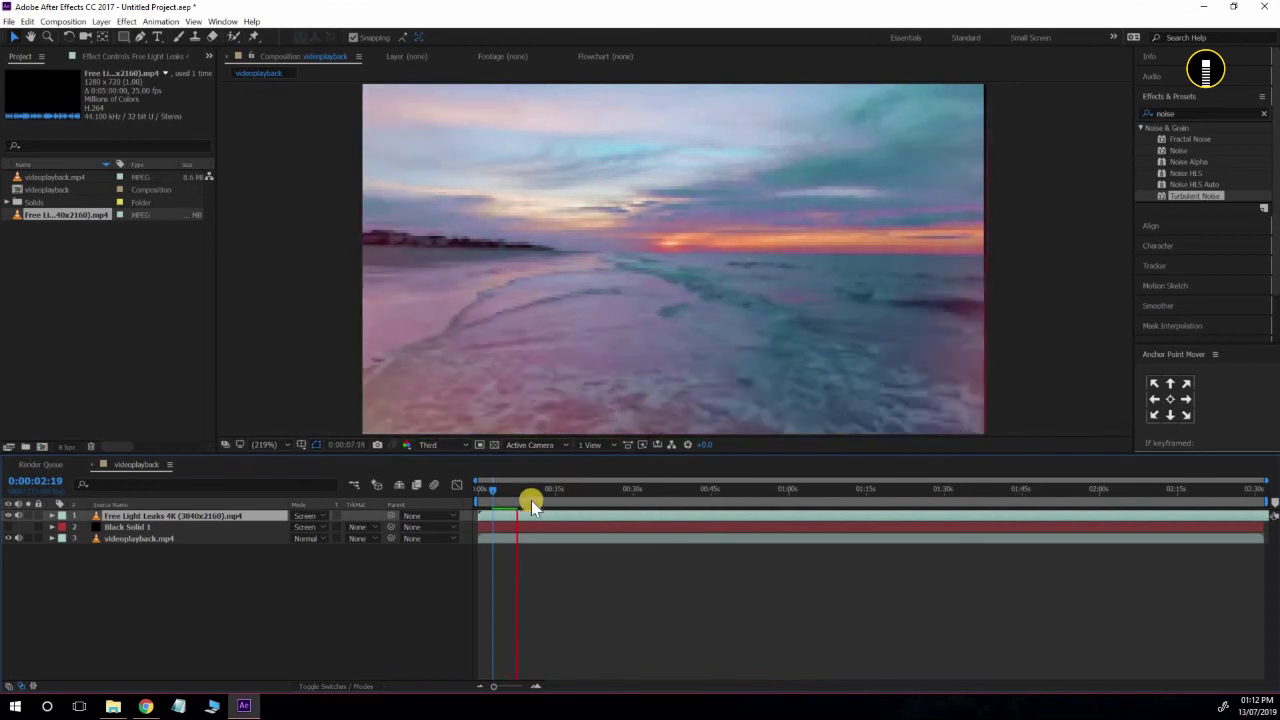
pyautogui.press('space')
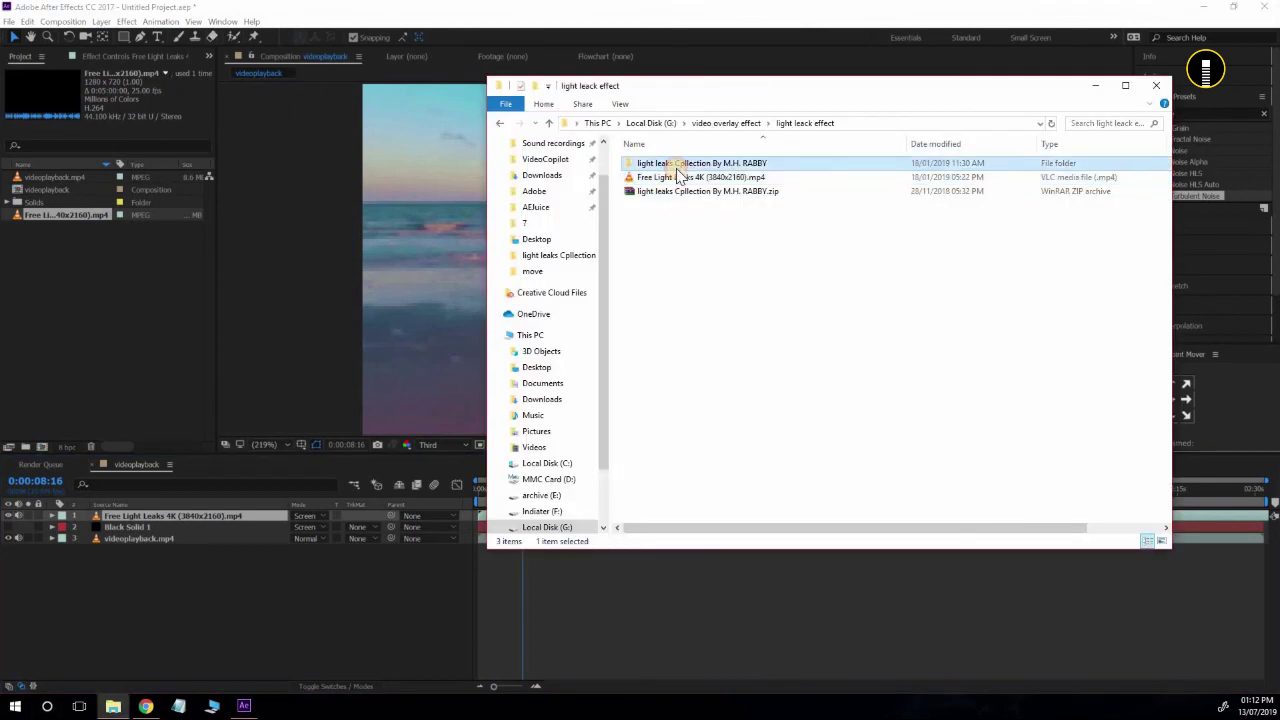
# - Open the light leaks collection subfolder and browse its clips, selecting clip number 10
pyautogui.doubleClick(677, 165)
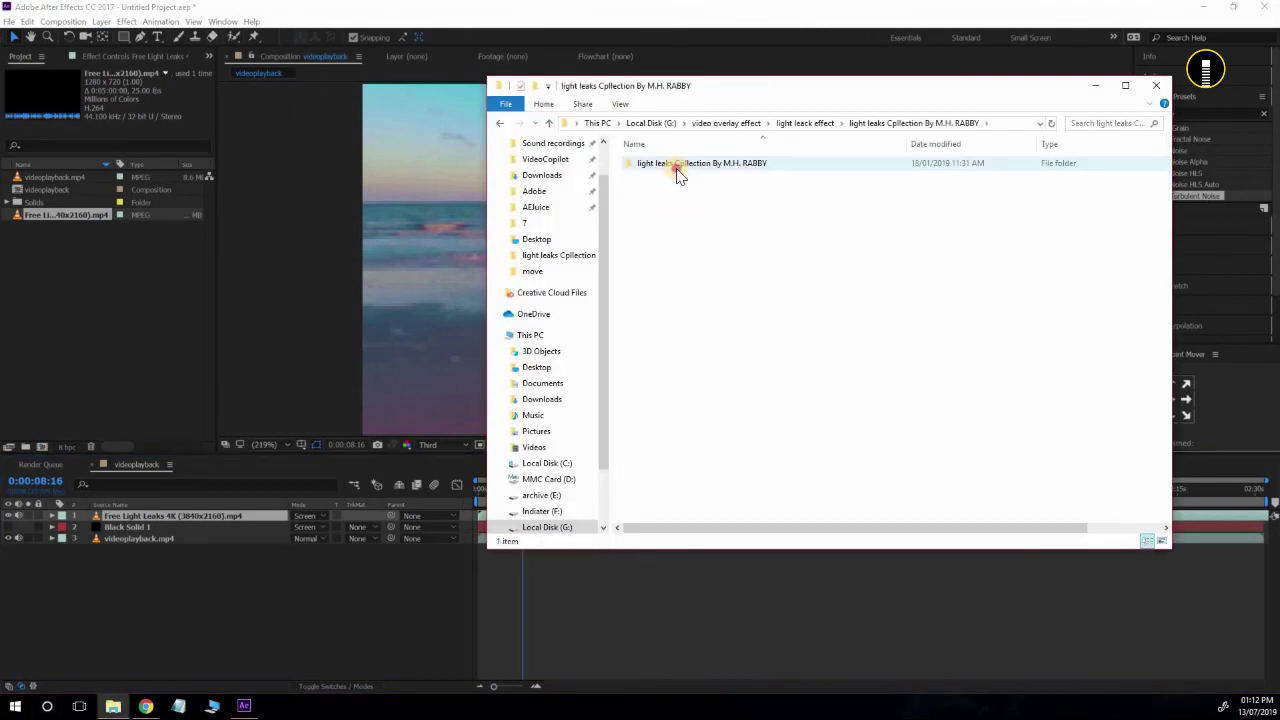
pyautogui.doubleClick(677, 165)
pyautogui.click(809, 165)
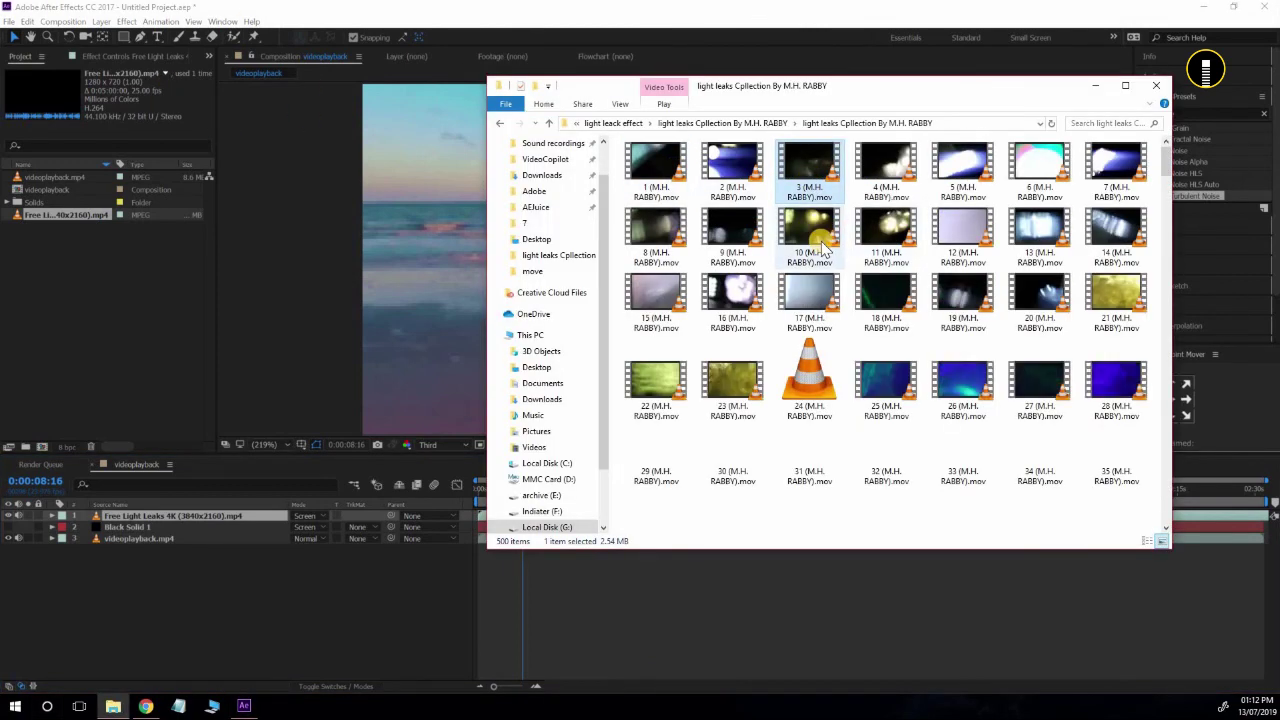
pyautogui.click(831, 245)
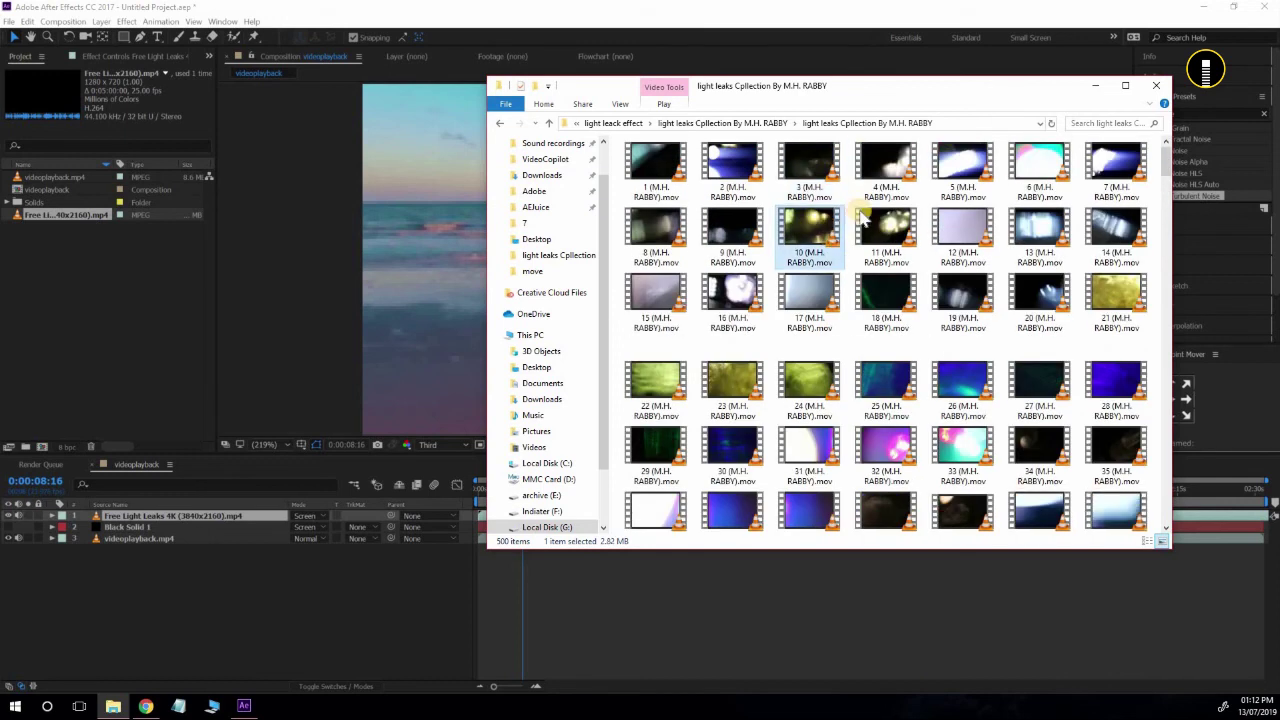
pyautogui.scroll(-5, 855, 212)
pyautogui.scroll(5, 850, 225)
pyautogui.scroll(-3, 843, 240)
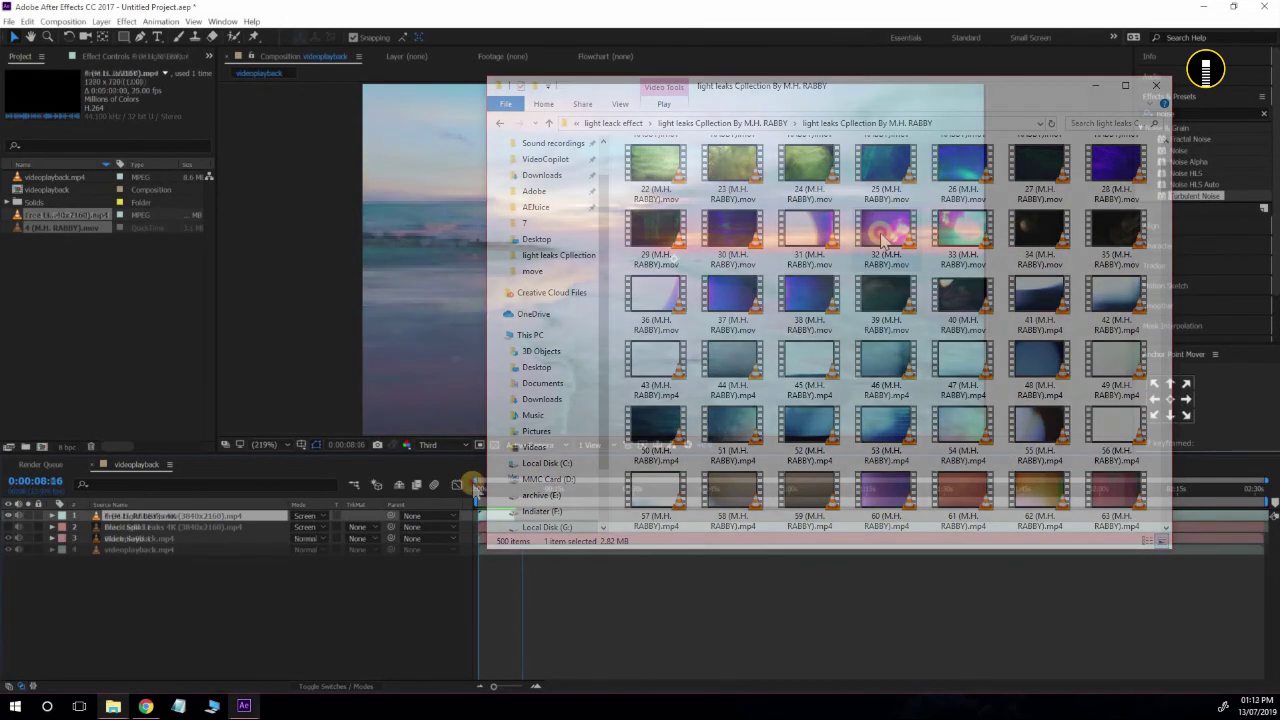